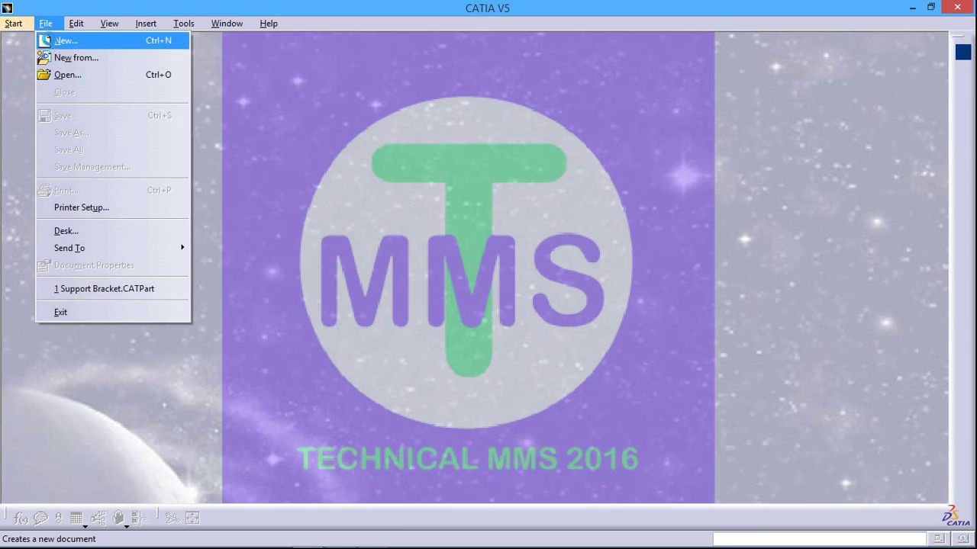
- Create a new blank Part document, Part1
left_click(47, 37)
type("p")
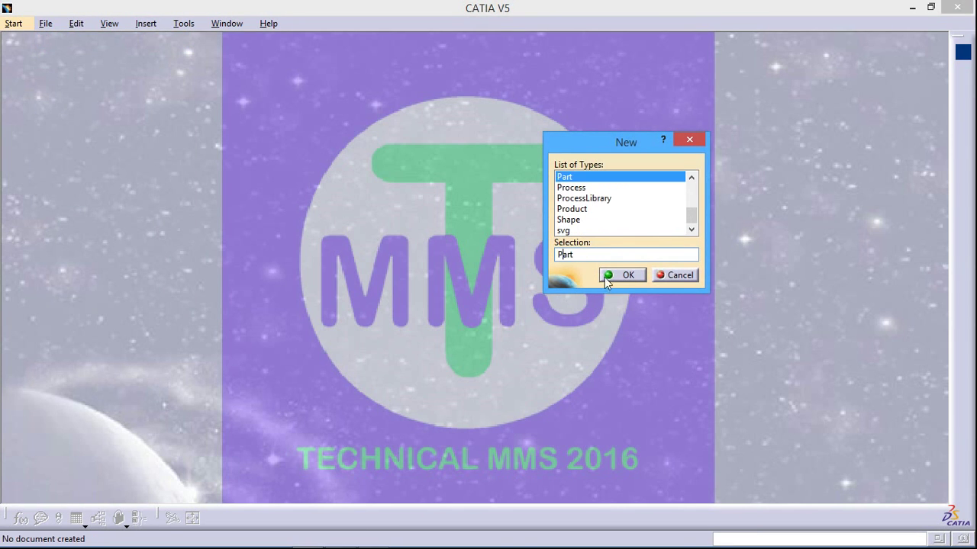
left_click(607, 280)
left_click(624, 316)
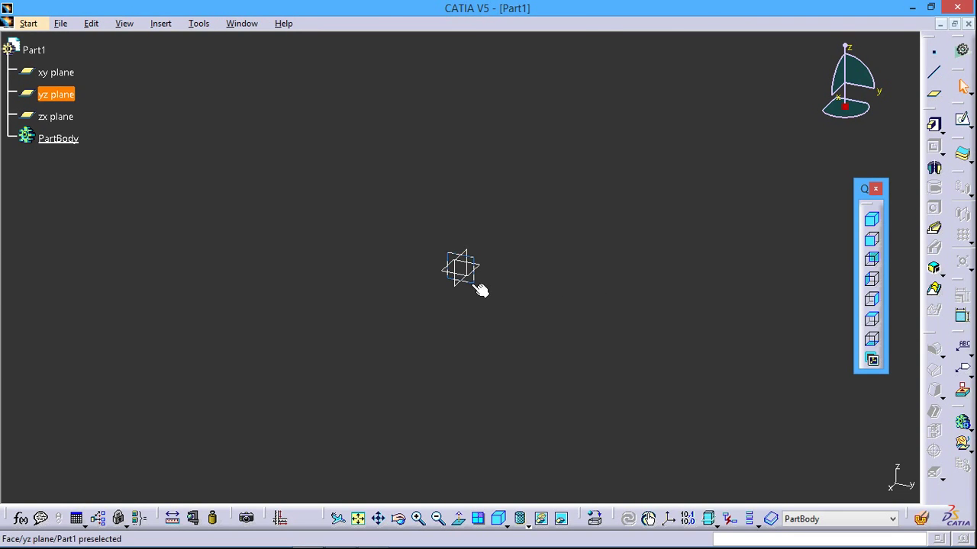
- On the yz plane, sketch an origin-centred circle constrained to 50 mm diameter, then exit the sketcher
left_click(475, 283)
left_click(962, 119)
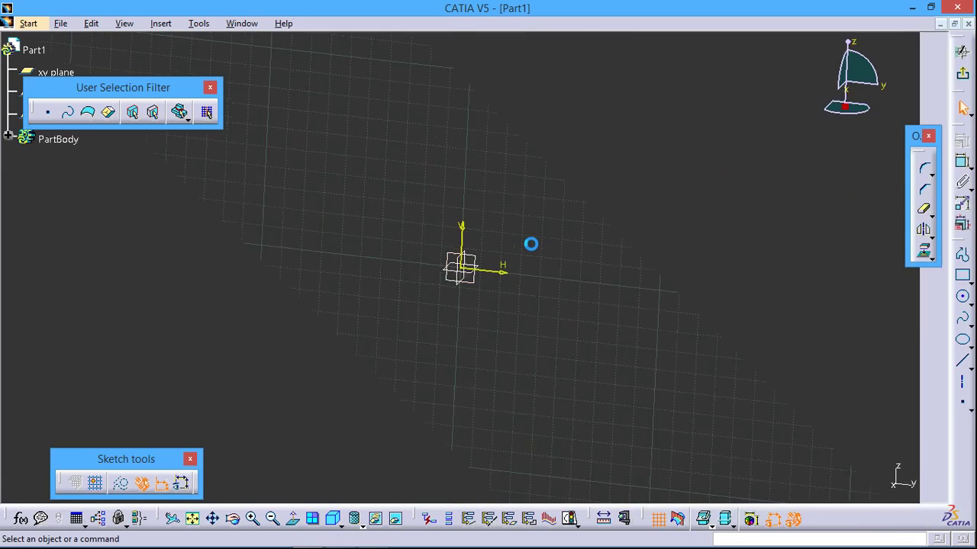
left_click(962, 296)
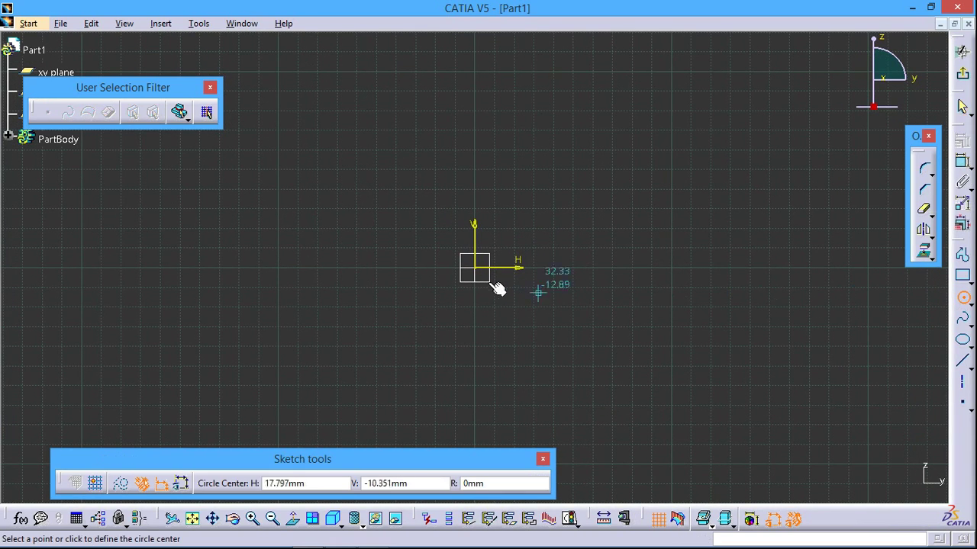
left_click(474, 267)
left_click(534, 308)
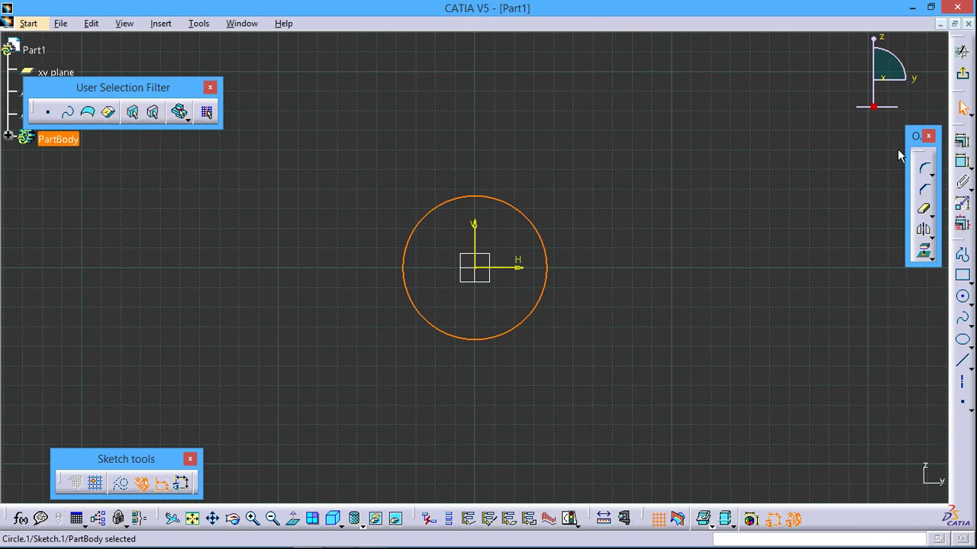
left_click(962, 161)
left_click(606, 197)
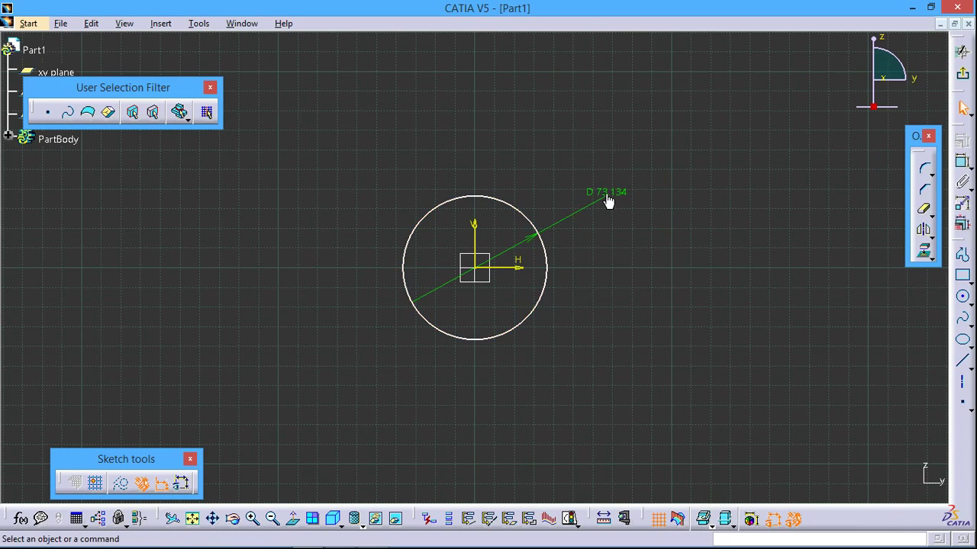
double_click(607, 197)
type("50")
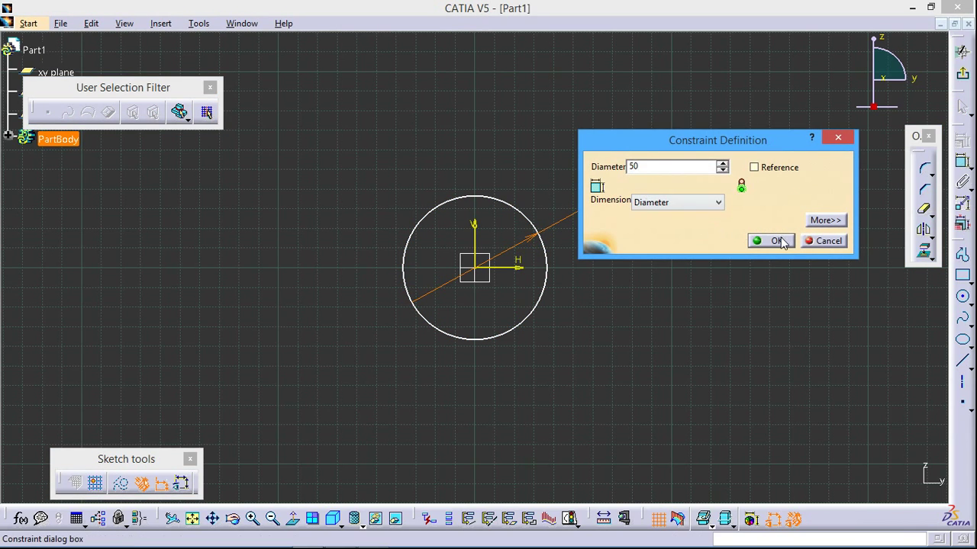
left_click(773, 241)
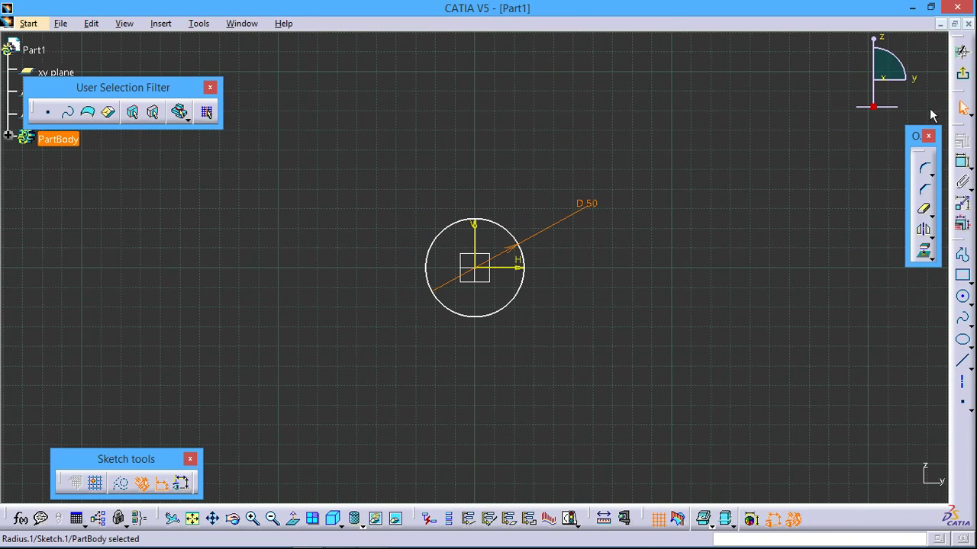
left_click(962, 74)
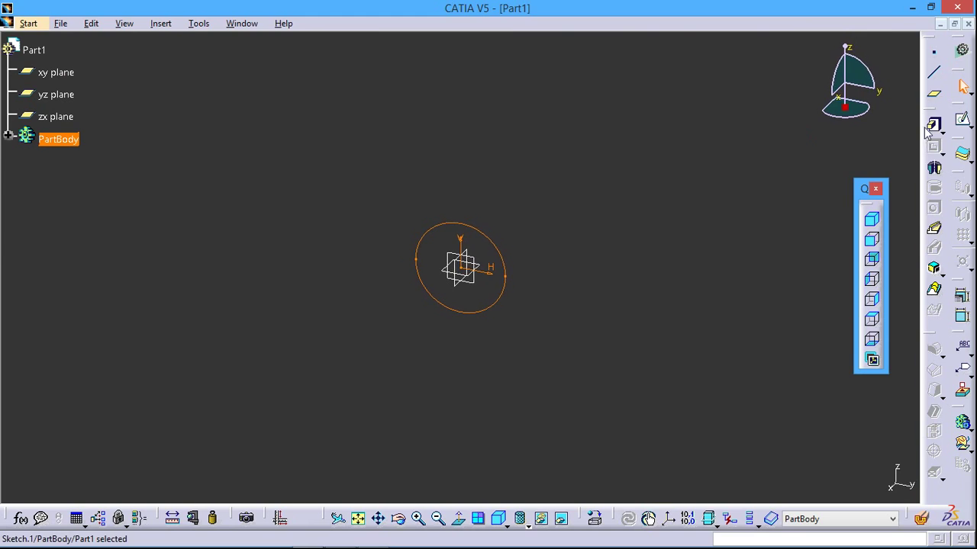
- Pad Sketch.1 to a 50 mm length with Mirrored extent, creating the cylinder Pad.1
left_click(932, 126)
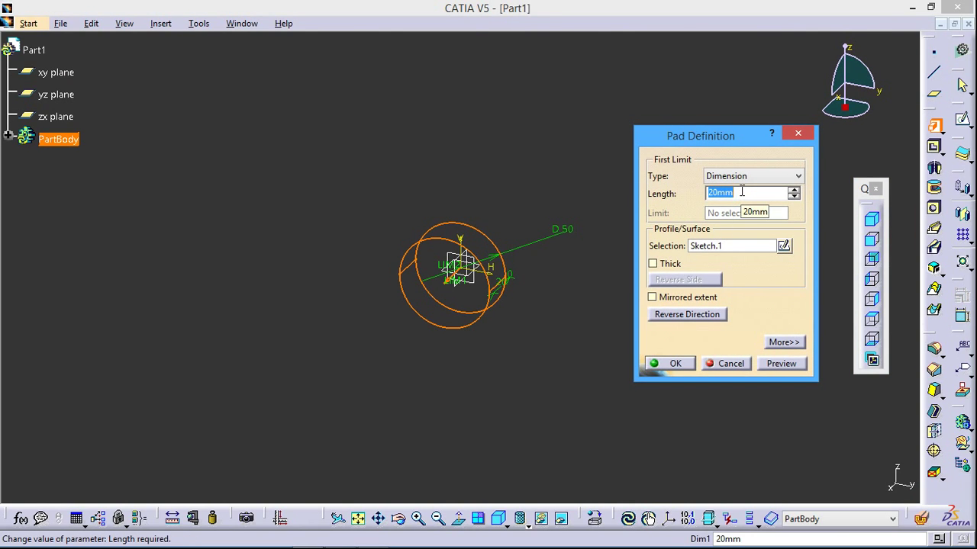
type("0")
left_click(670, 296)
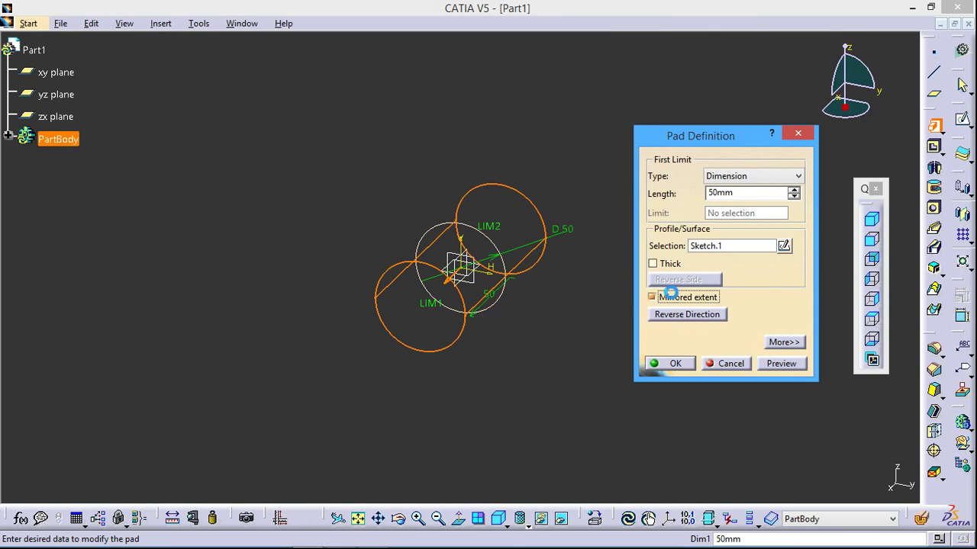
left_click(675, 363)
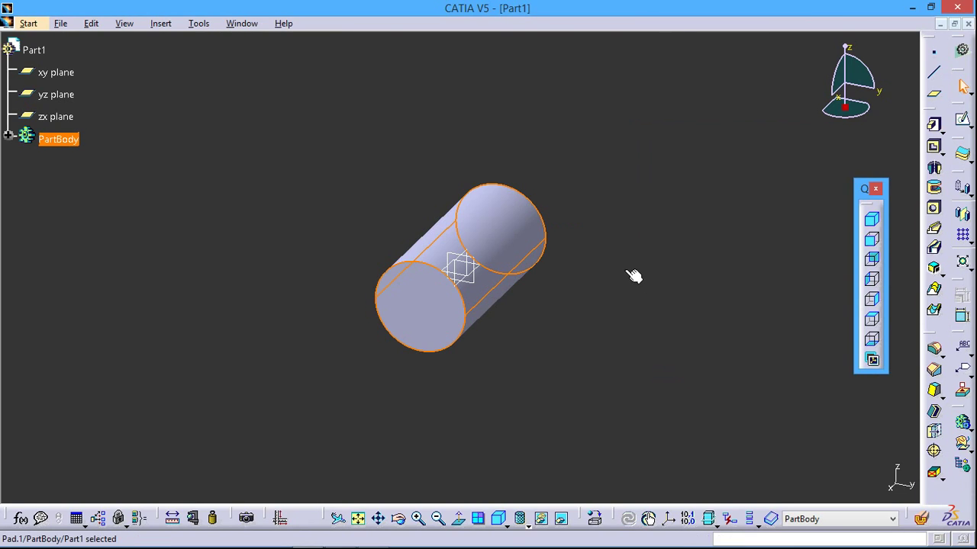
- Apply Steel from the metal materials library to the cylinder
left_click(595, 519)
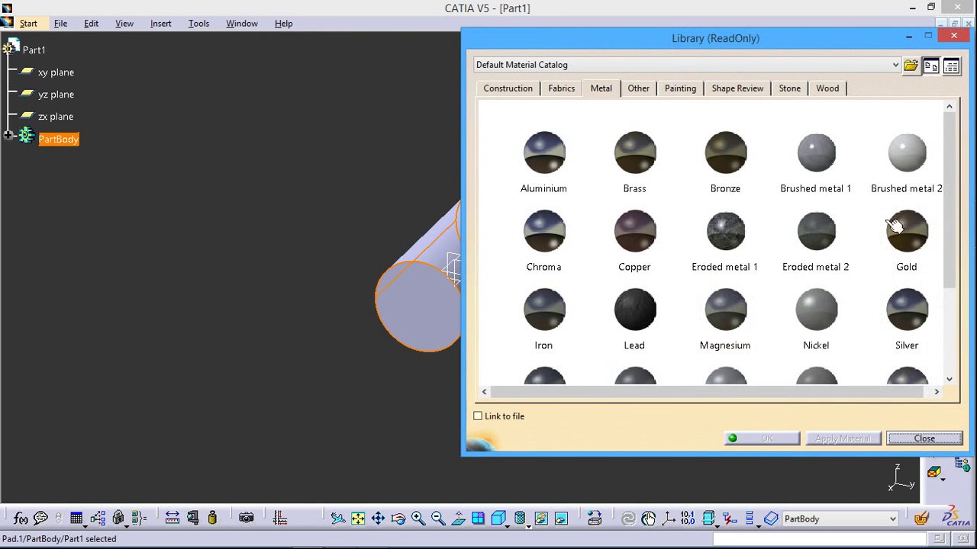
scroll(940, 327, "down", 3)
left_click(565, 241)
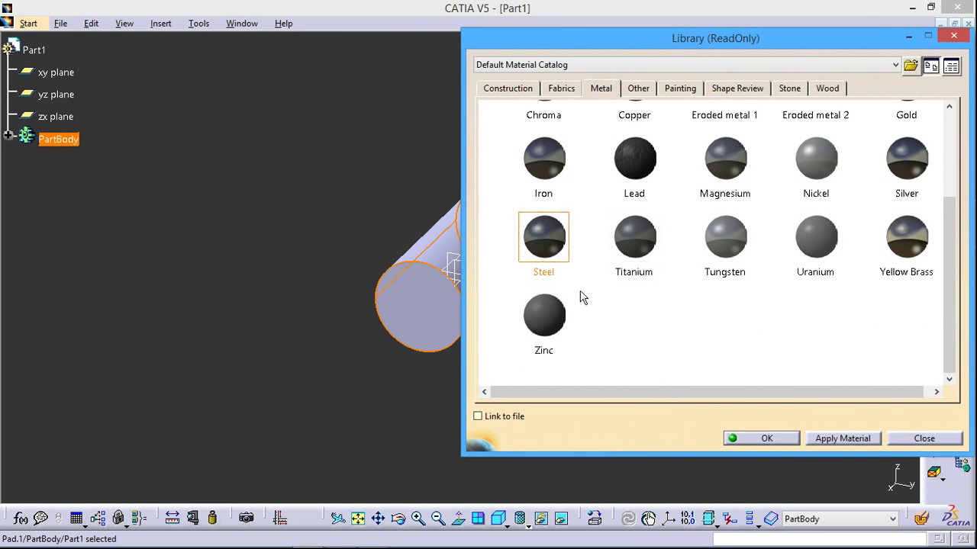
left_click(840, 439)
left_click(770, 438)
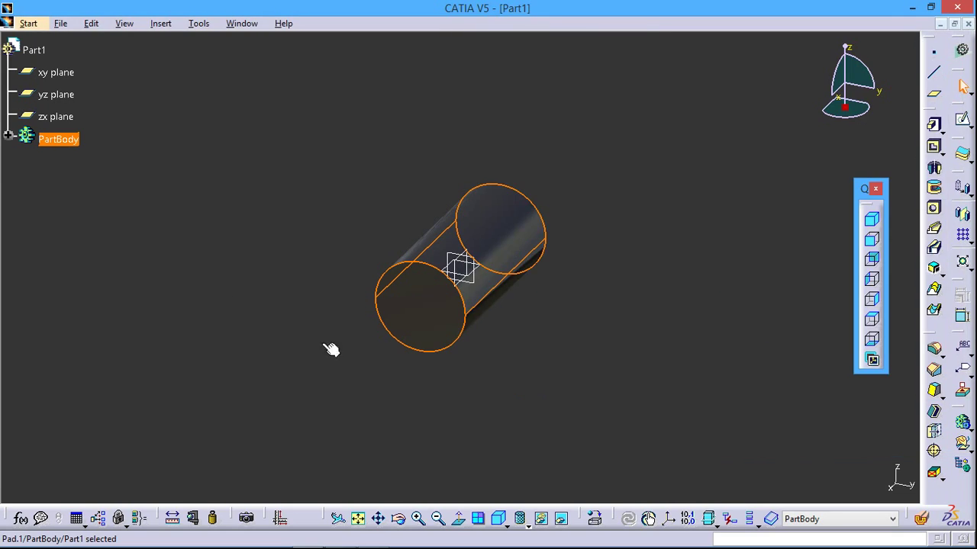
- In the Steel material's properties, set Satin reflection and raise reflectivity to 1.00
left_click(9, 146)
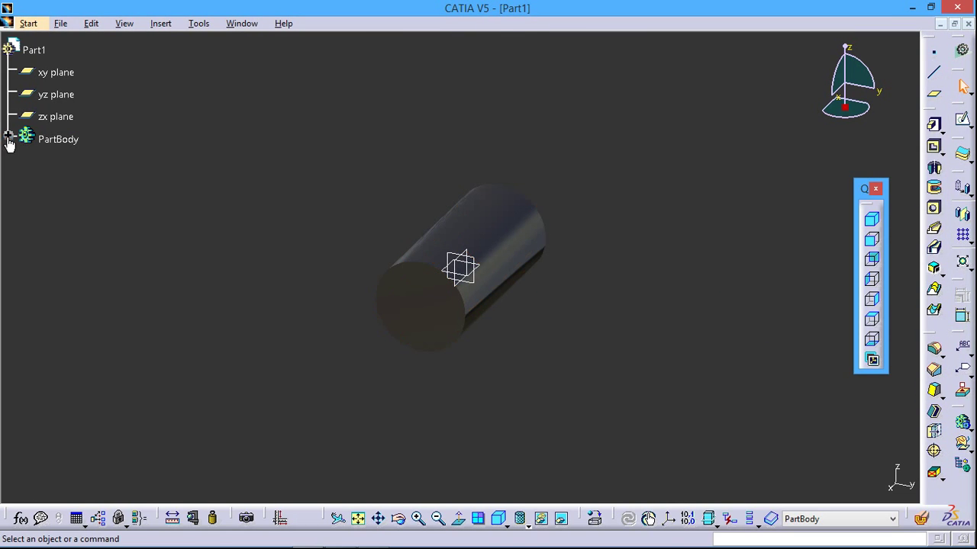
left_click(9, 137)
right_click(72, 161)
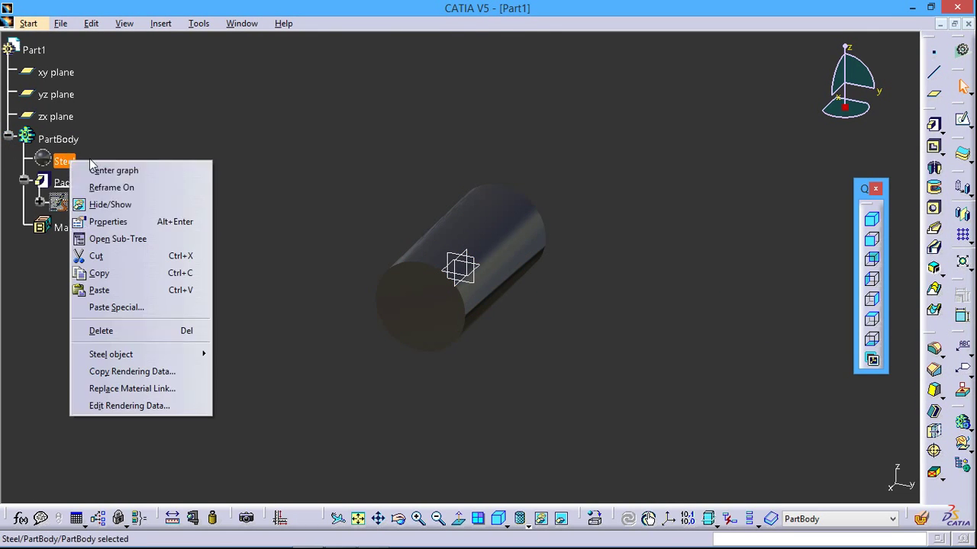
left_click(122, 221)
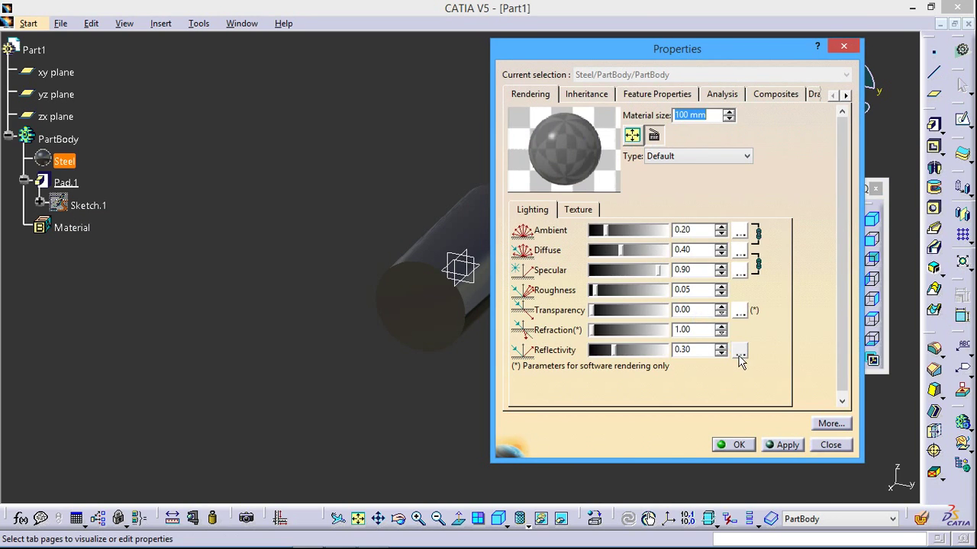
left_click(734, 352)
left_click_drag(780, 221, 780, 435)
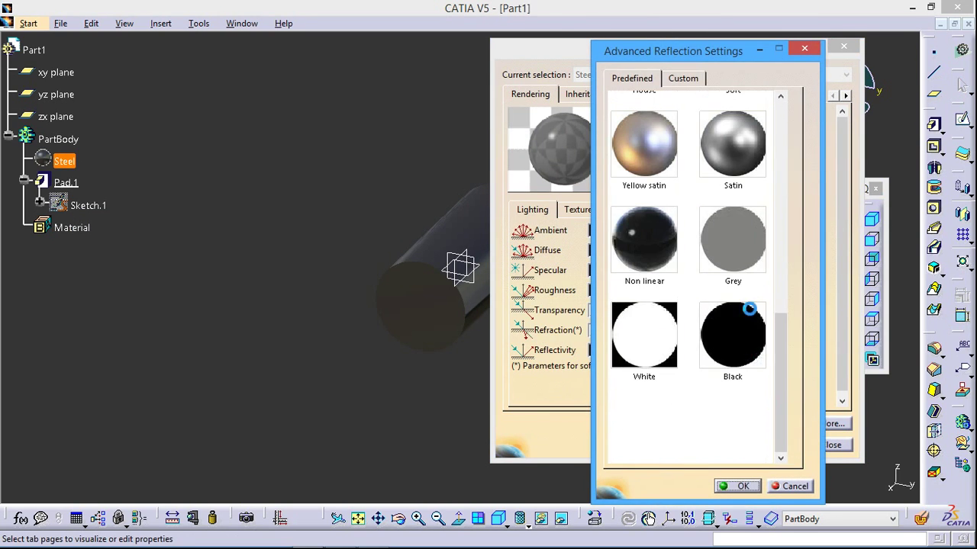
left_click(750, 160)
left_click(744, 486)
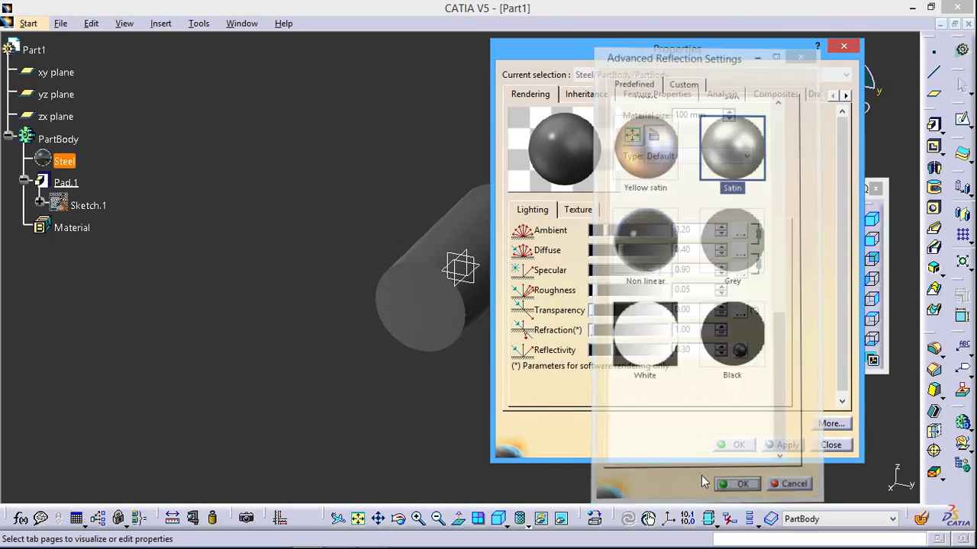
left_click_drag(613, 349, 694, 349)
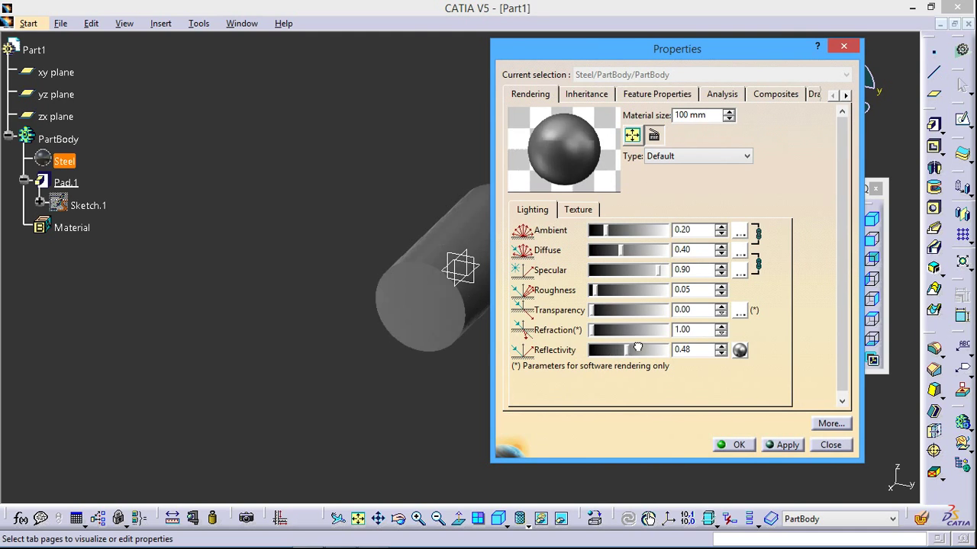
left_click(738, 445)
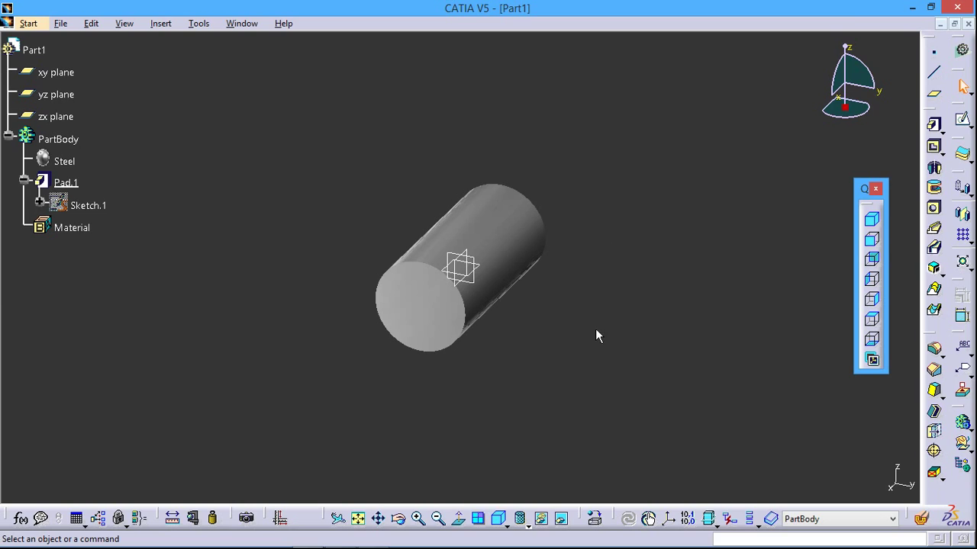
middle_click_drag(597, 336, 578, 276)
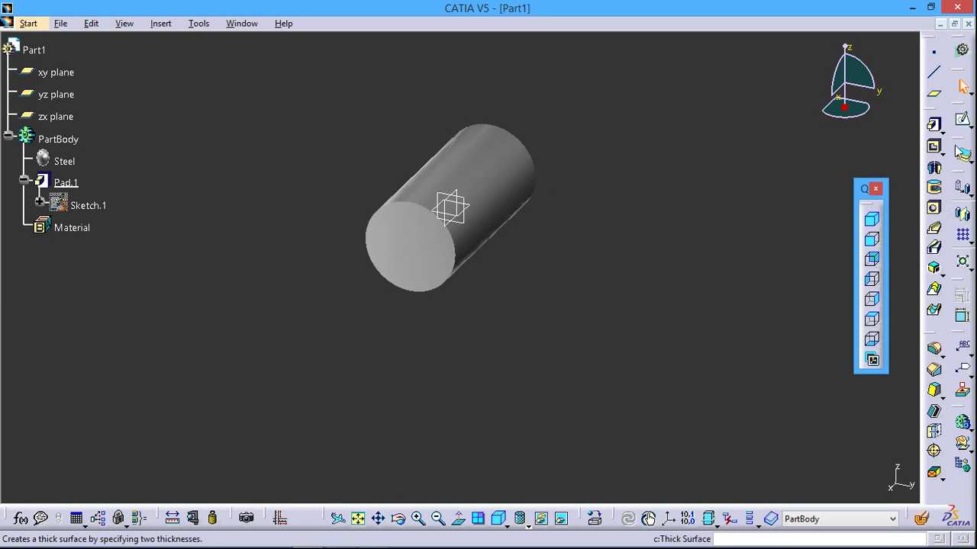
- Insert a new body, Body.2, and create a point on the cylinder's end edge
left_click(158, 23)
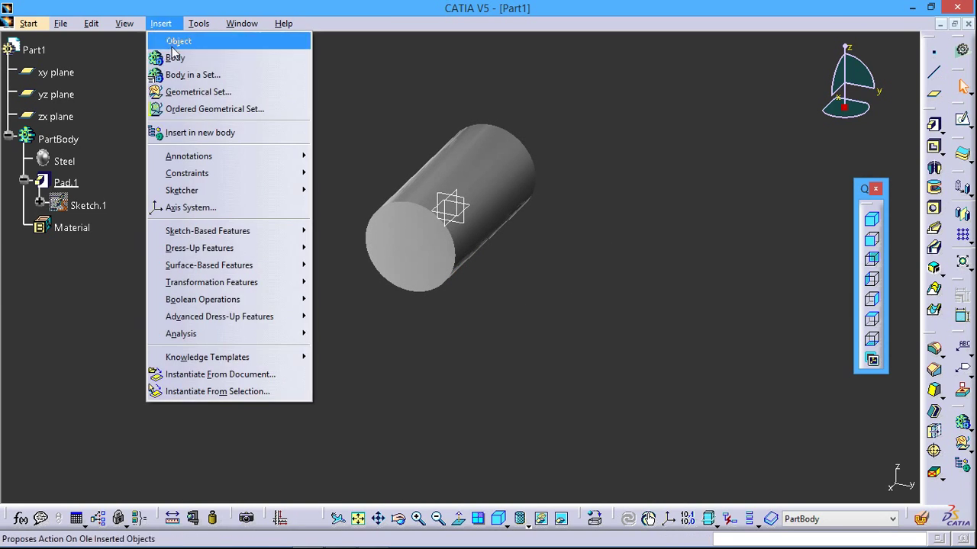
left_click(174, 57)
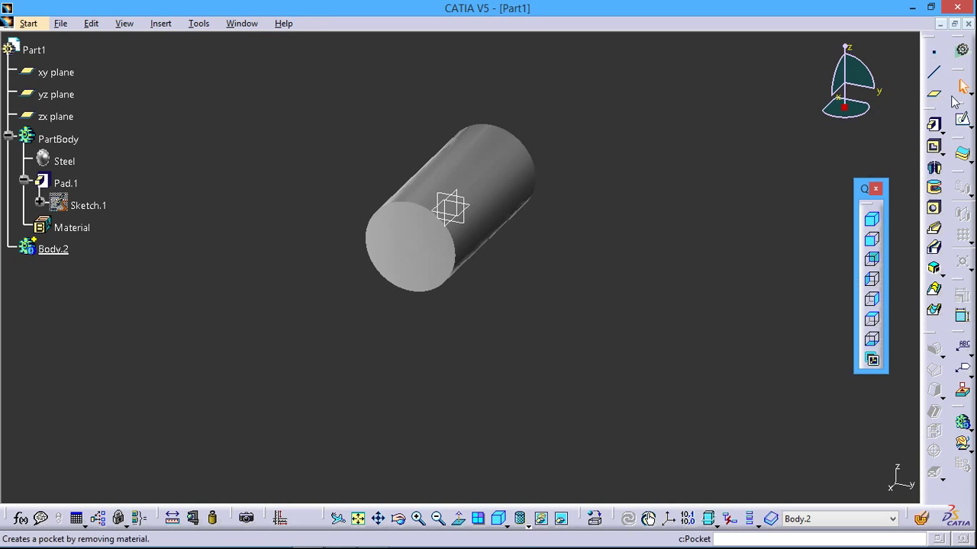
left_click(933, 52)
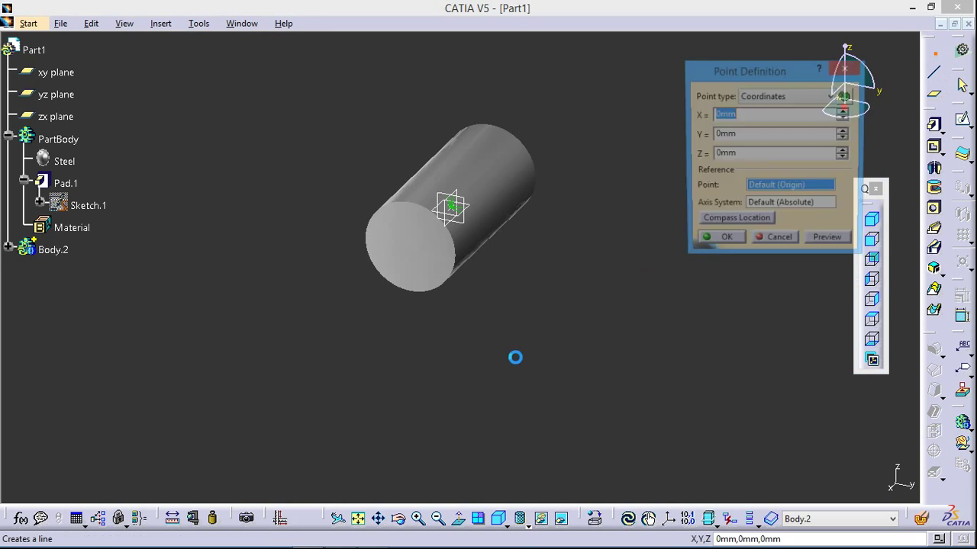
left_click(457, 283)
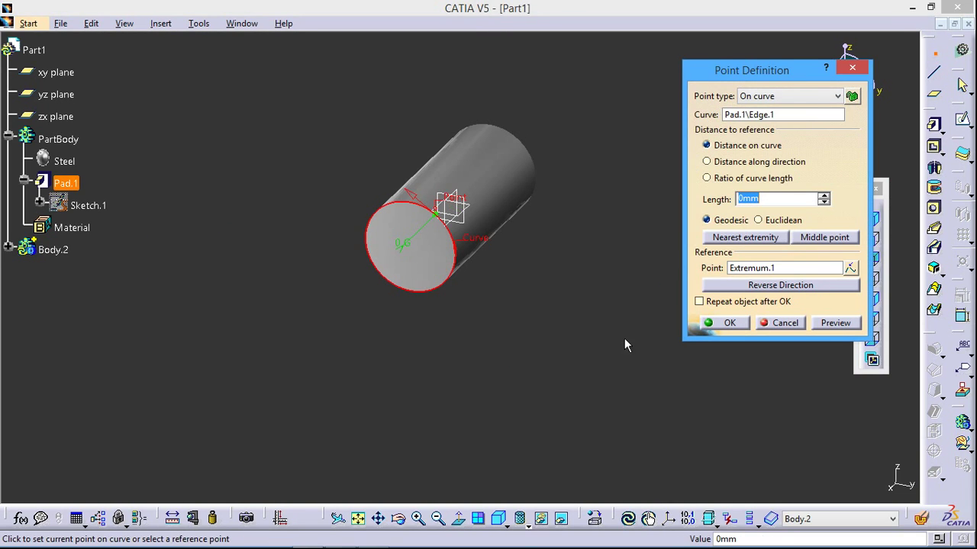
left_click(718, 322)
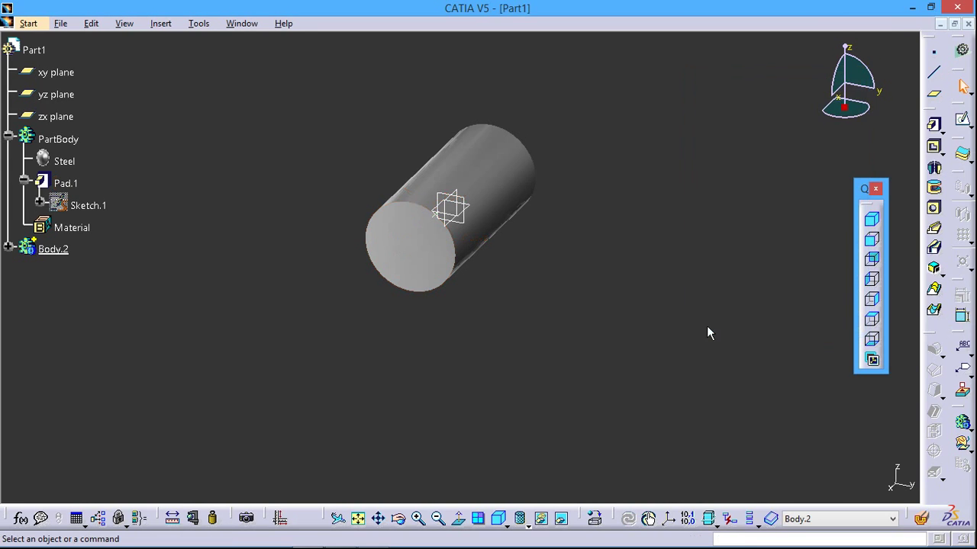
middle_click_drag(482, 379, 444, 392)
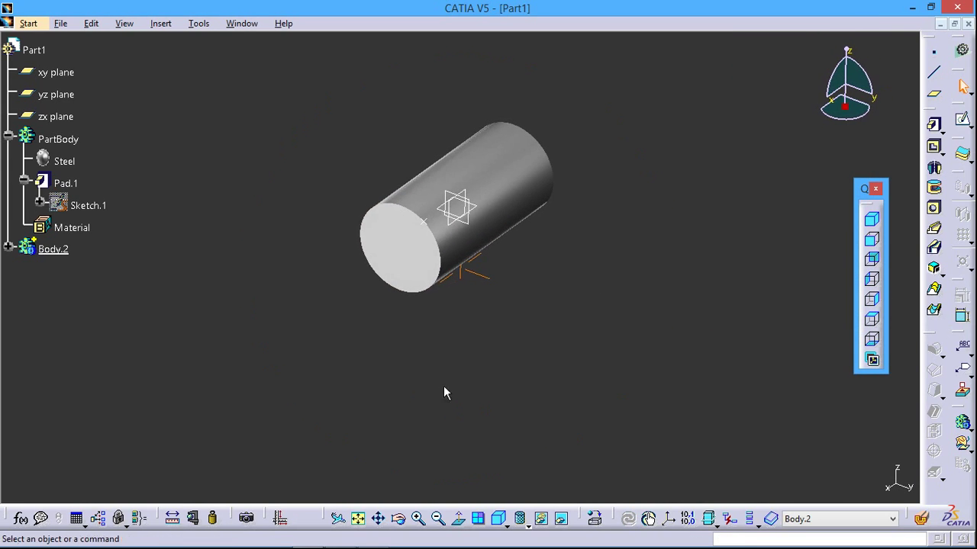
- Redefine the point as a Coordinates point at X = -2 mm from Extremum.1
double_click(422, 220)
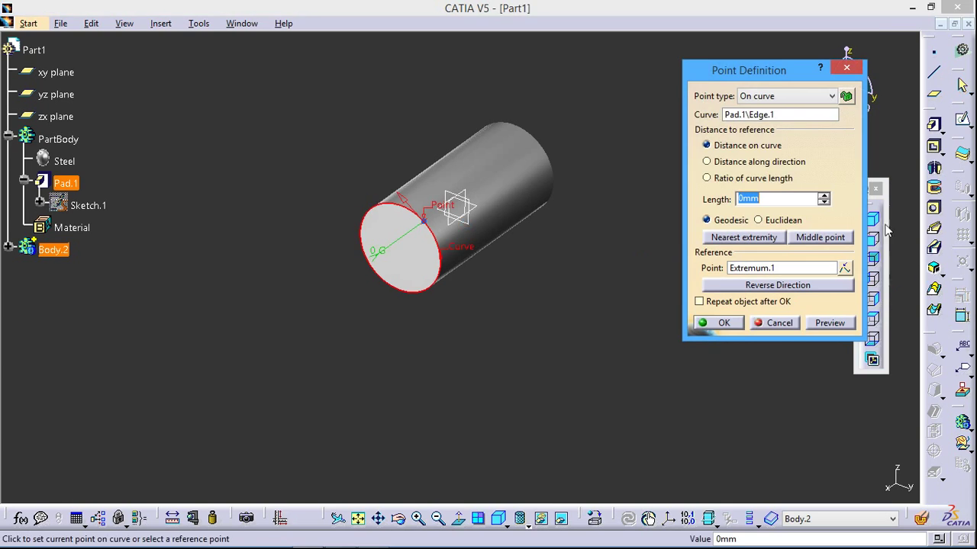
left_click(786, 96)
left_click(776, 113)
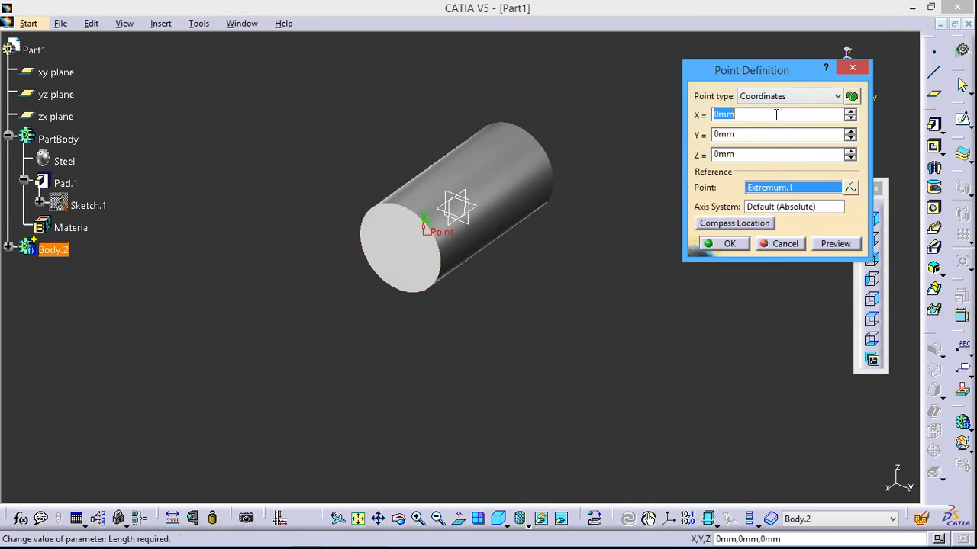
type("-2")
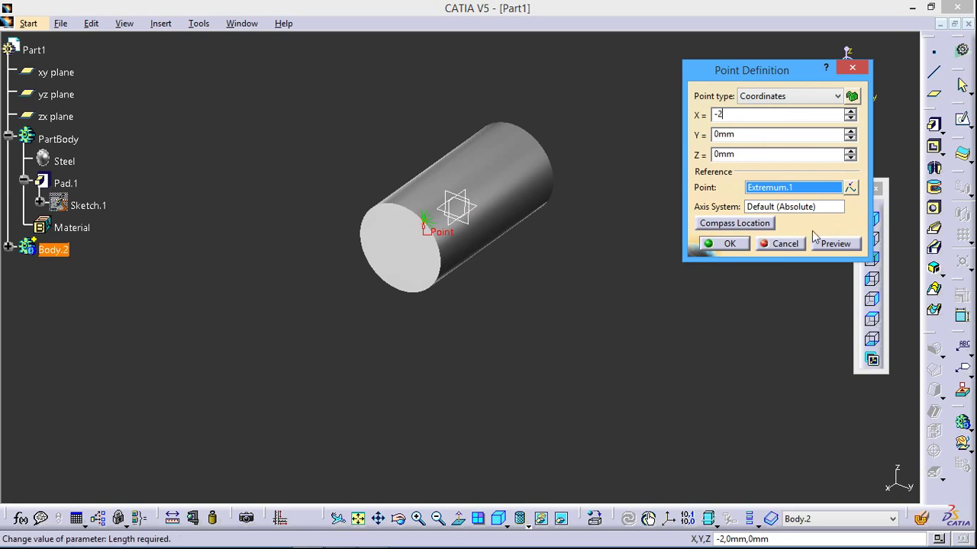
left_click(821, 243)
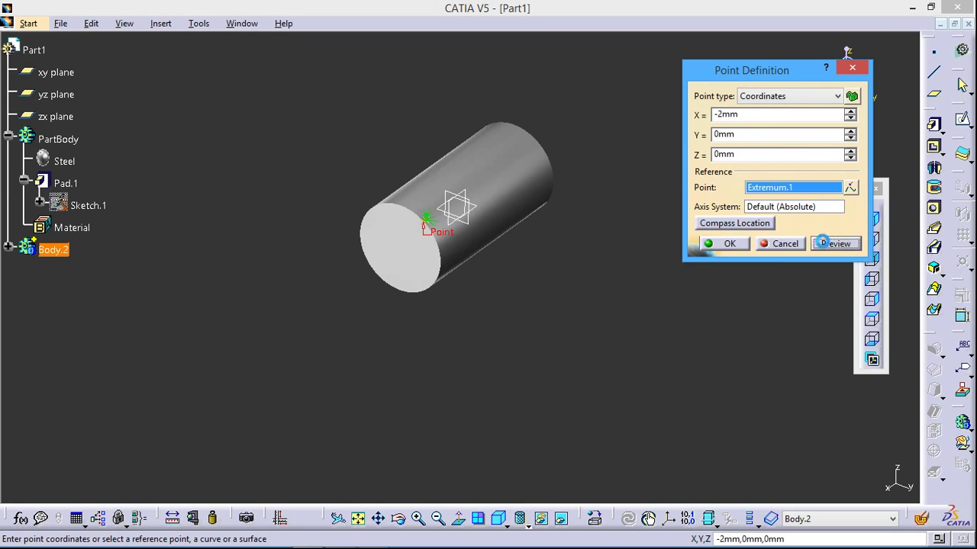
left_click(719, 245)
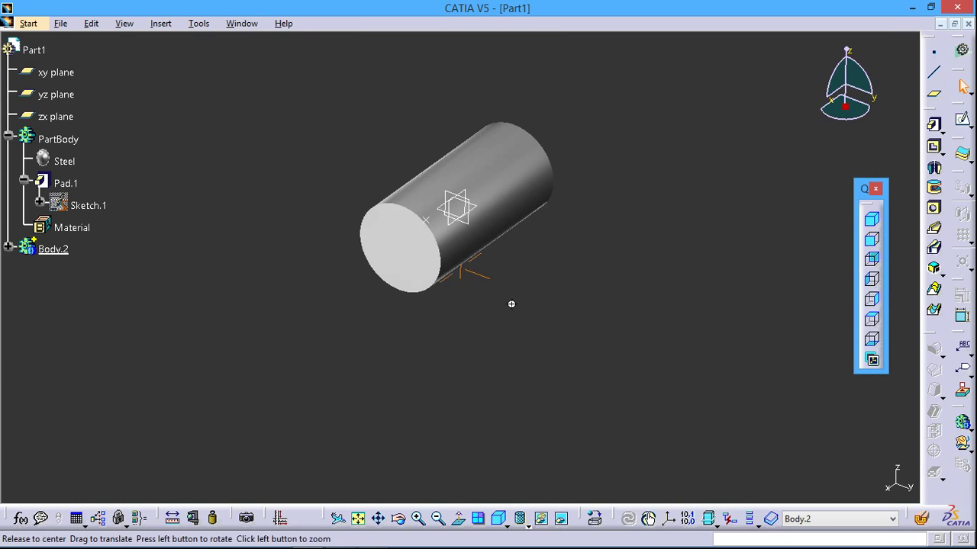
middle_click_drag(510, 303, 521, 320)
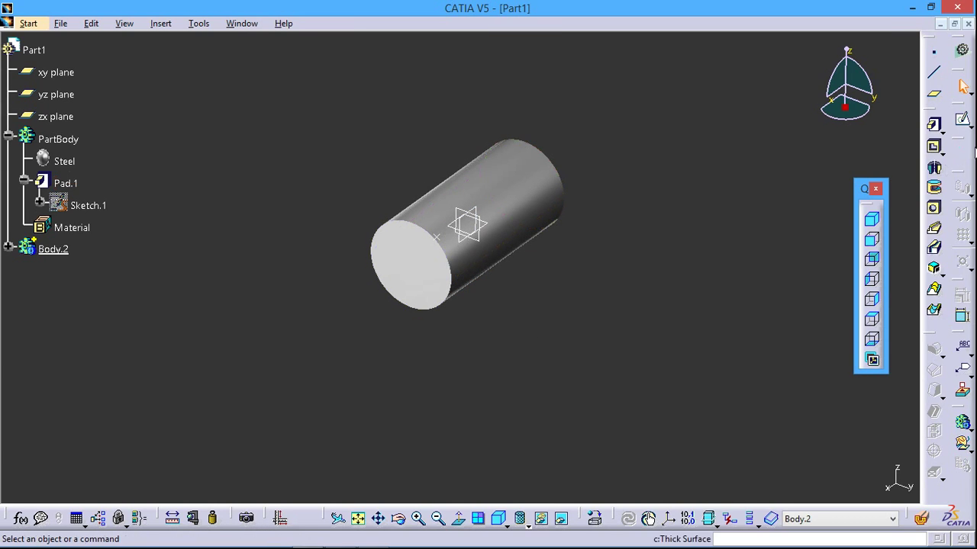
middle_click_drag(520, 278, 531, 288)
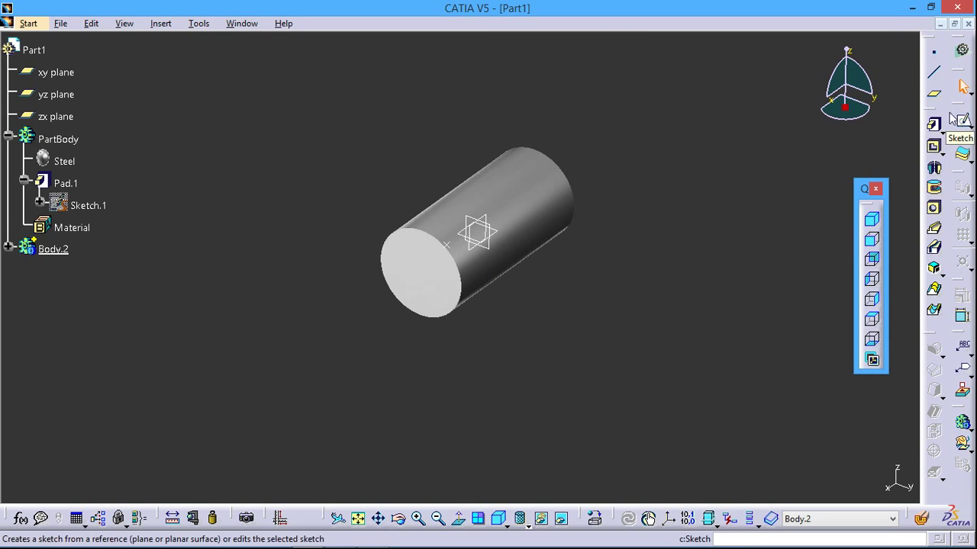
- Create a plane tangent to the cylinder surface at the offset reference point
left_click(934, 93)
left_click(456, 209)
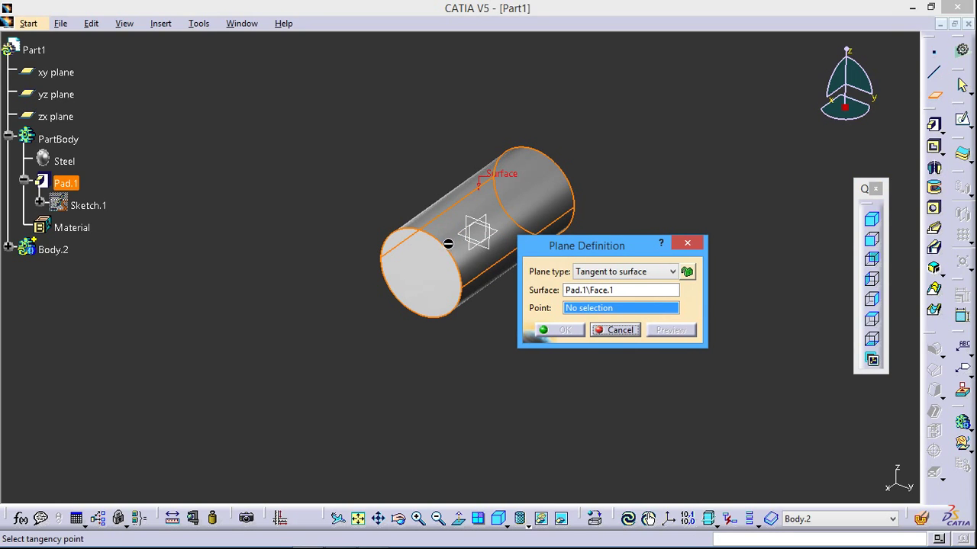
left_click(448, 243)
left_click(572, 329)
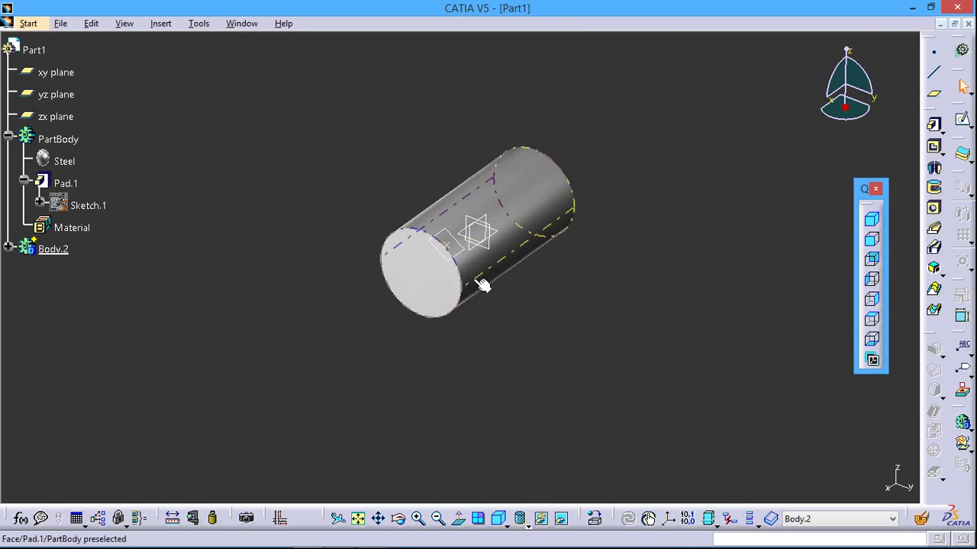
- Sketch a circle on the tangent plane and constrain its diameter to 3 mm
left_click(962, 125)
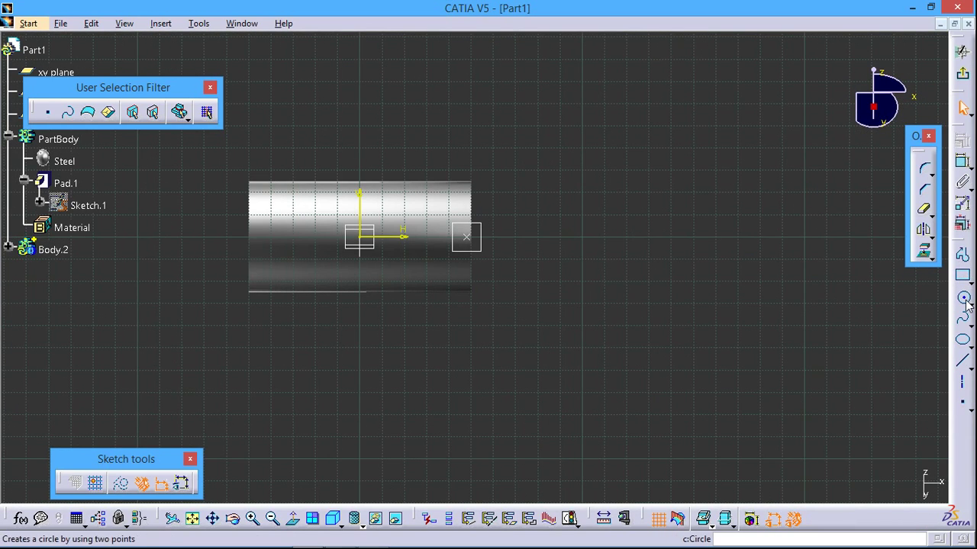
left_click(963, 297)
left_click(530, 236)
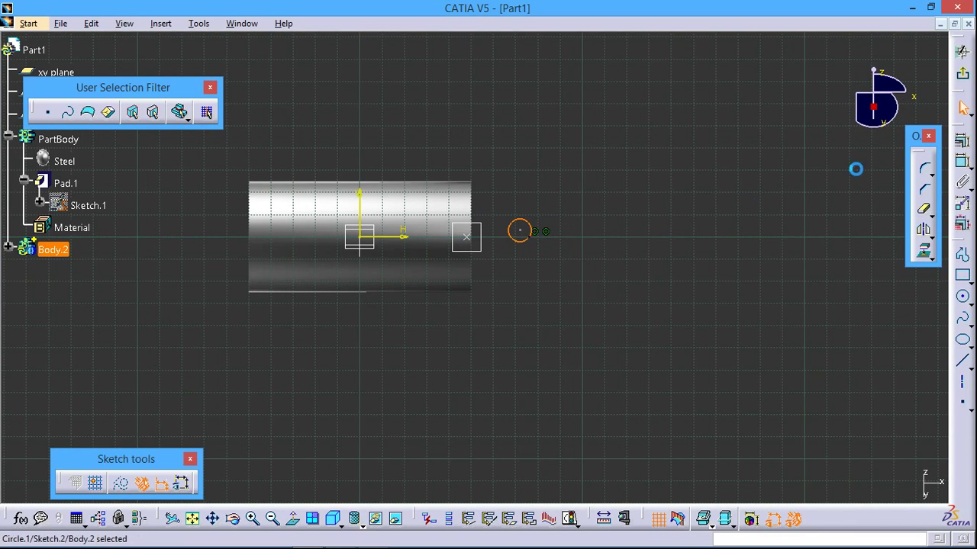
left_click(963, 168)
left_click(529, 181)
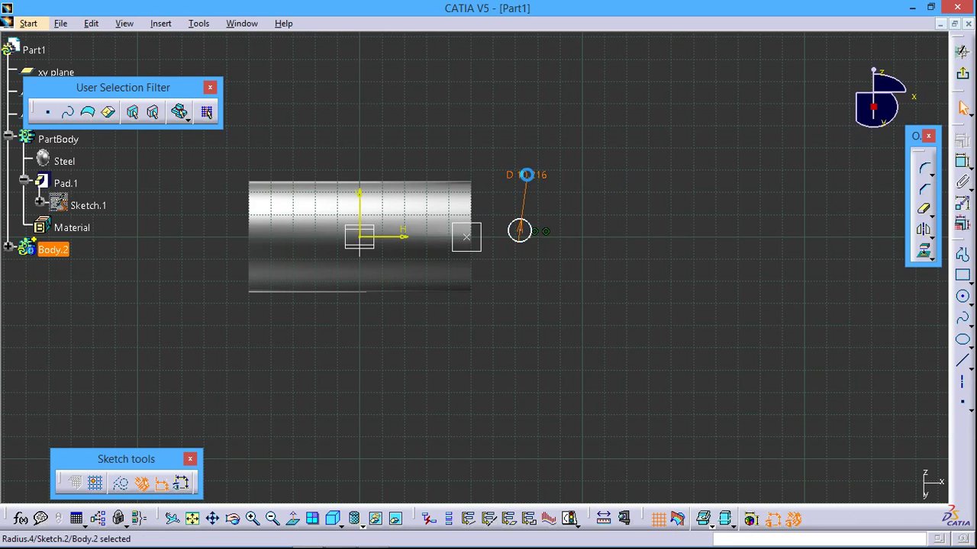
double_click(526, 175)
type("3")
left_click(776, 240)
middle_click_drag(539, 333, 670, 238)
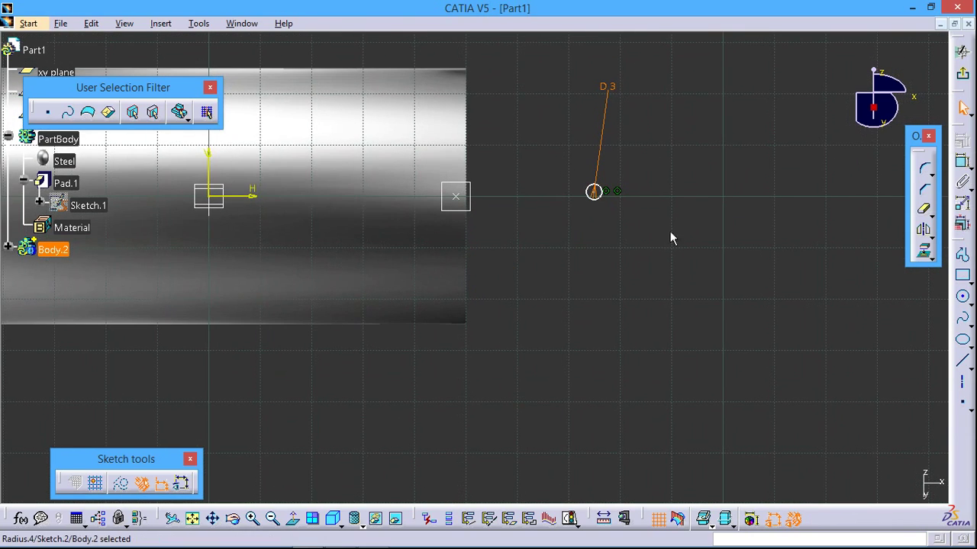
- Make the circle's centre coincident with the reference point, then exit the sketcher
left_click(962, 161)
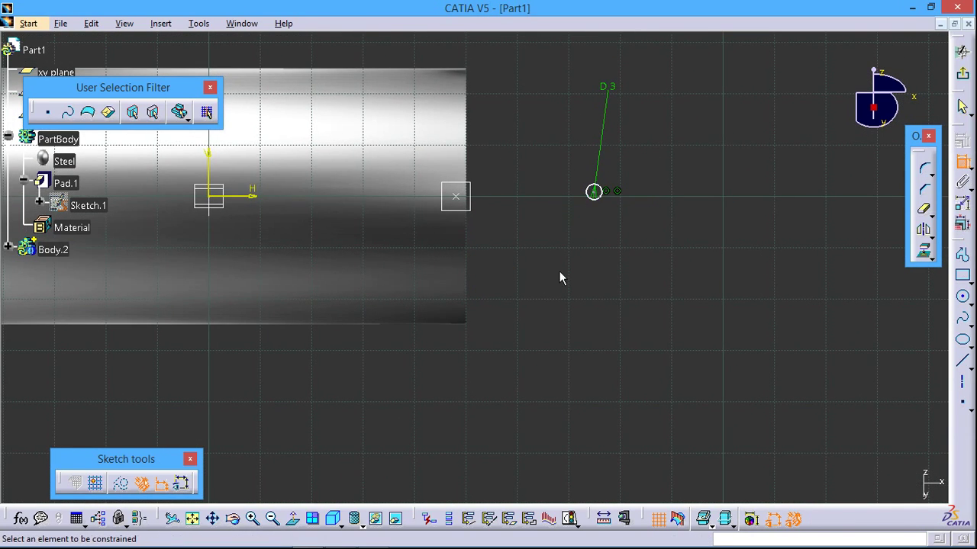
left_click(588, 206)
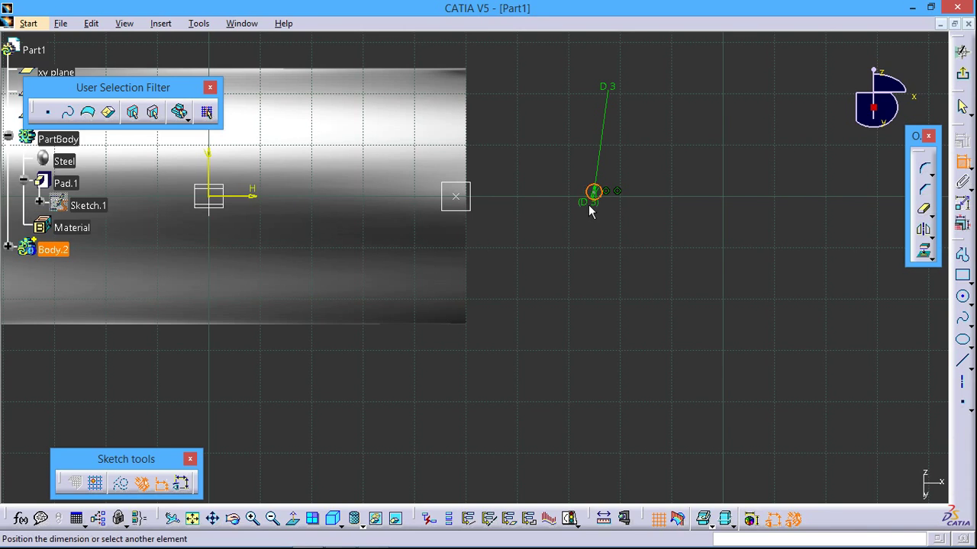
left_click(618, 220)
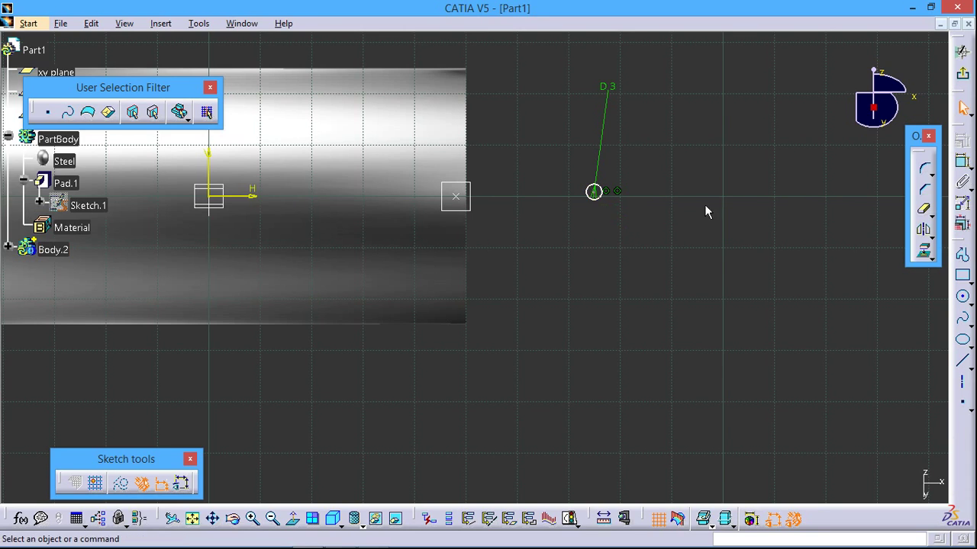
left_click(961, 163)
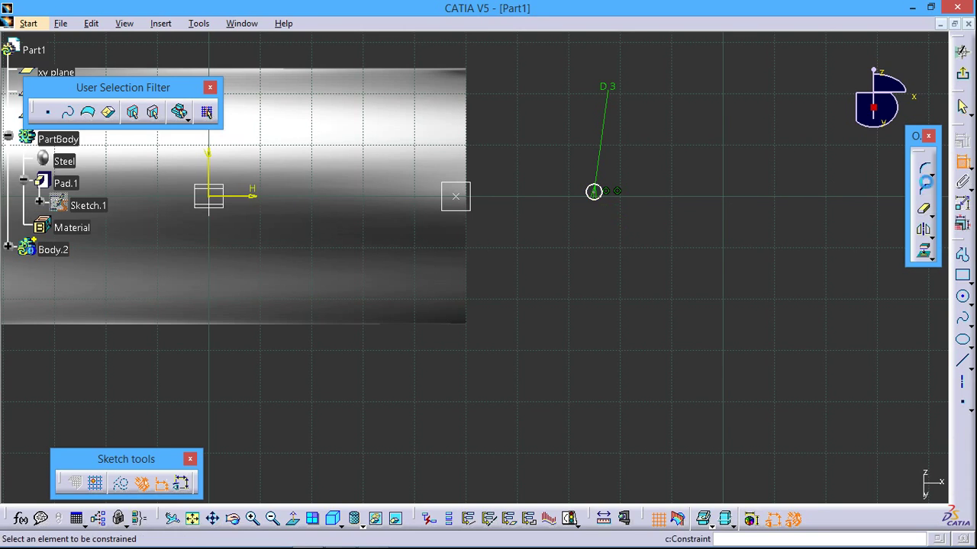
left_click(593, 192)
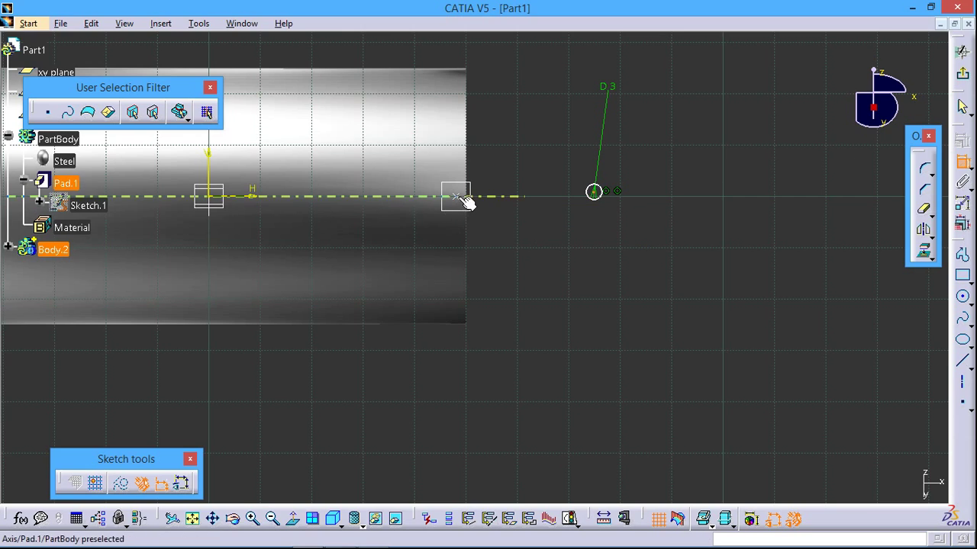
left_click(463, 199)
right_click(667, 228)
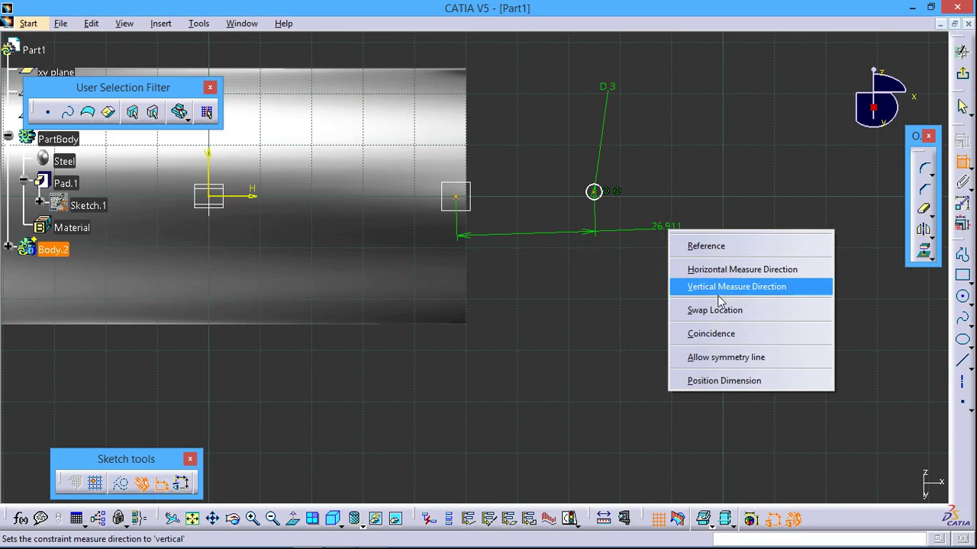
left_click(717, 338)
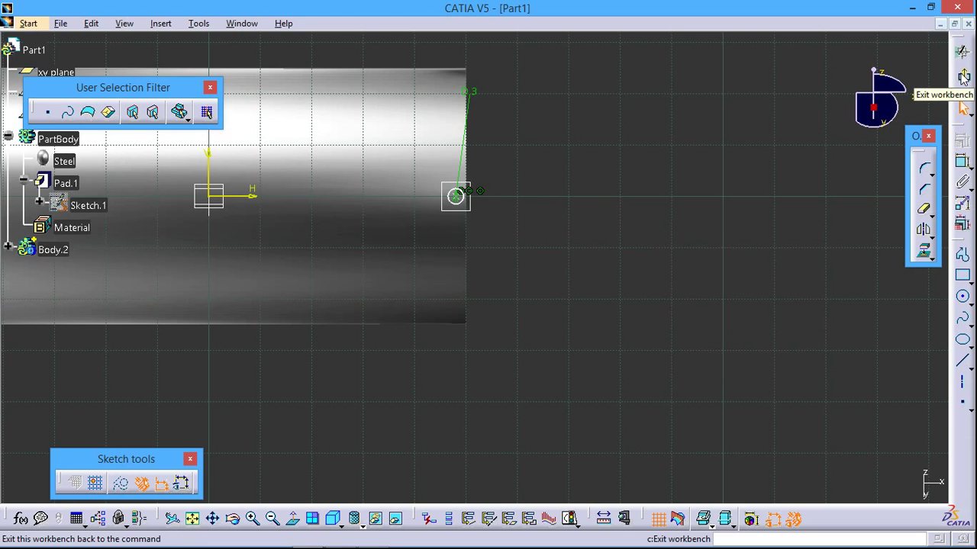
left_click(962, 75)
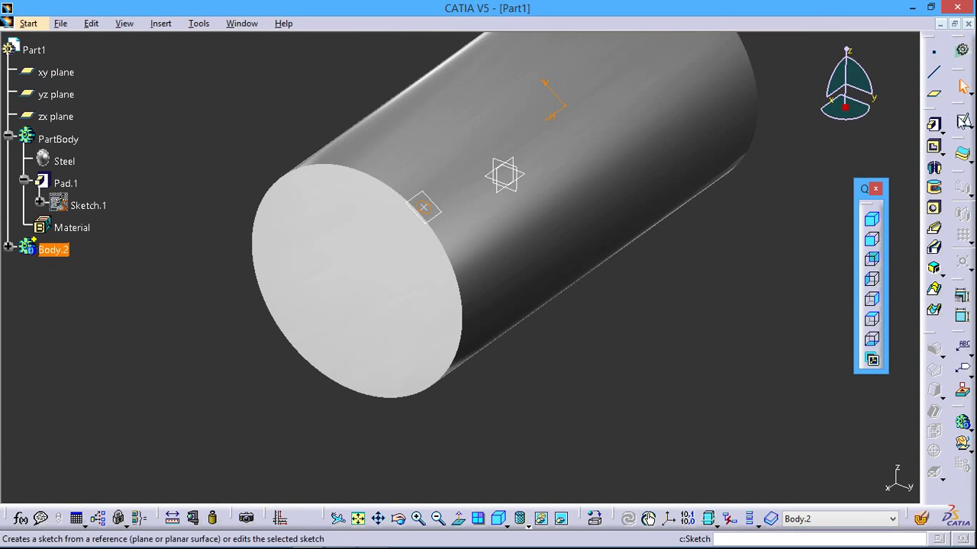
- In Sketch.2, draw a horizontal line across the 3 mm circle and quick-trim both excess pieces
left_click(962, 119)
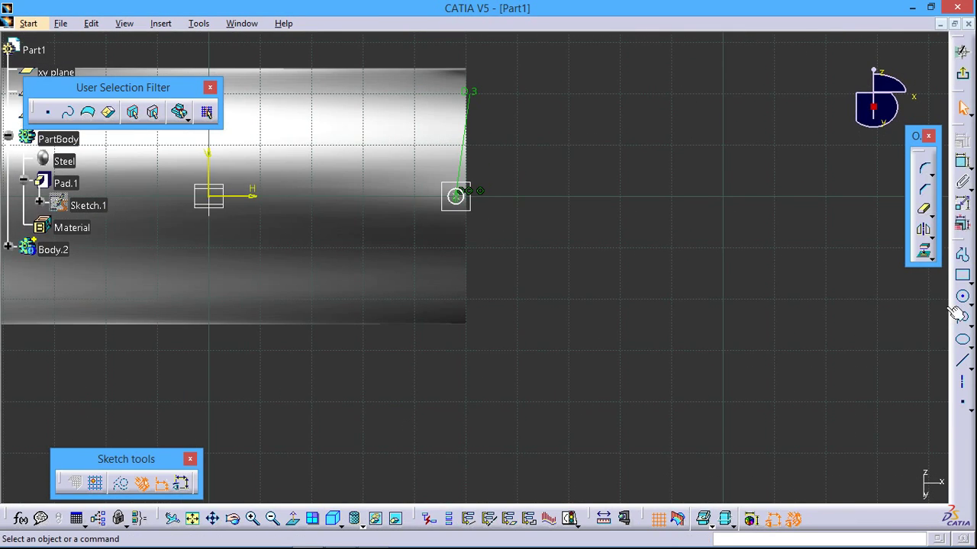
left_click(962, 360)
mouse_move(545, 322)
middle_mouse_down()
mouse_move(597, 240)
mouse_move(656, 266)
middle_mouse_up()
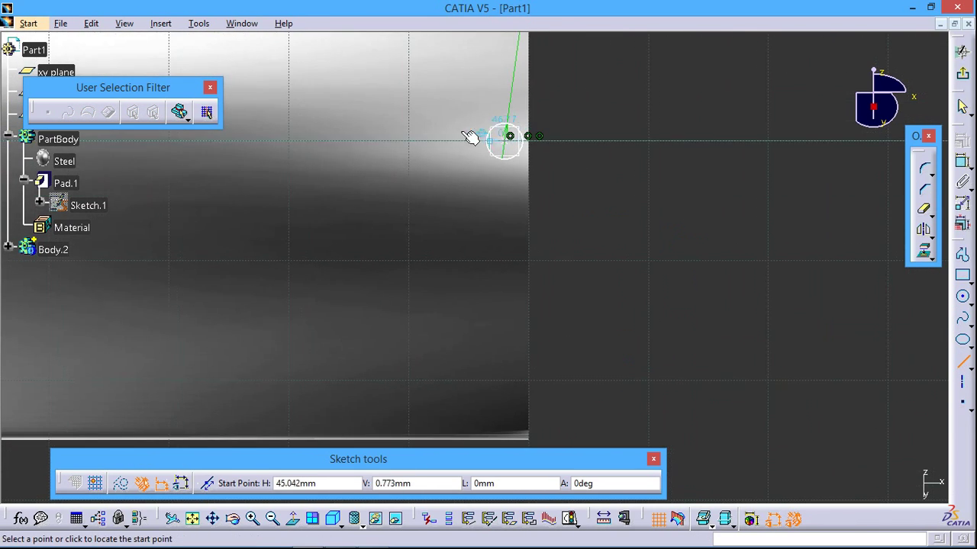
left_click(589, 139)
left_click(428, 140)
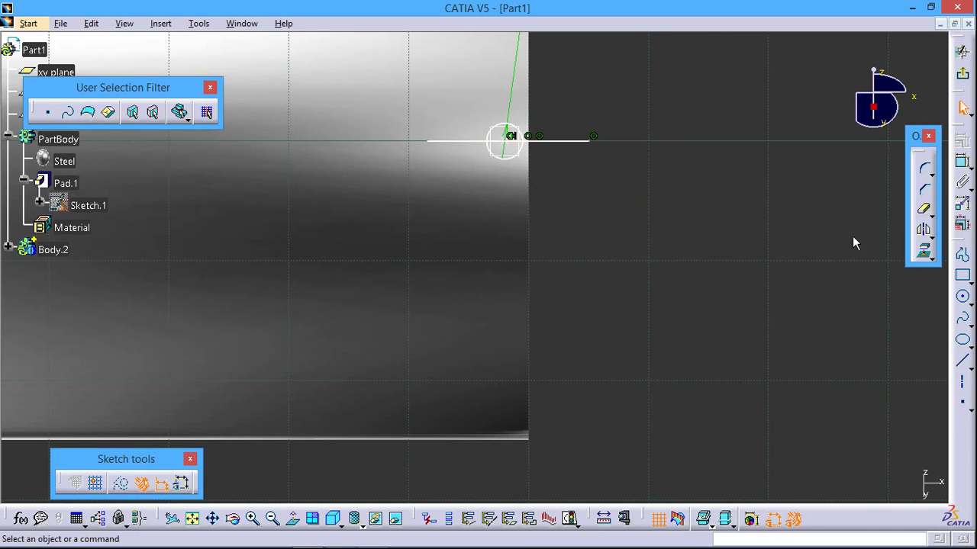
left_click(924, 207)
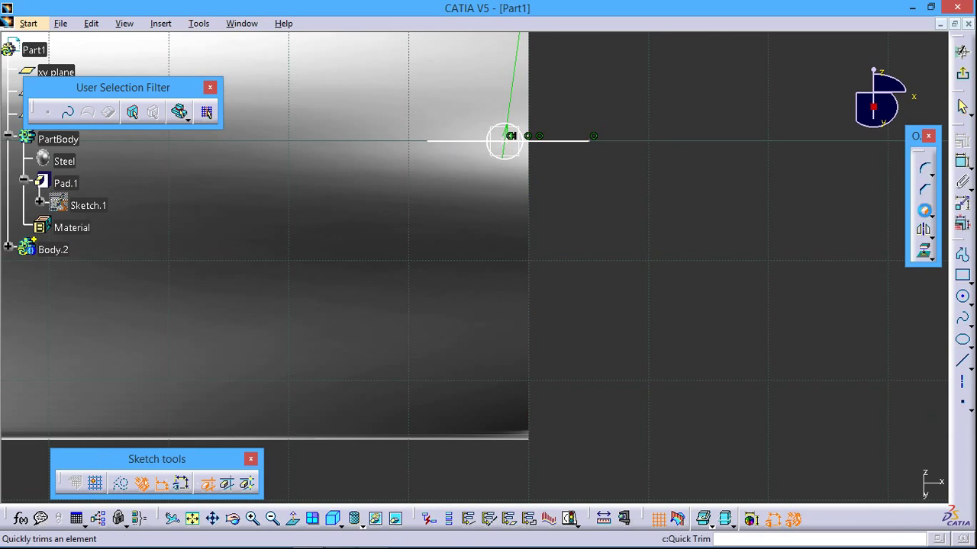
left_click(570, 141)
left_click(467, 141)
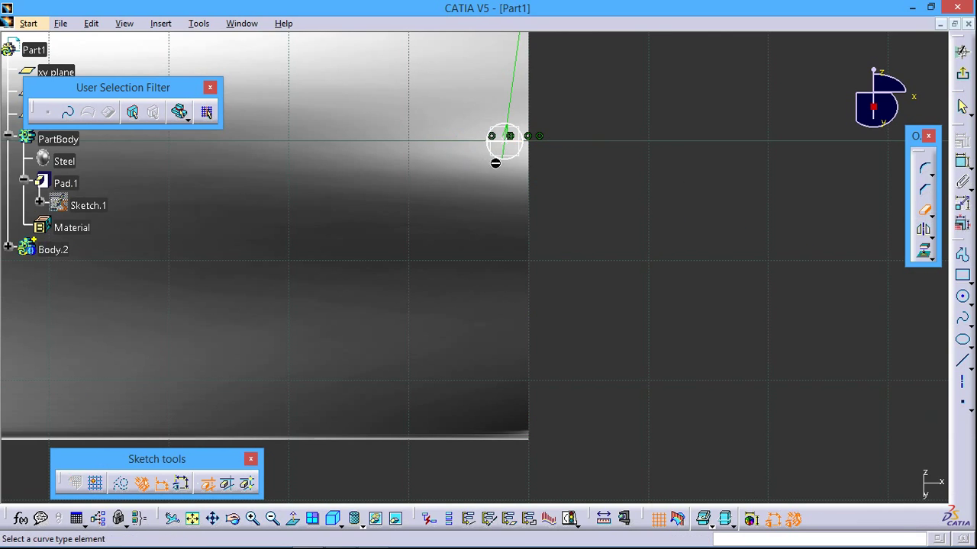
left_click(962, 73)
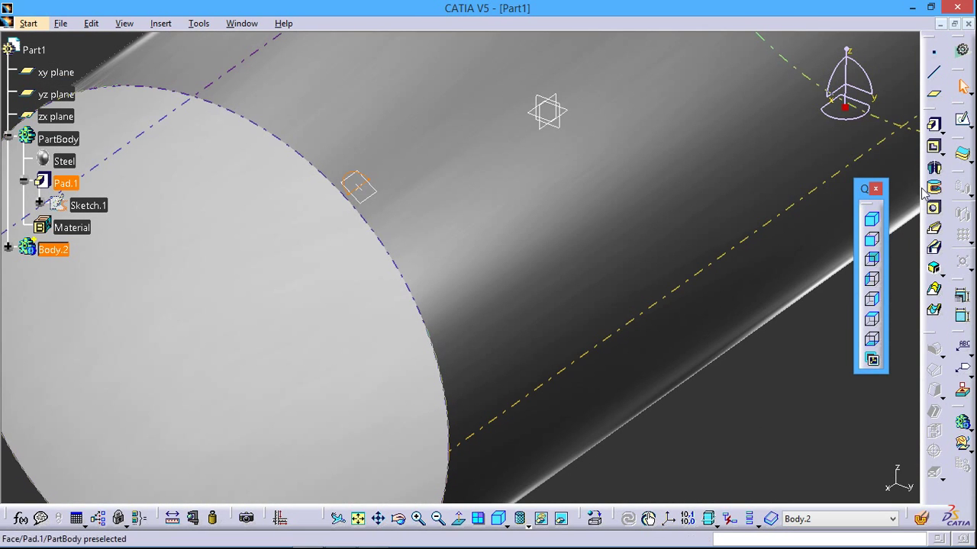
- Create a 360° shaft from Sketch.2 about its Edge.1 line, forming a small sphere
left_click(933, 169)
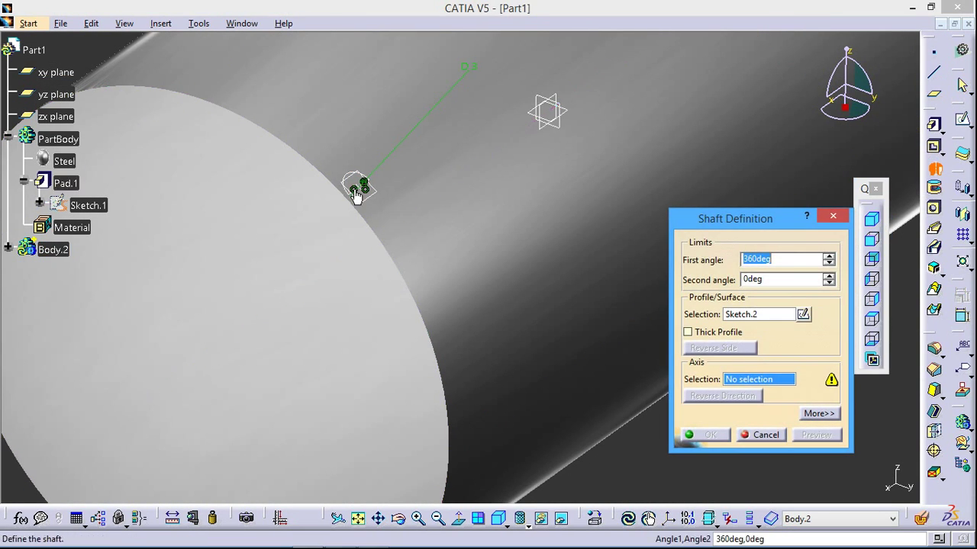
middle_click_drag(321, 237, 347, 140, "ctrl")
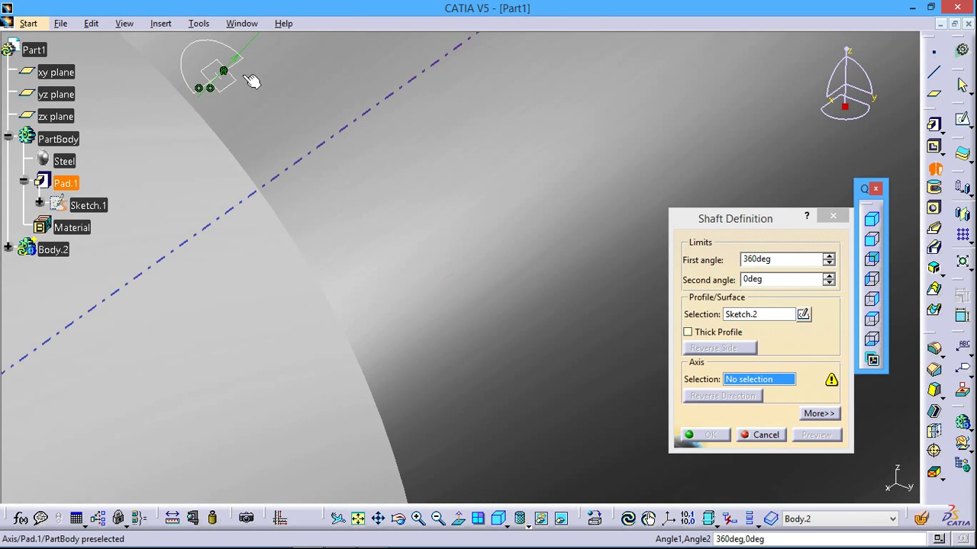
mouse_move(359, 214)
middle_mouse_down()
mouse_move(374, 224)
mouse_move(326, 240)
middle_mouse_up()
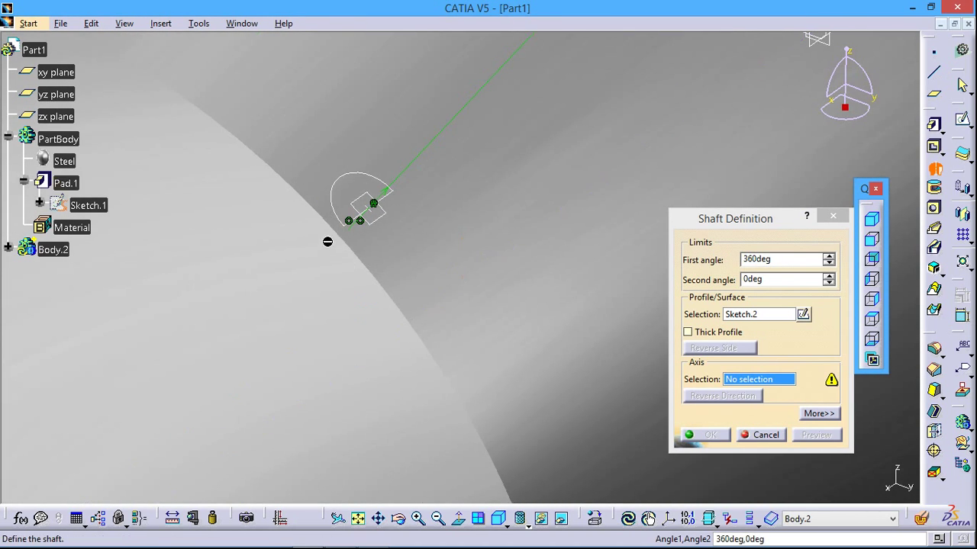
left_click(396, 202)
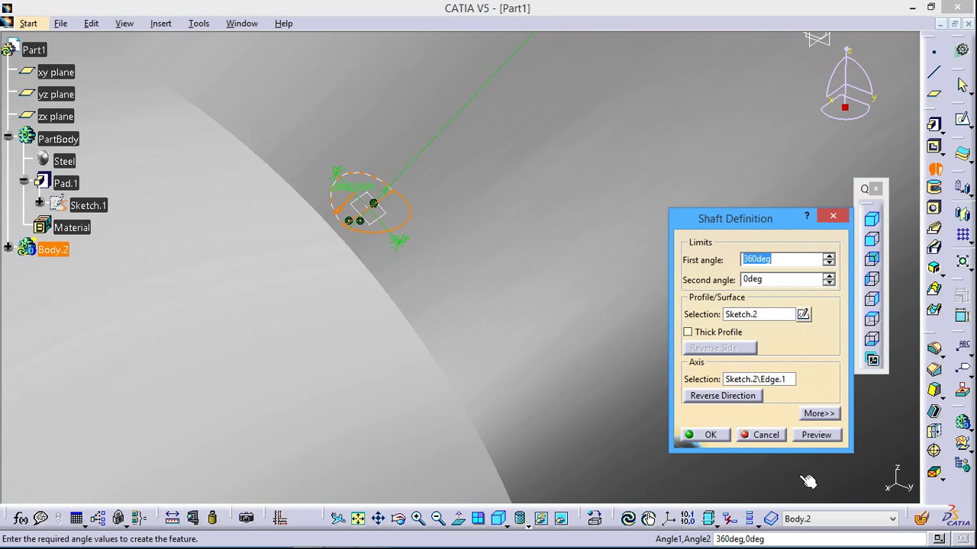
left_click(815, 434)
left_click(710, 434)
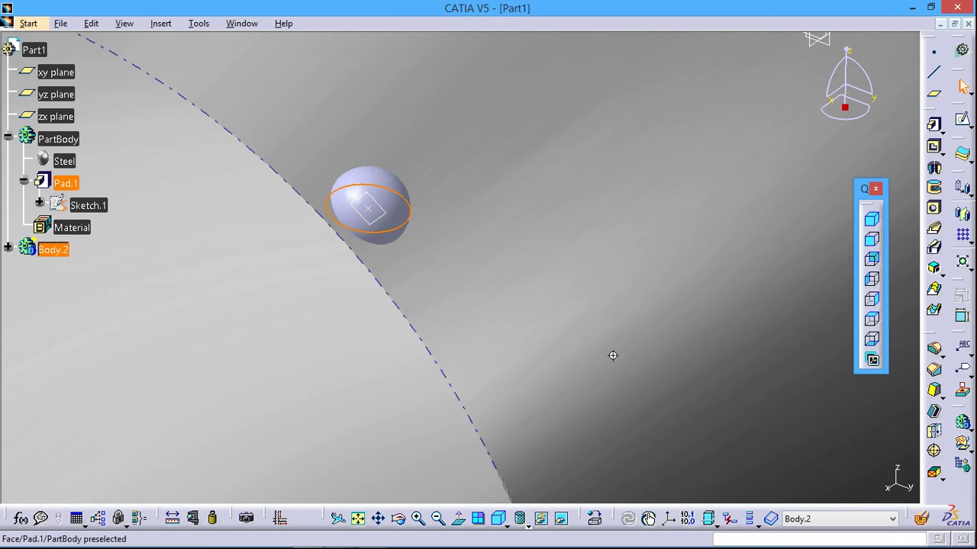
middle_click_drag(608, 399, 589, 510)
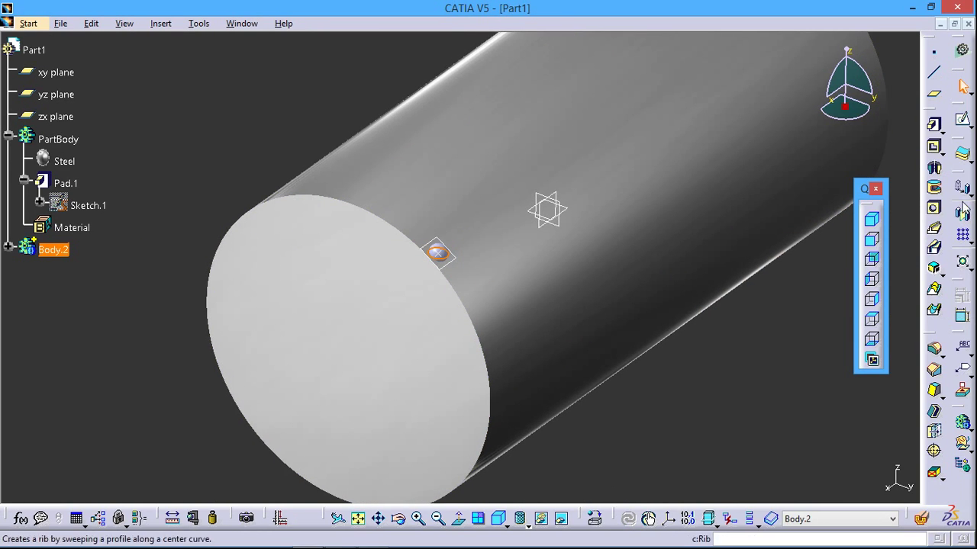
- Start a circular pattern of the sphere as a Complete crown around the X Axis
left_click(967, 240)
left_click(944, 255)
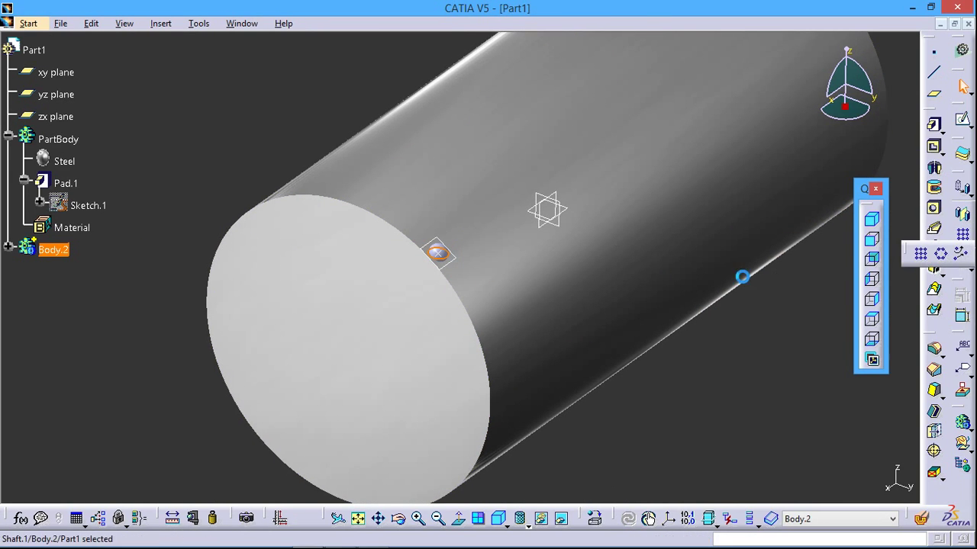
left_click(820, 173)
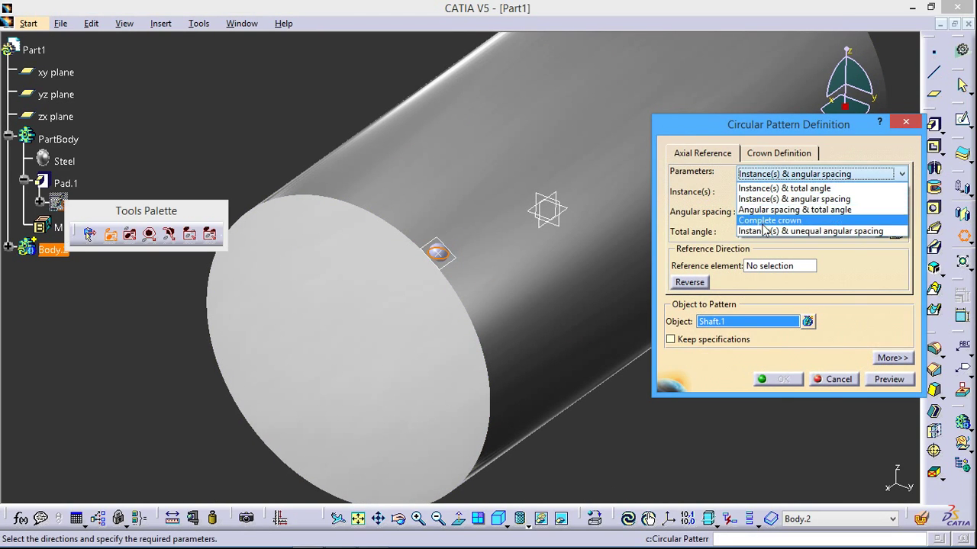
left_click(763, 218)
right_click(768, 266)
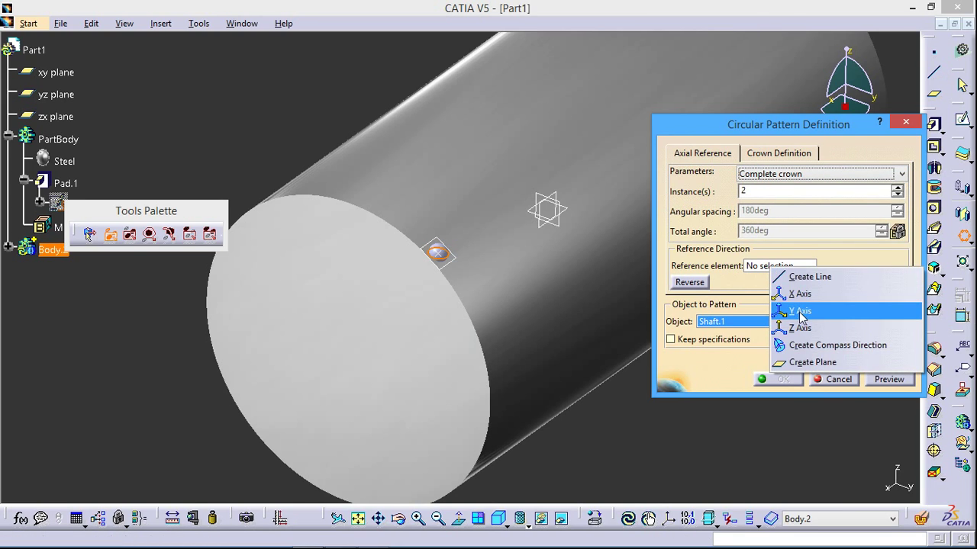
left_click(801, 294)
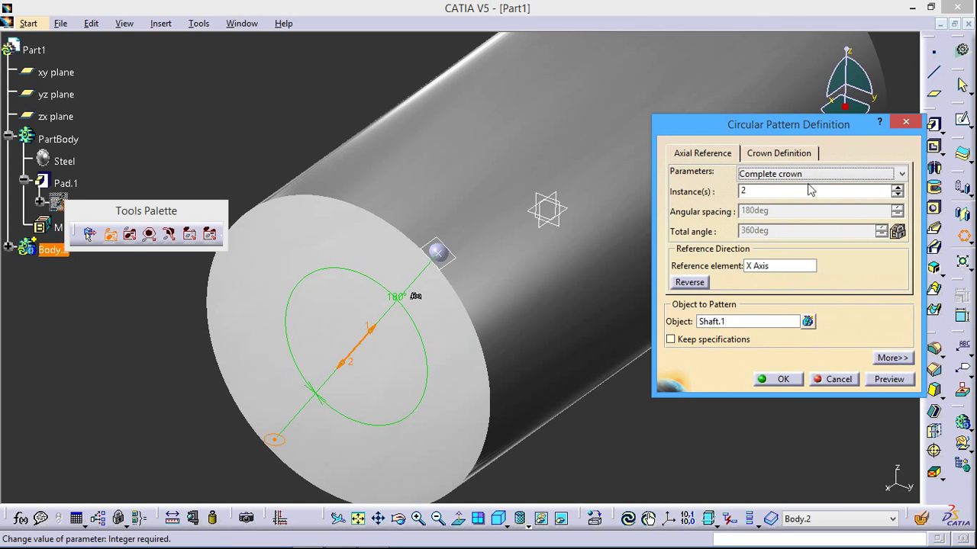
- Preview 45 and 40 instances, then settle on 35 spheres and confirm CircPattern.1
double_click(757, 191)
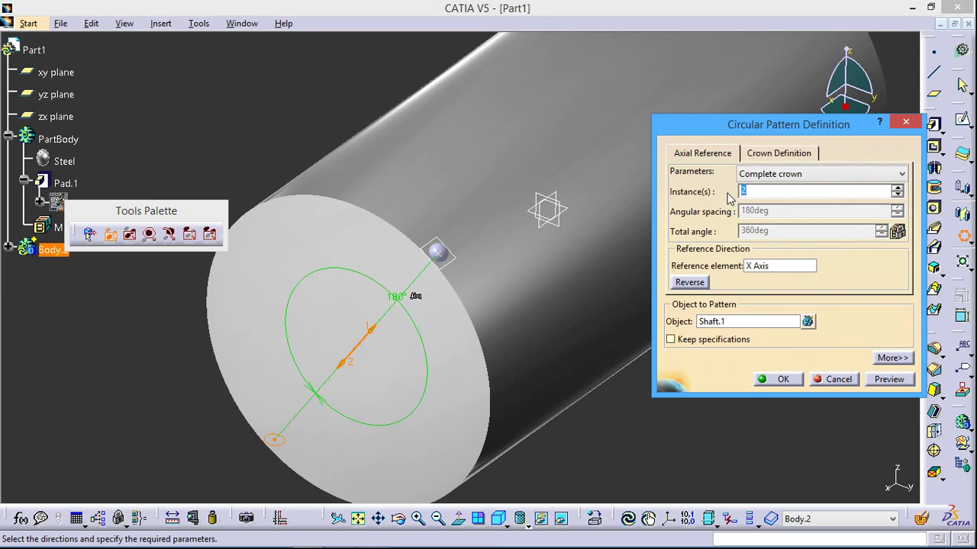
type("45")
left_click(882, 385)
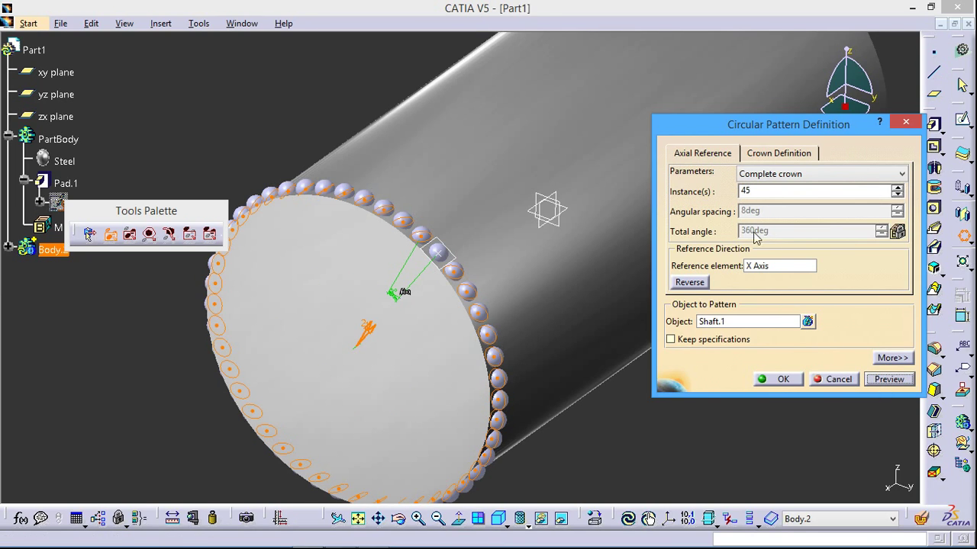
left_click_drag(746, 192, 762, 193)
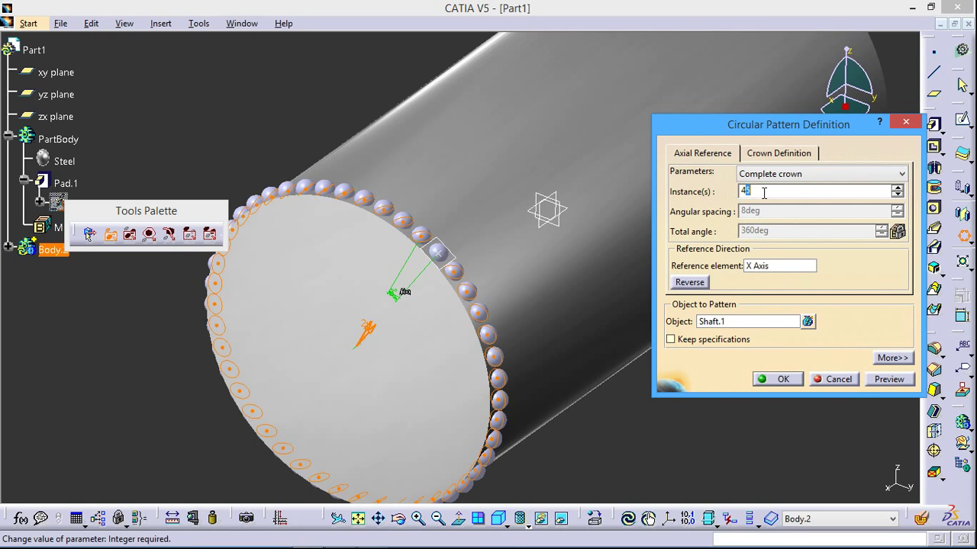
left_click(897, 377)
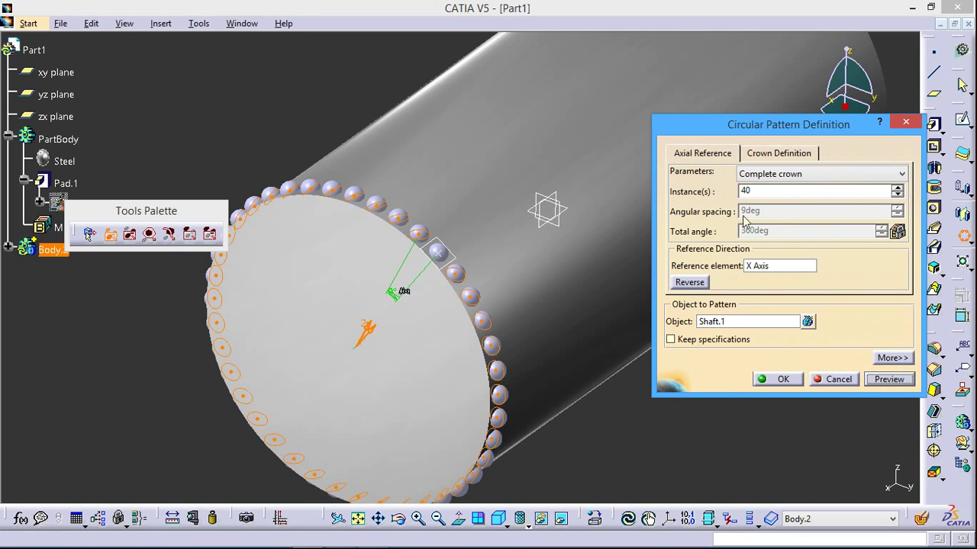
double_click(737, 191)
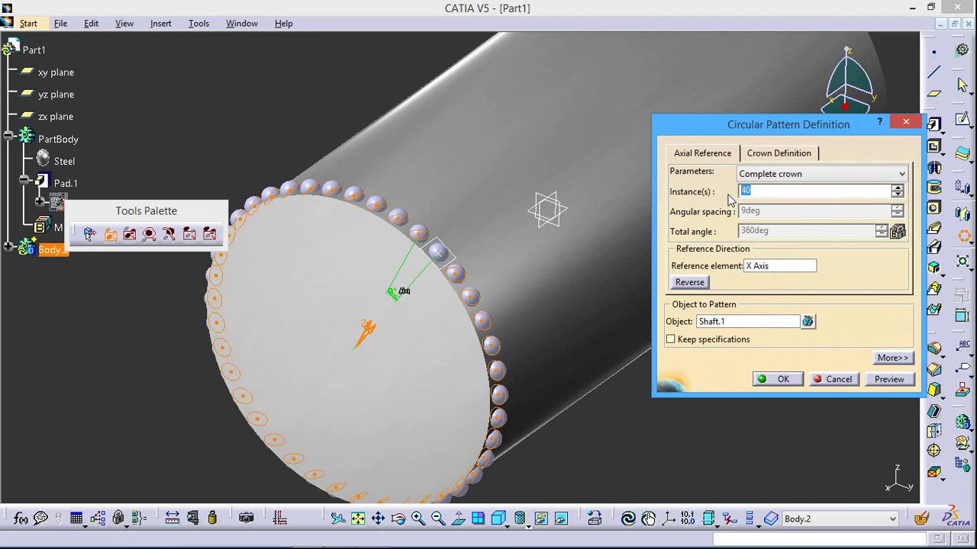
type("35")
left_click(889, 379)
left_click(772, 375)
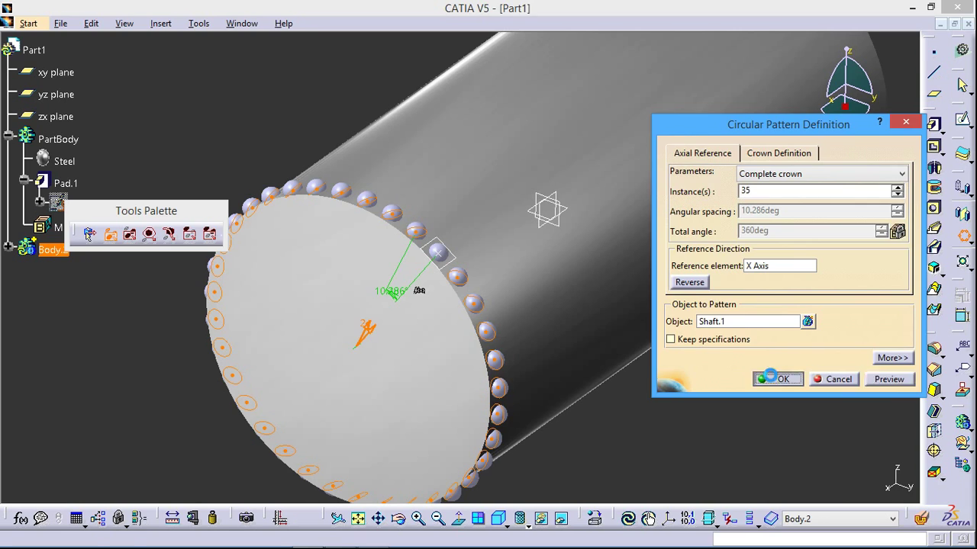
middle_click_drag(767, 377, 727, 368)
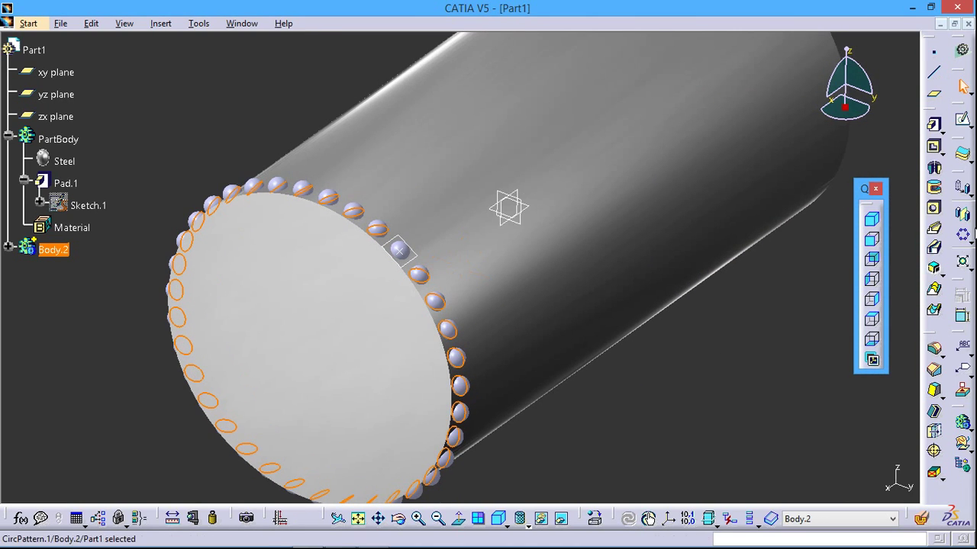
- Start a rectangular pattern of the sphere ring with 20 instances at 5 mm spacing
left_click(964, 237)
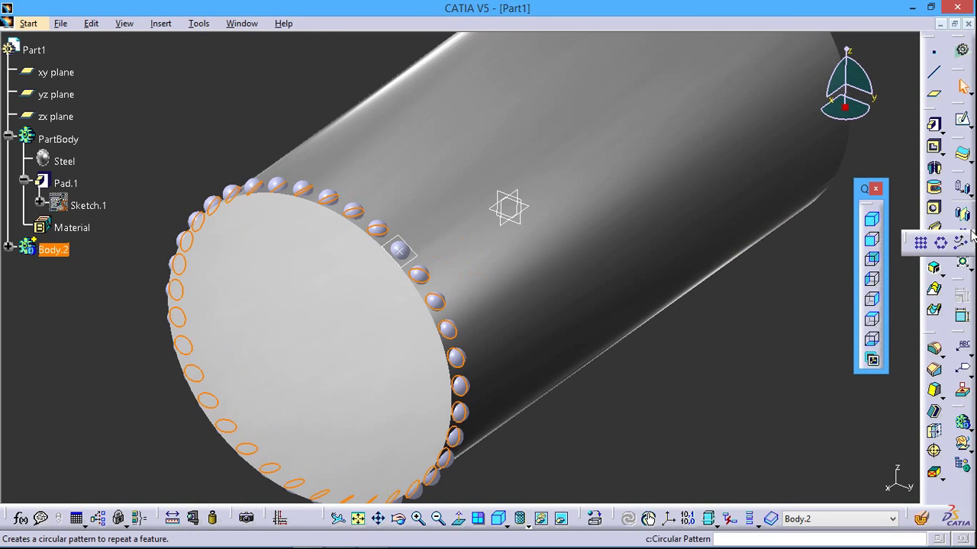
left_click(921, 242)
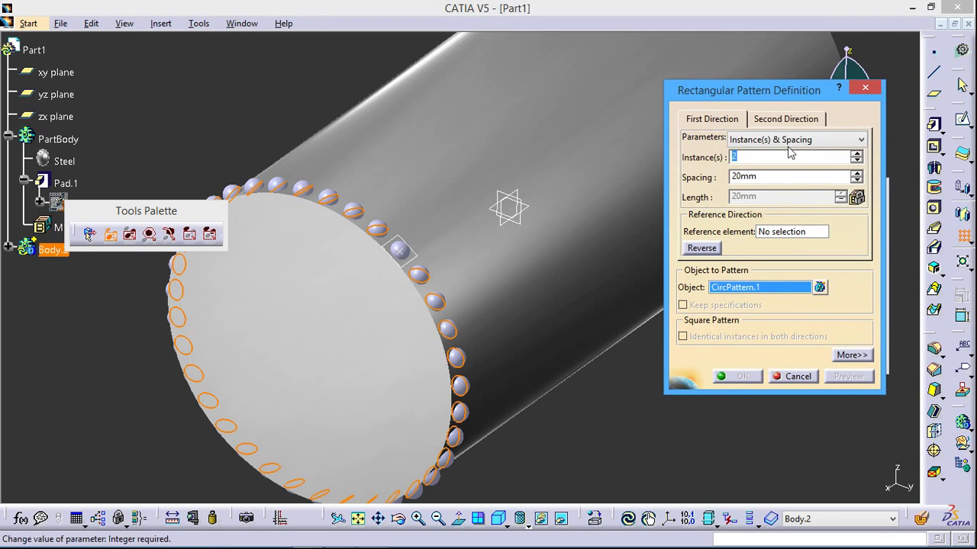
key("Tab")
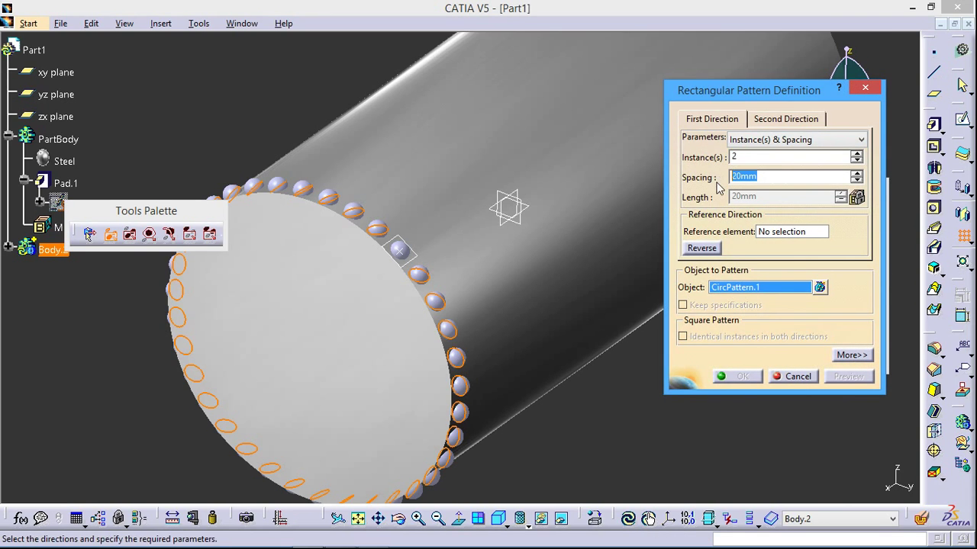
type("5")
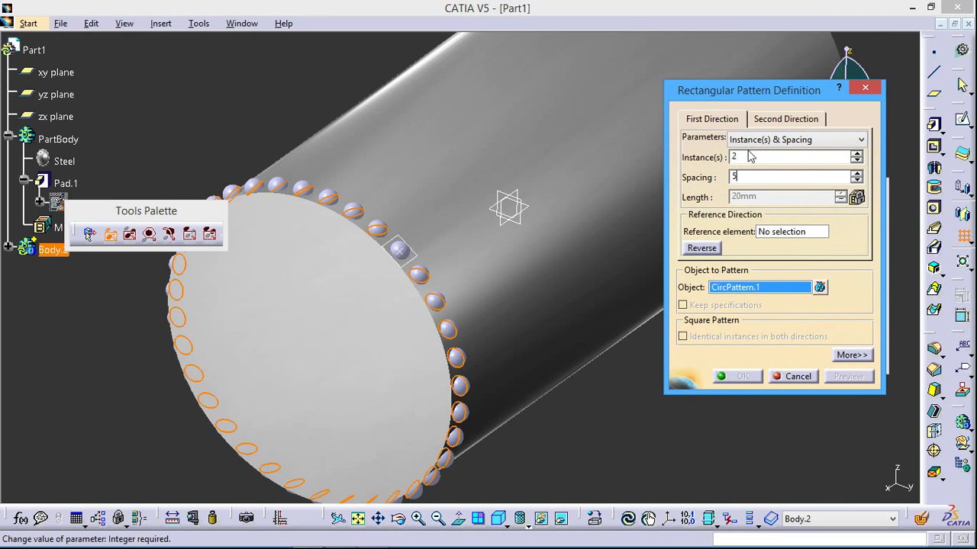
key("shift+Tab")
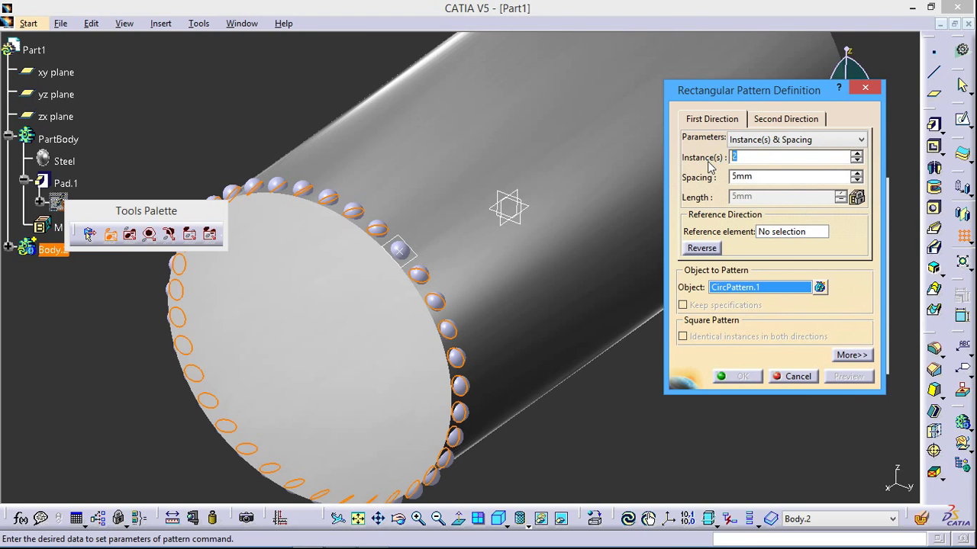
type("0")
key("Tab")
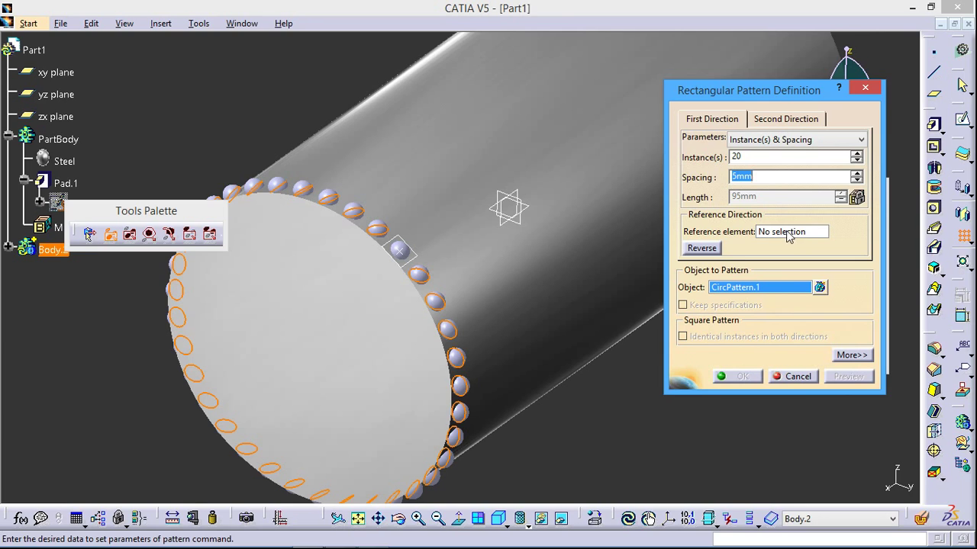
- Set the X Axis as the pattern direction, reverse it, and confirm RectPattern.1
right_click(788, 237)
left_click(809, 260)
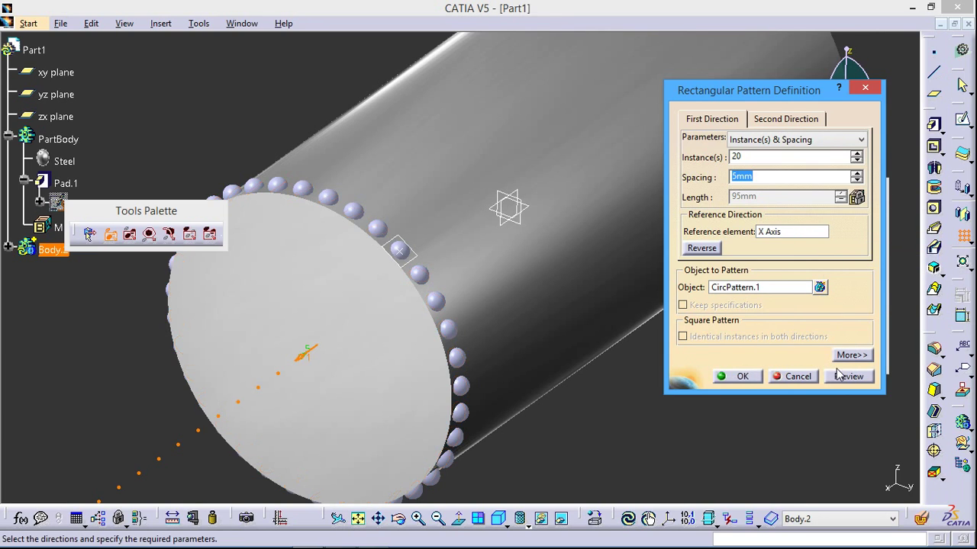
left_click(845, 376)
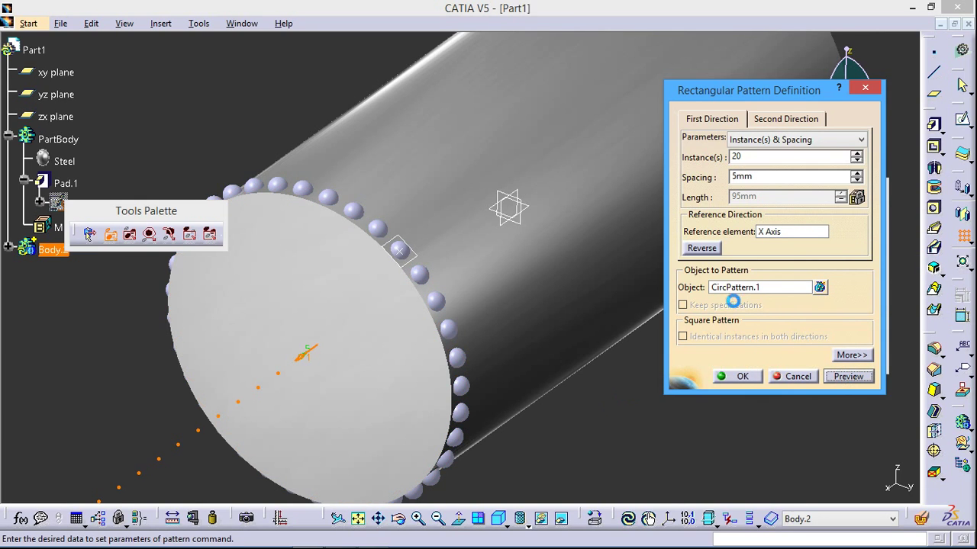
left_click(708, 250)
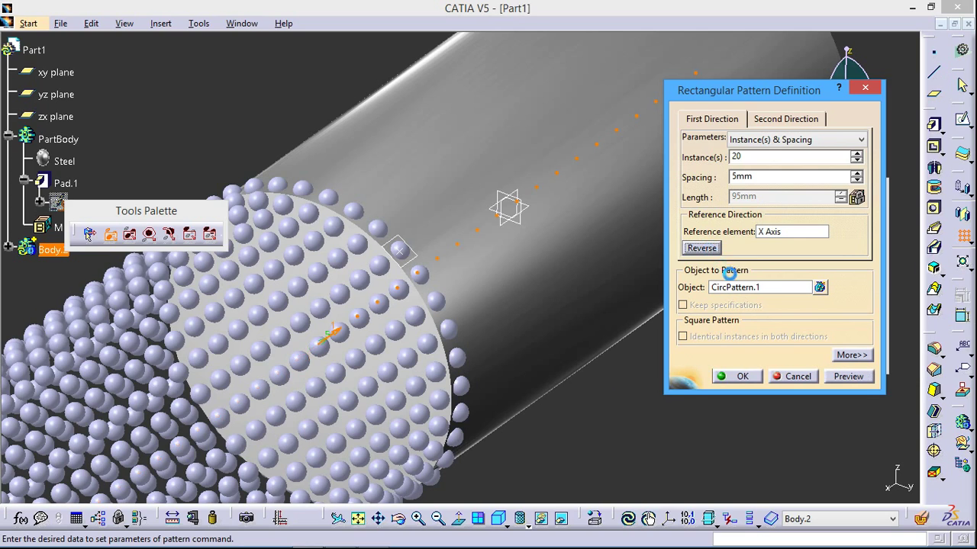
left_click(847, 382)
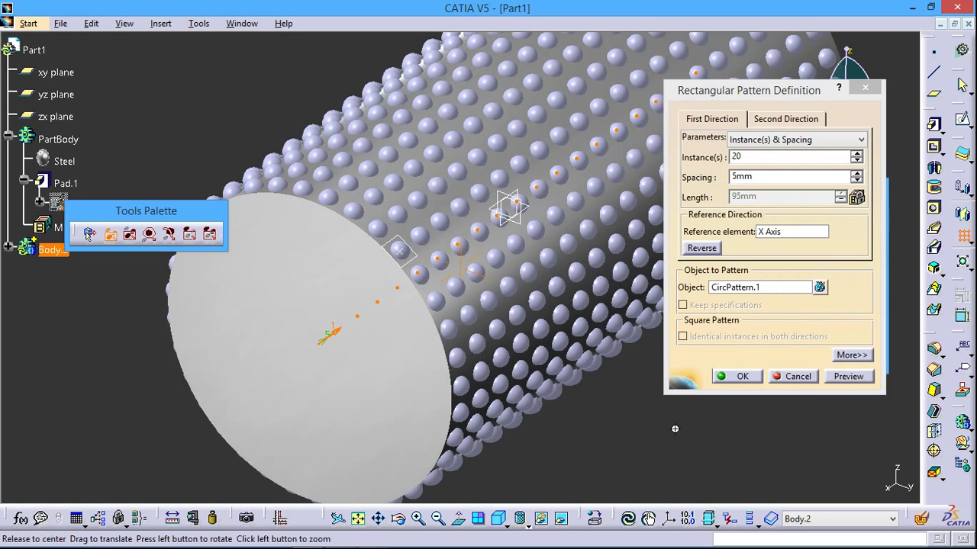
mouse_move(689, 433)
middle_mouse_down()
mouse_move(666, 460)
mouse_move(584, 452)
middle_mouse_up()
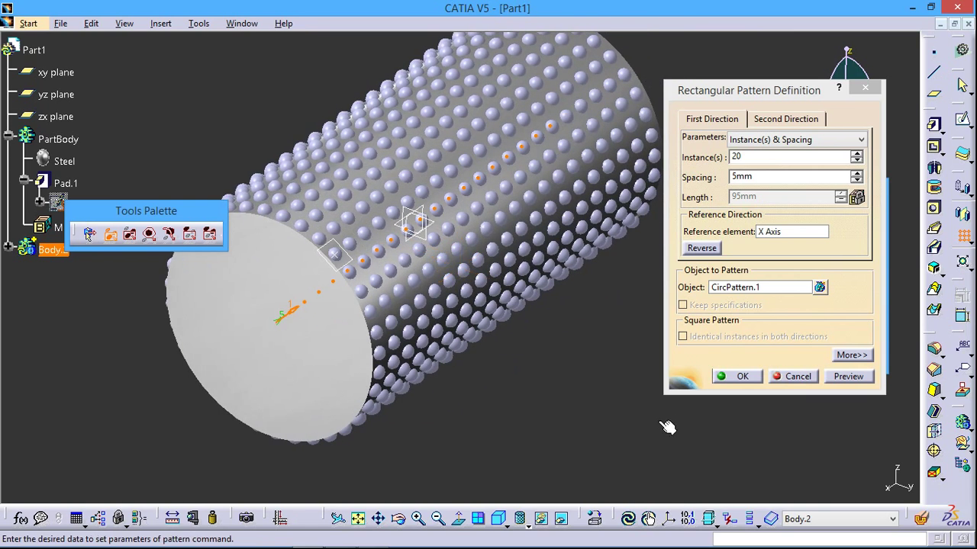
left_click(734, 377)
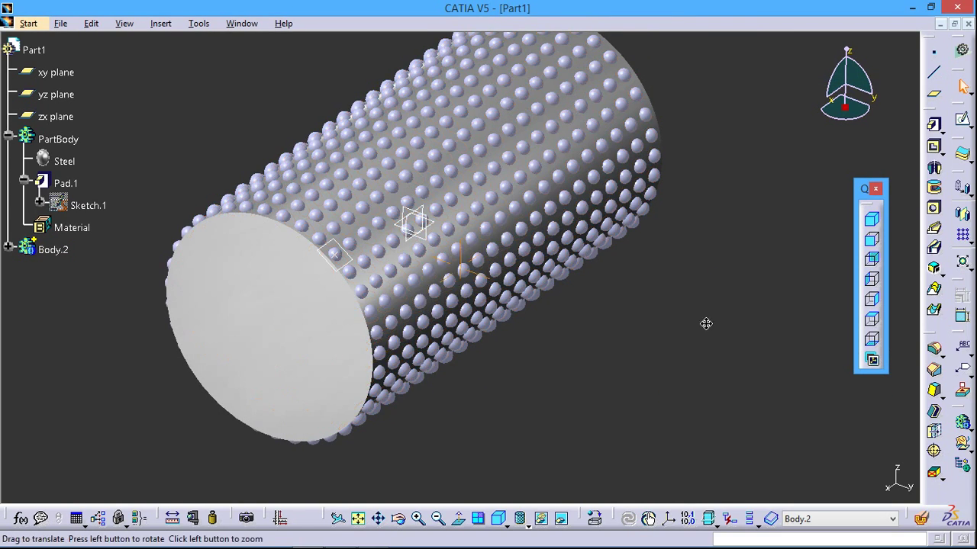
middle_click_drag(704, 323, 727, 349)
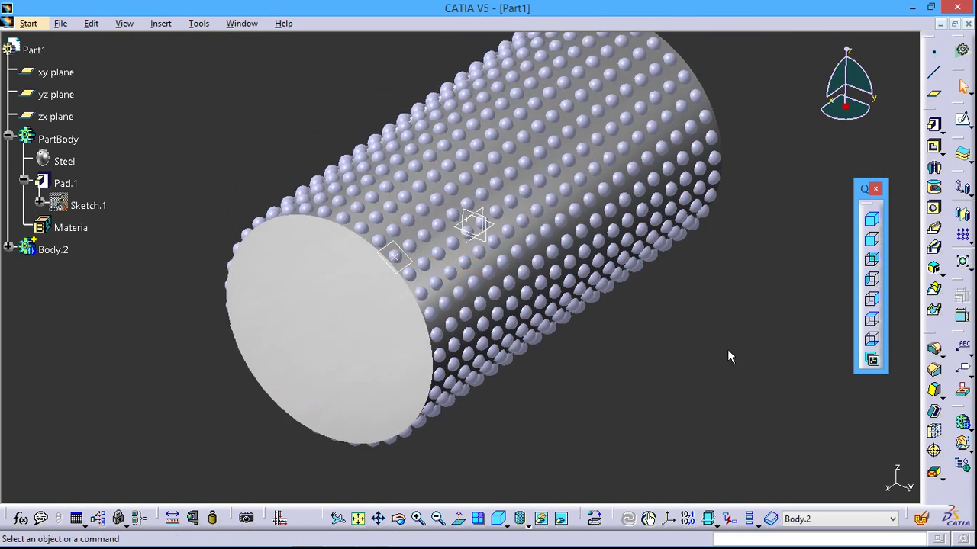
left_click(160, 25)
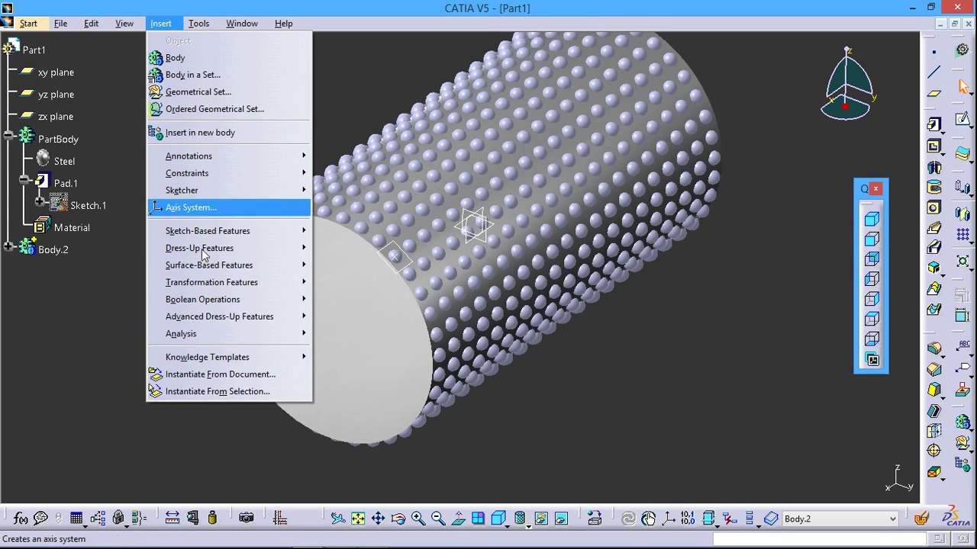
mouse_move(203, 299)
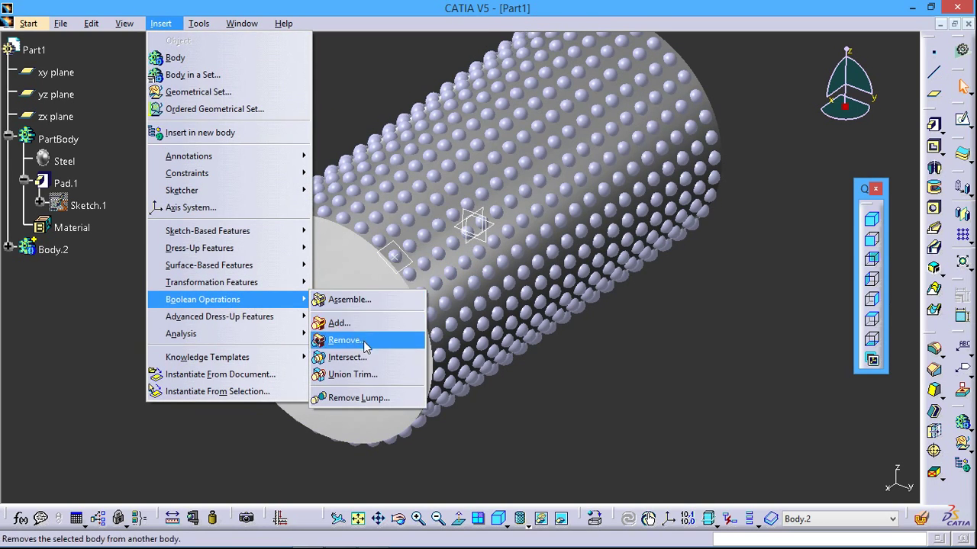
- Use Boolean Remove to subtract Body.2 from PartBody, carving the dimple grid
left_click(345, 340)
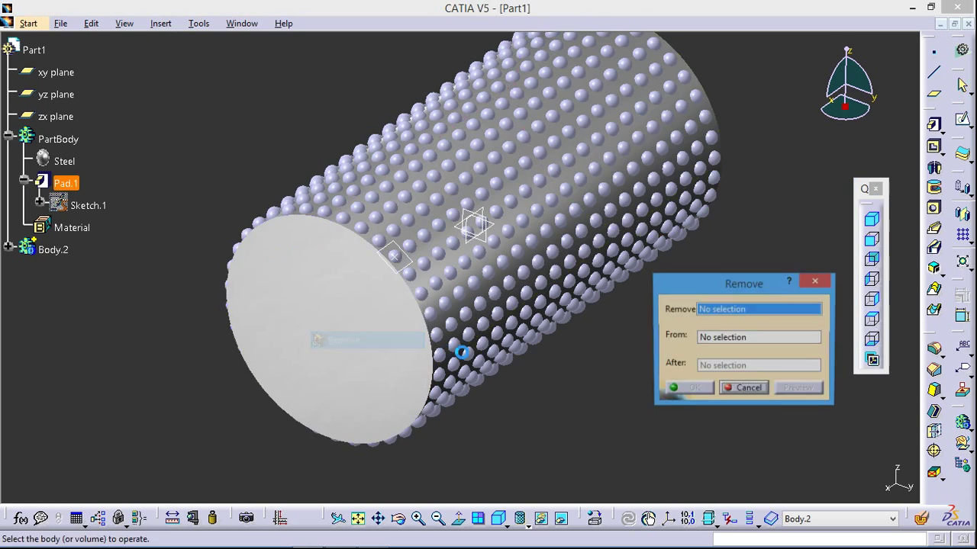
left_click(60, 253)
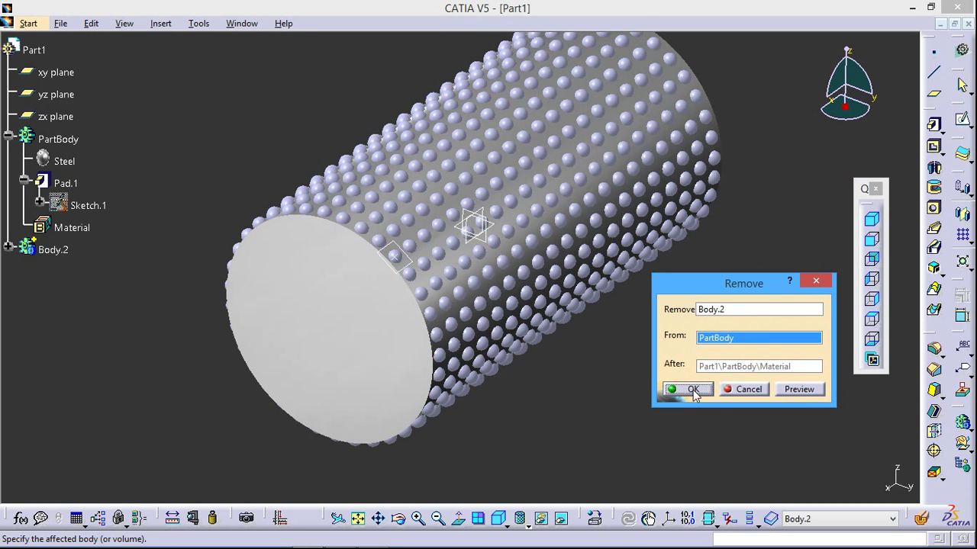
left_click(690, 389)
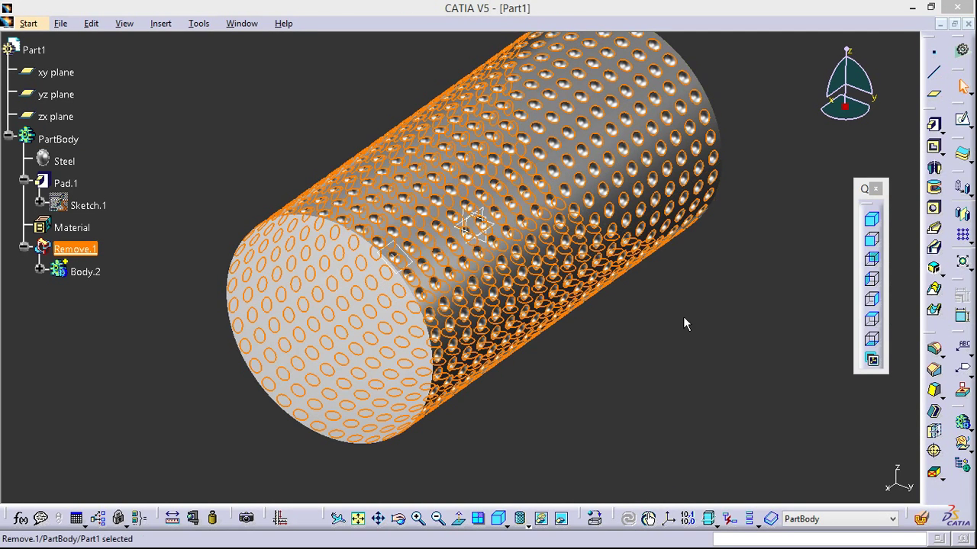
left_click(681, 319)
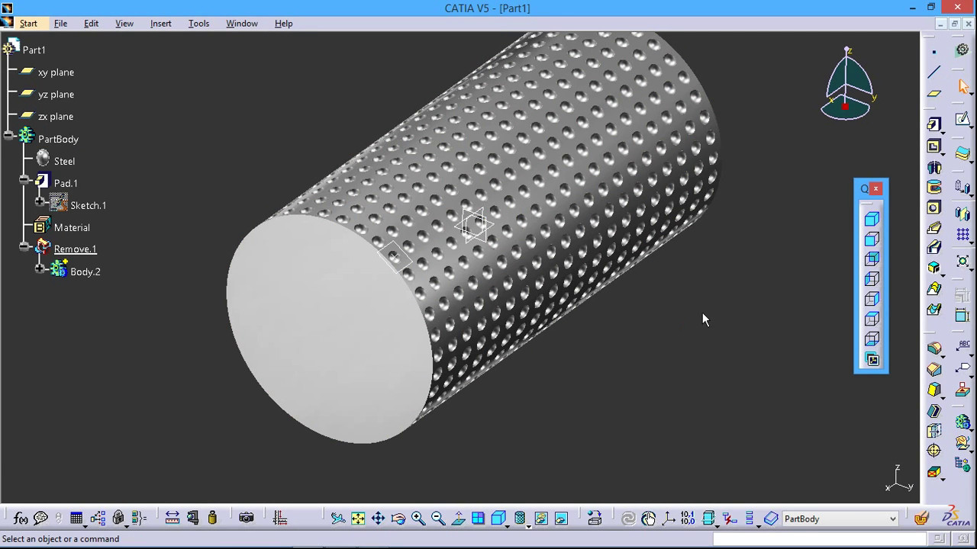
middle_click_drag(727, 307, 664, 369)
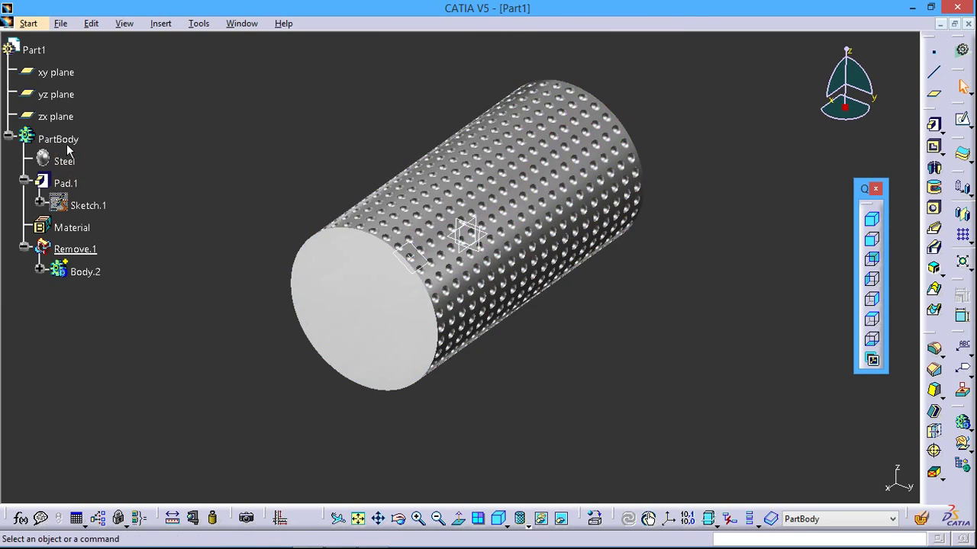
- Make PartBody the work object and pad the near end face 10 mm, using the face as direction
right_click(67, 139)
left_click(126, 242)
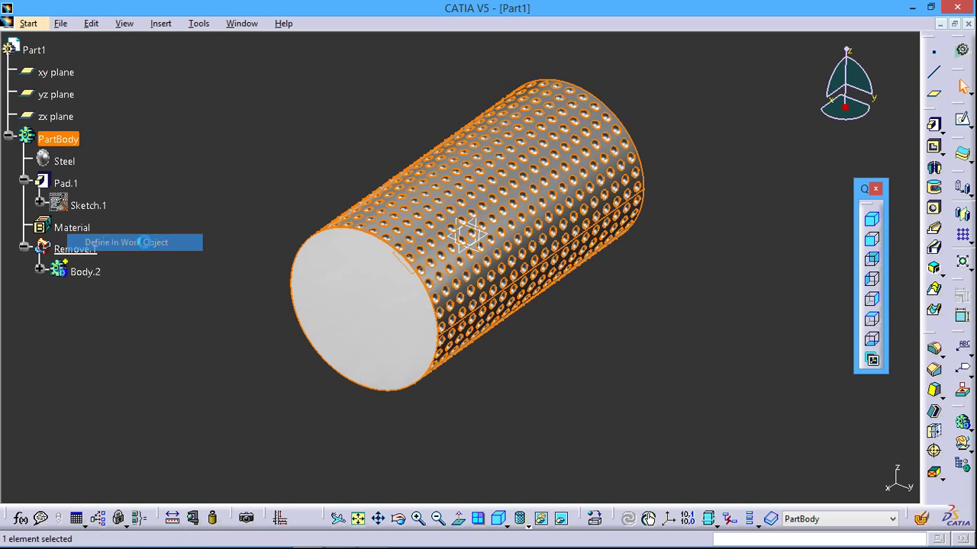
left_click(697, 198)
left_click(933, 124)
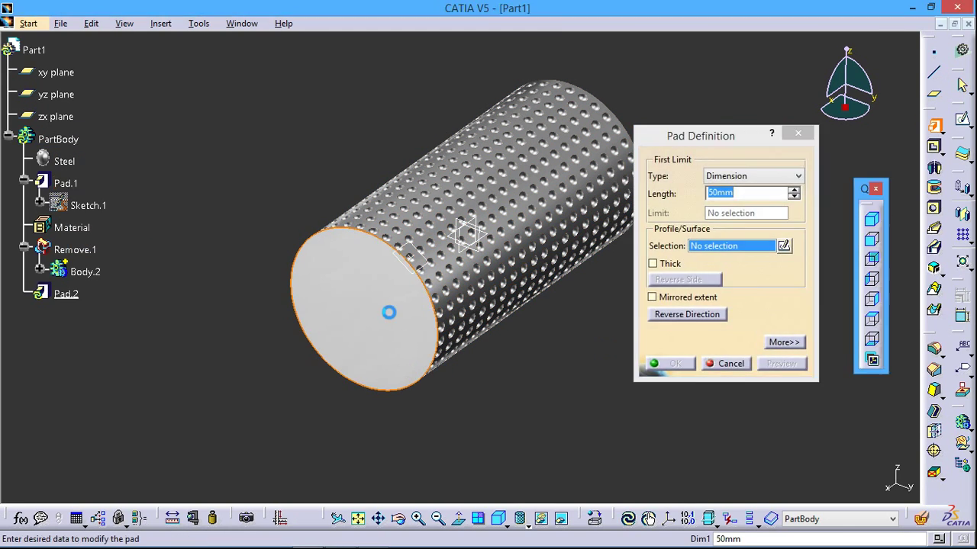
left_click(389, 316)
left_click(499, 318)
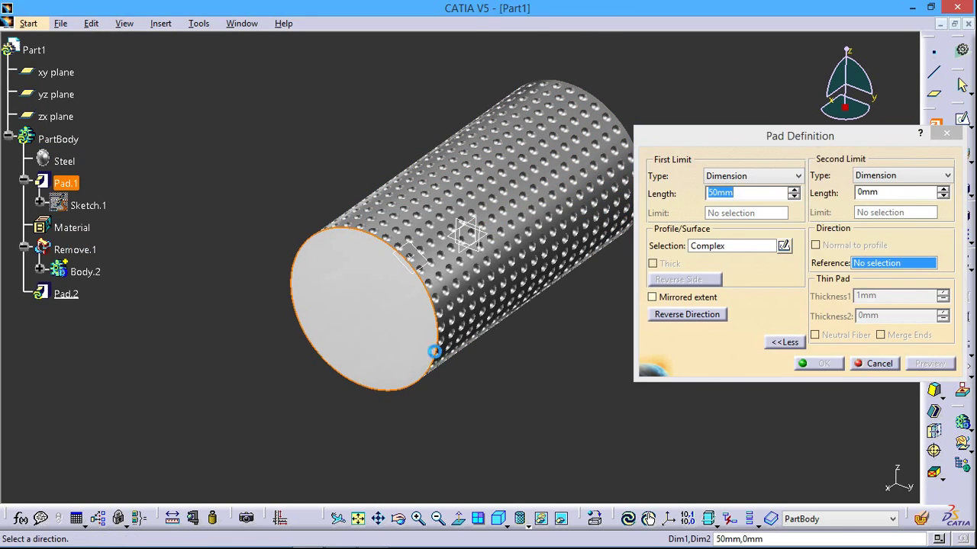
left_click(436, 348)
type("1")
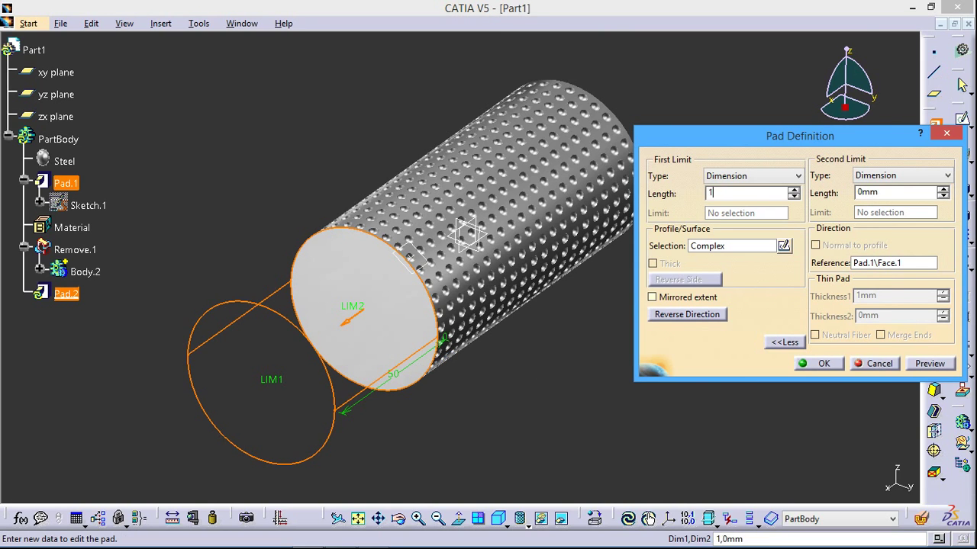
type("0")
left_click(823, 363)
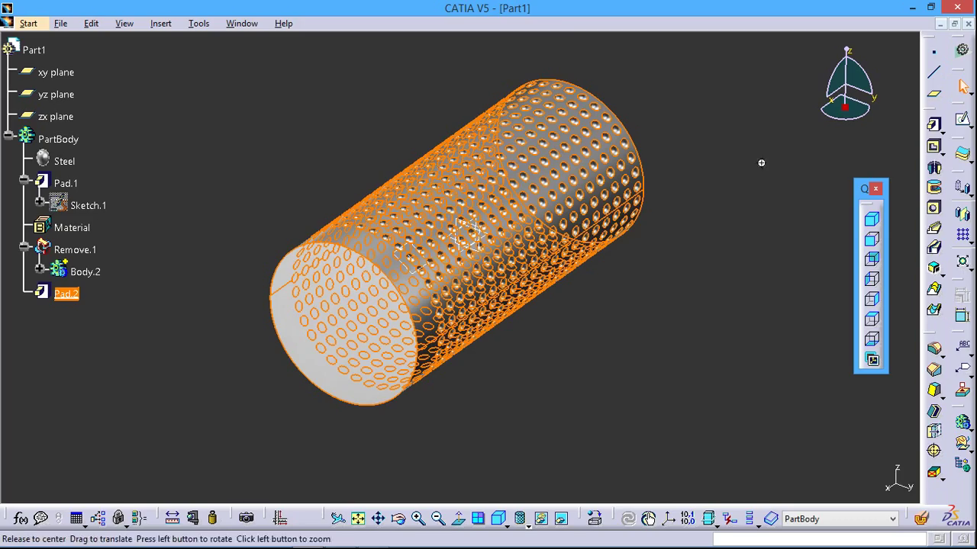
- Pad the far end face 10 mm, using that face as the extrusion direction
mouse_move(760, 162)
middle_mouse_down()
mouse_move(588, 298)
mouse_move(464, 327)
mouse_move(585, 405)
mouse_move(450, 408)
middle_mouse_up()
left_click(765, 189)
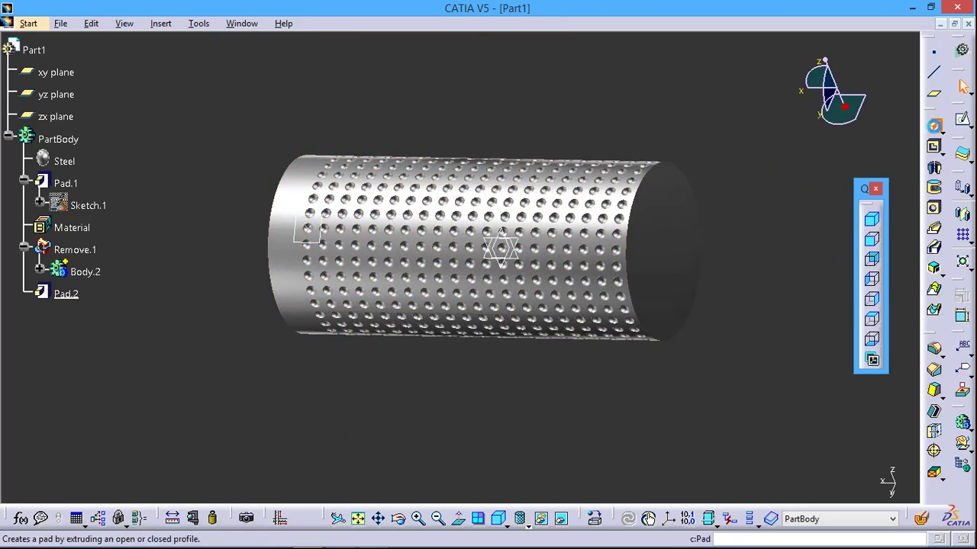
left_click(934, 125)
left_click(640, 246)
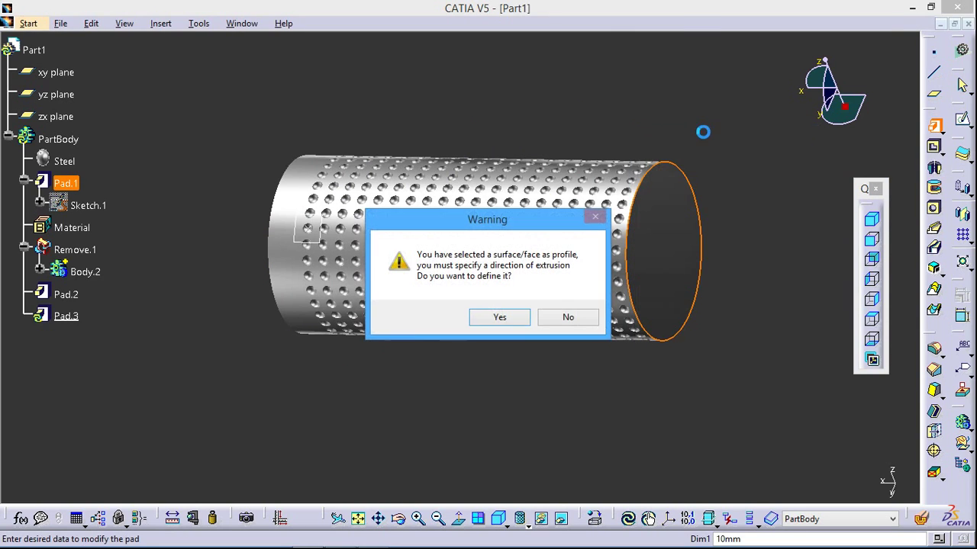
left_click(499, 317)
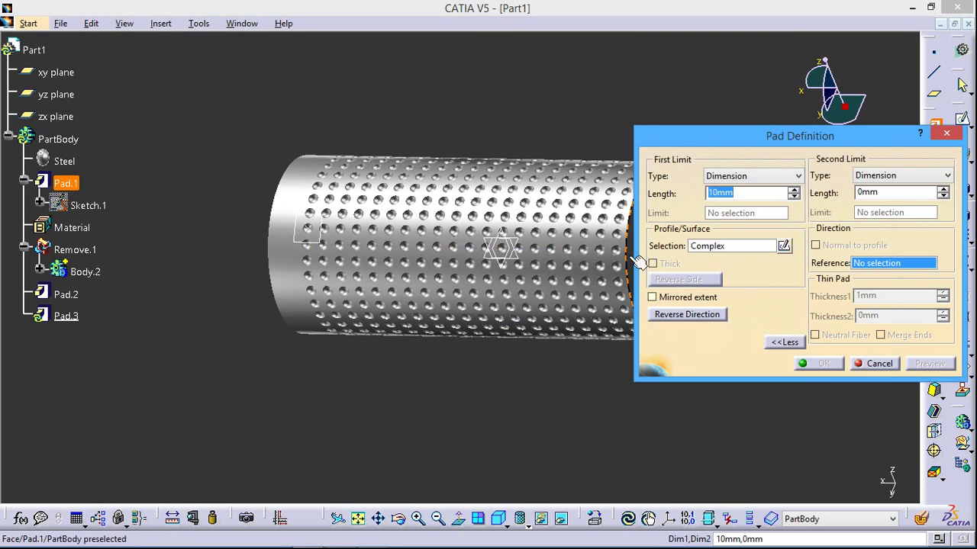
left_click_drag(725, 138, 709, 286)
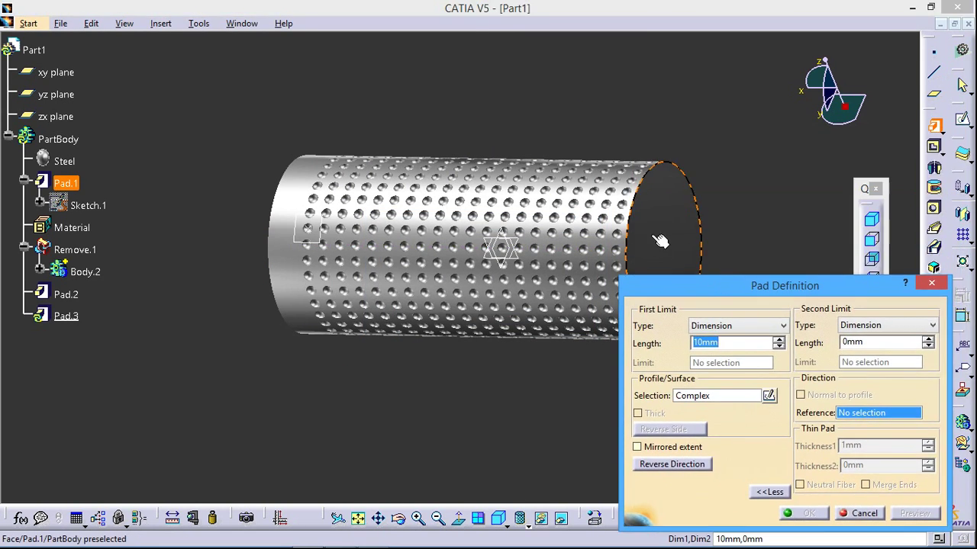
left_click(660, 241)
left_click(801, 513)
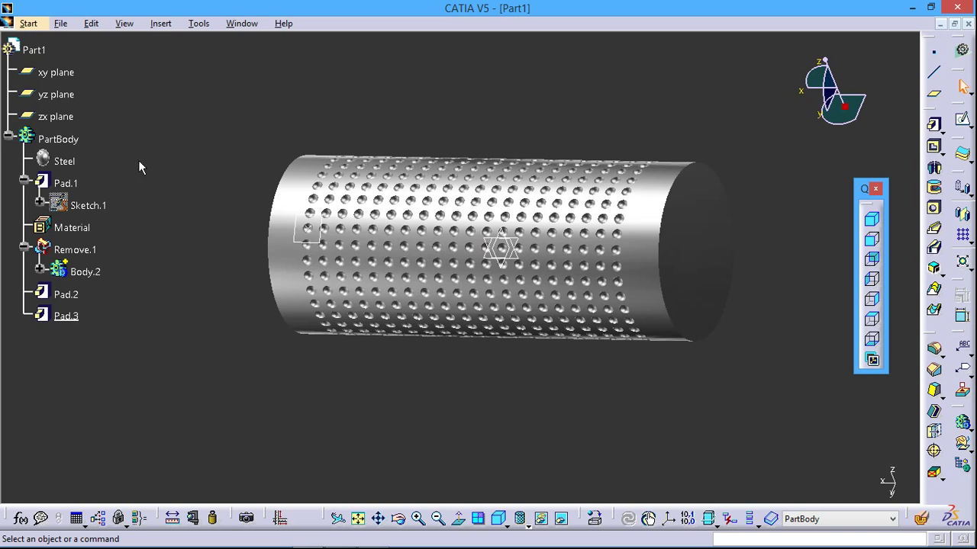
- Insert a new body, Body.3, into the part
left_click(160, 23)
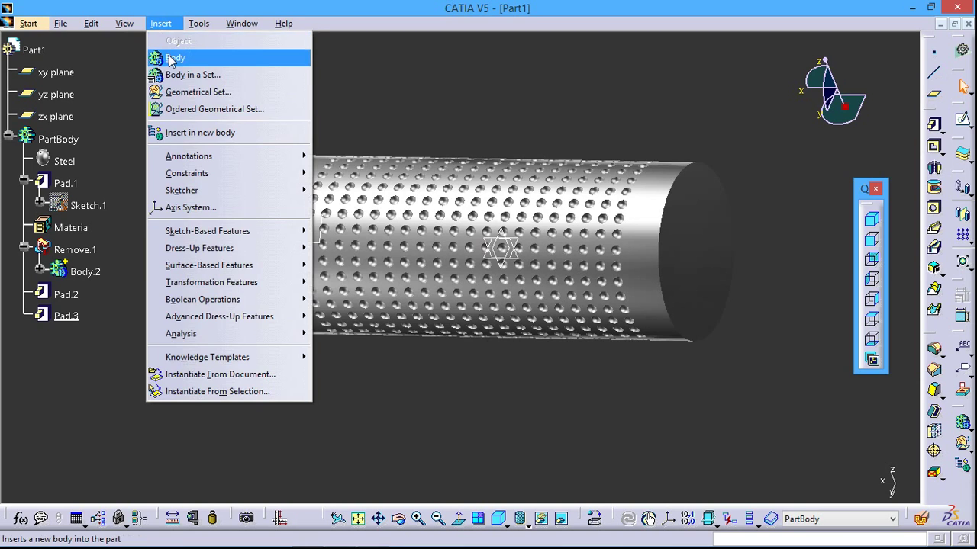
left_click(175, 58)
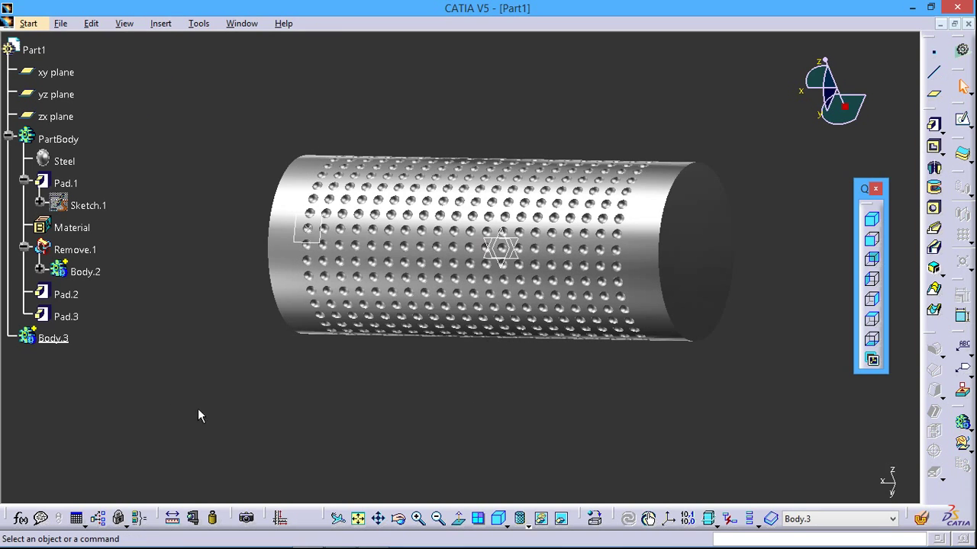
left_click(53, 339)
left_click(391, 410)
- Create a point on the cylinder's end edge and redefine it by coordinates with X = -5
left_click(933, 52)
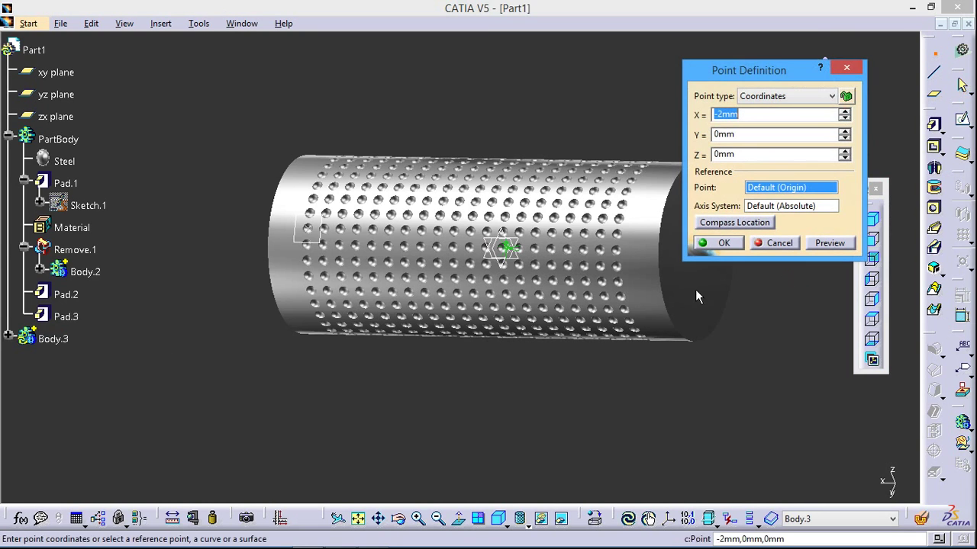
middle_click_drag(353, 365, 399, 383)
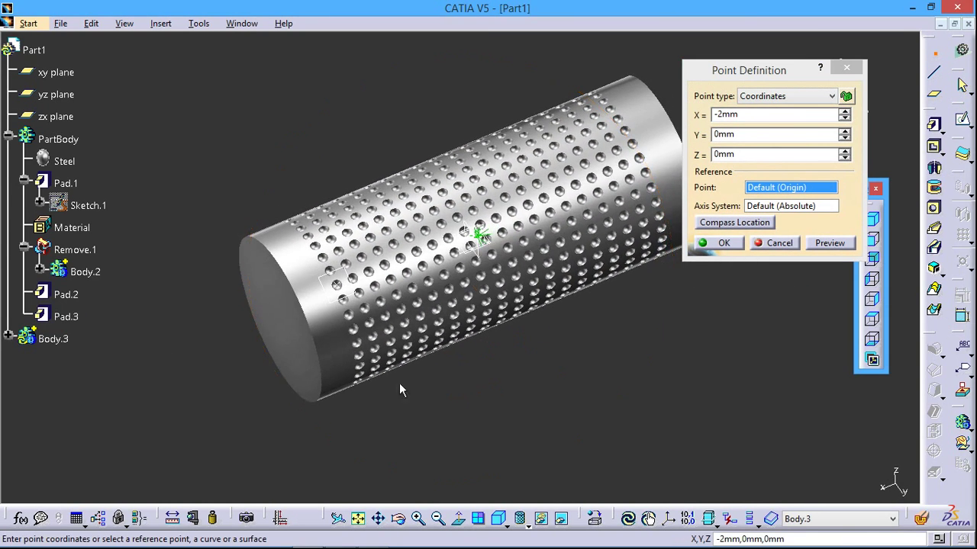
left_click(319, 403)
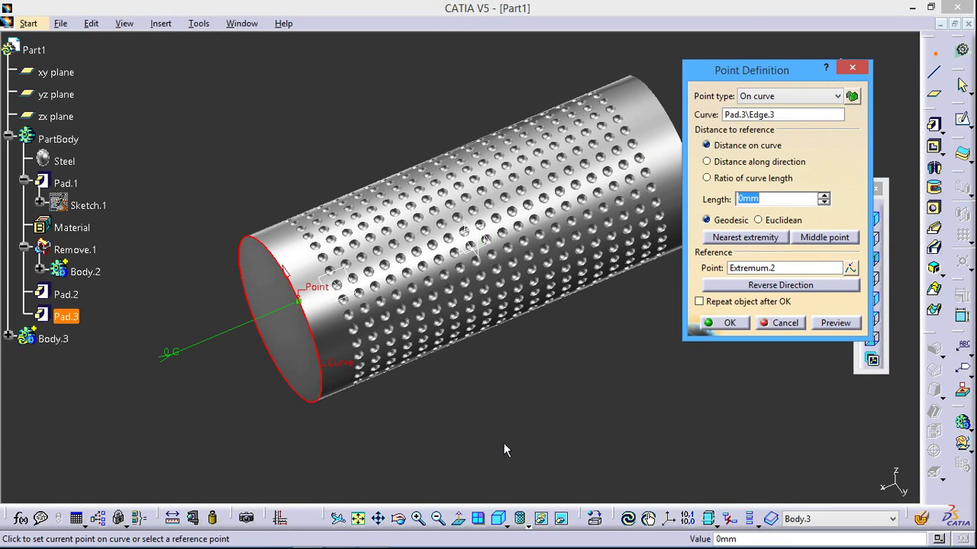
left_click(721, 322)
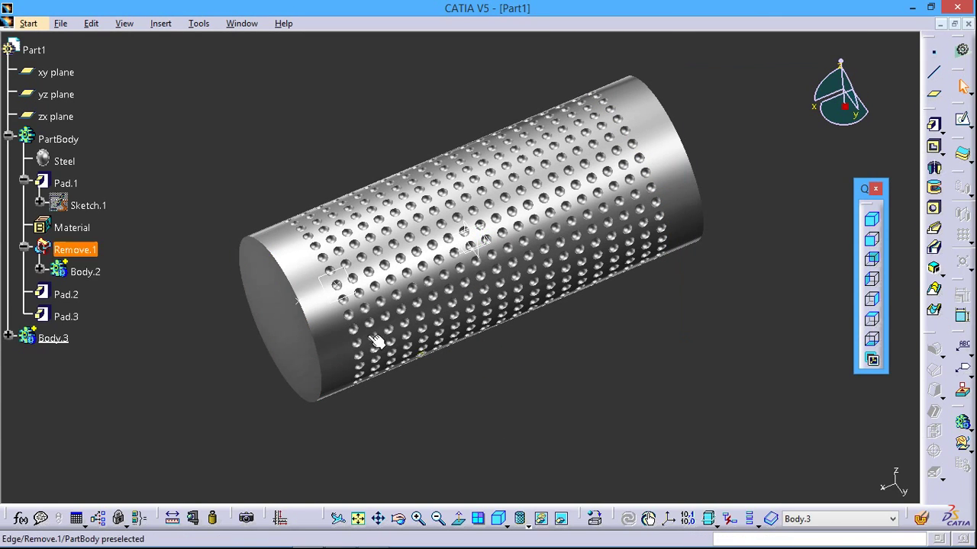
double_click(308, 308)
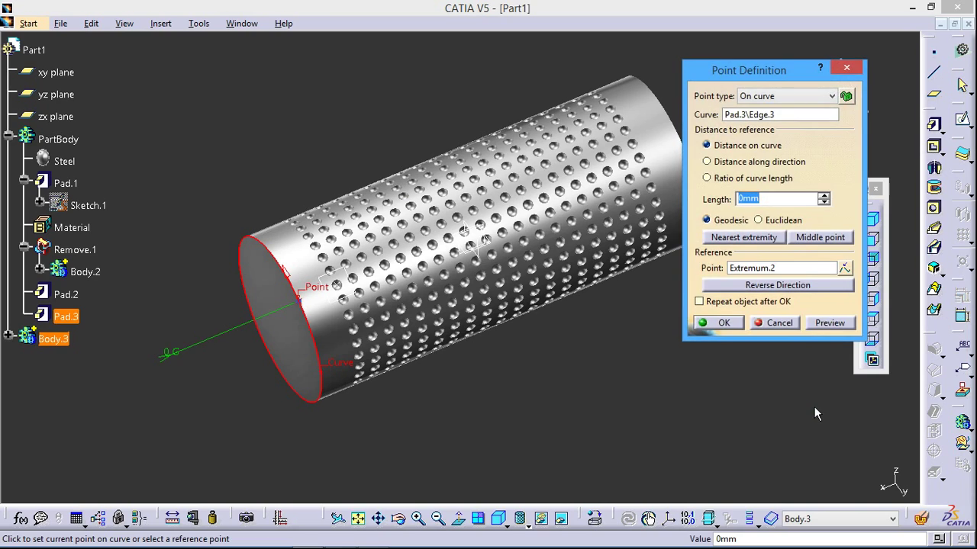
left_click(752, 96)
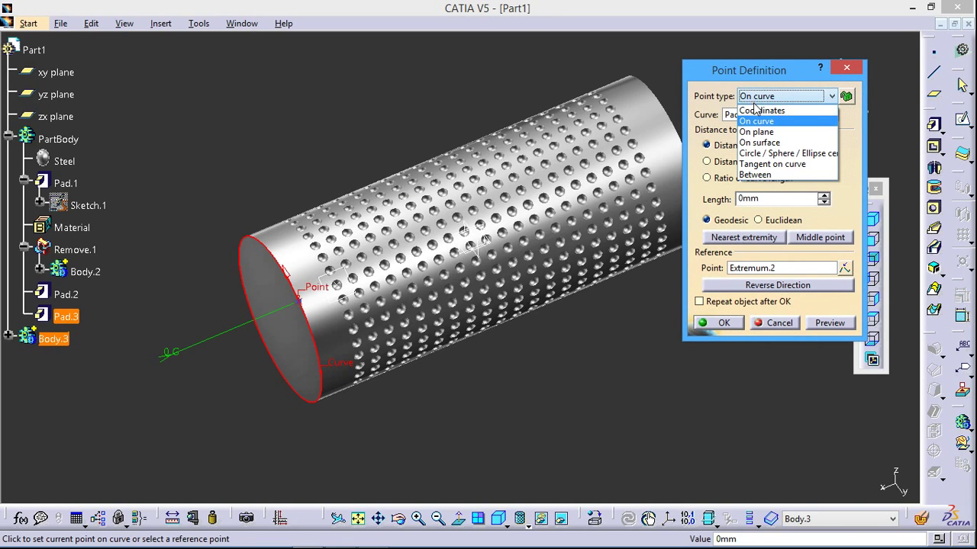
left_click(757, 111)
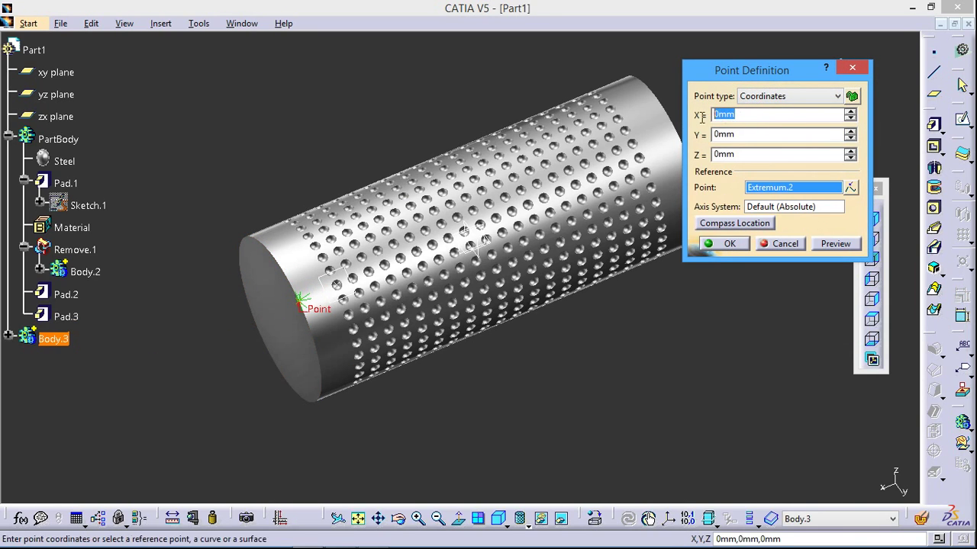
type("-")
type("5")
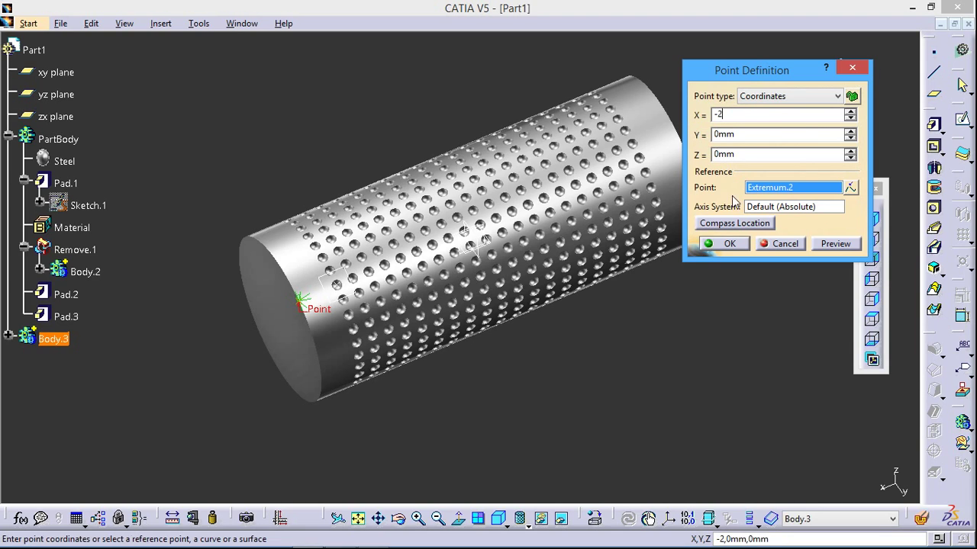
left_click(721, 243)
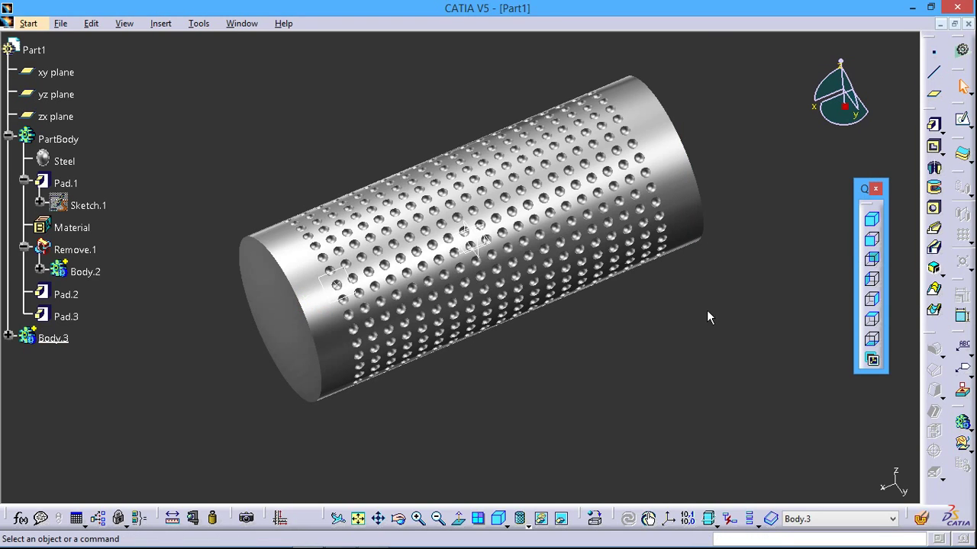
- Create another point on the end edge and redefine it by coordinates at X = -10
left_click(933, 52)
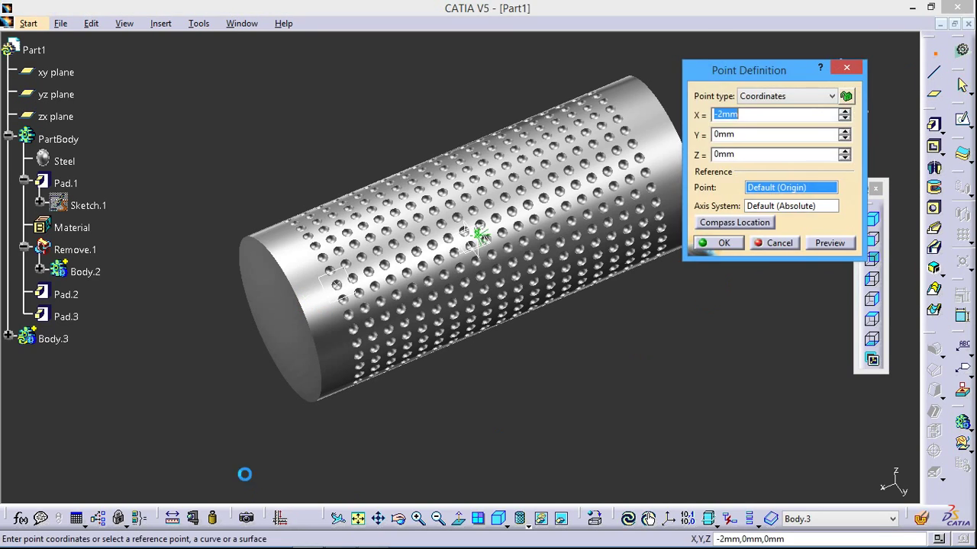
left_click(317, 402)
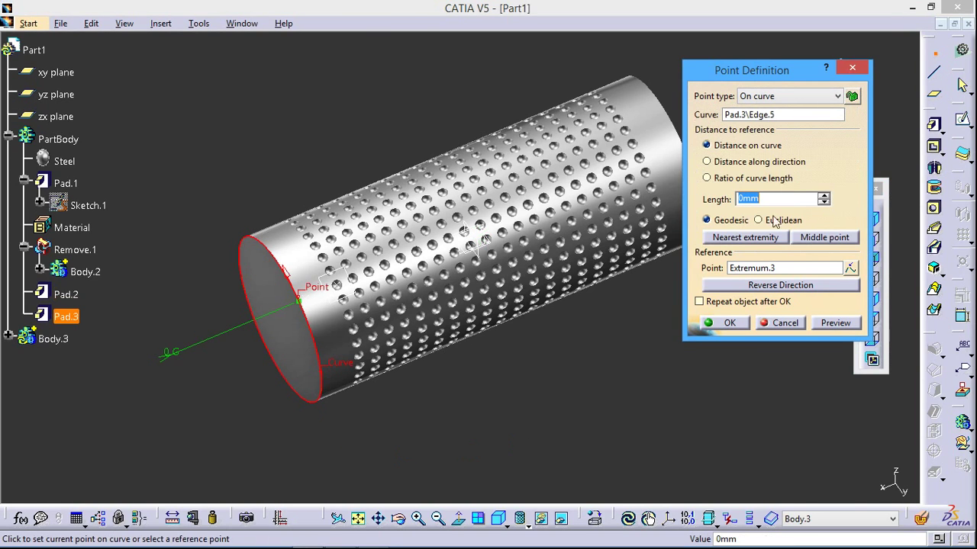
type("15")
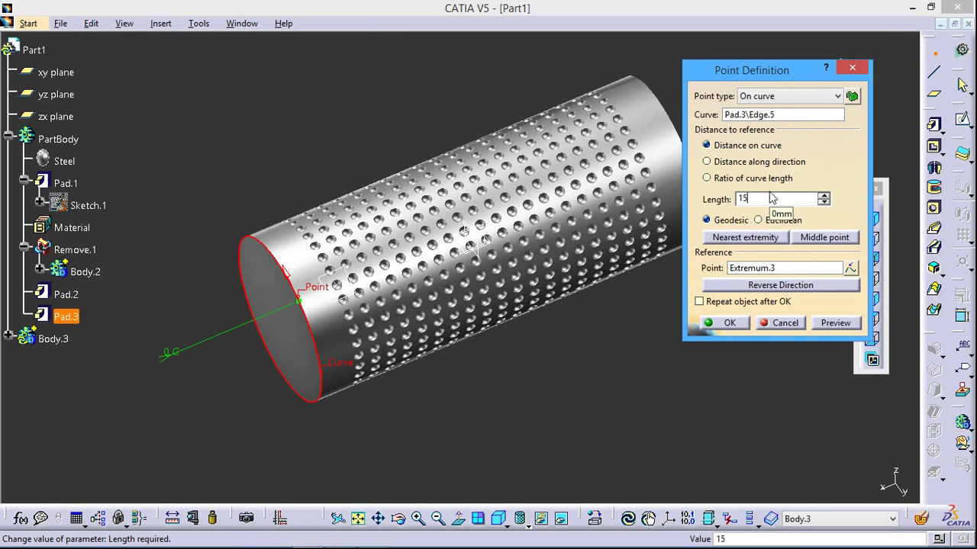
type("0")
left_click(731, 322)
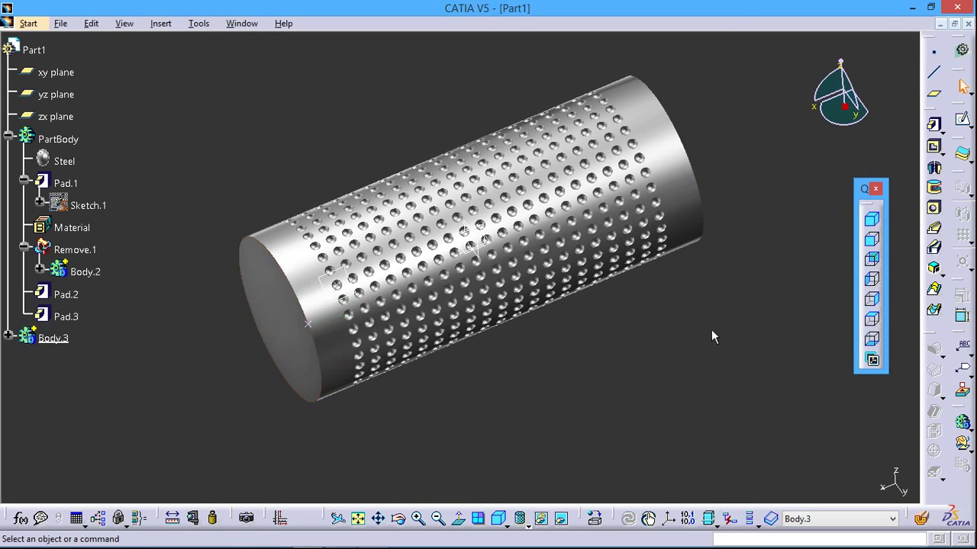
double_click(308, 323)
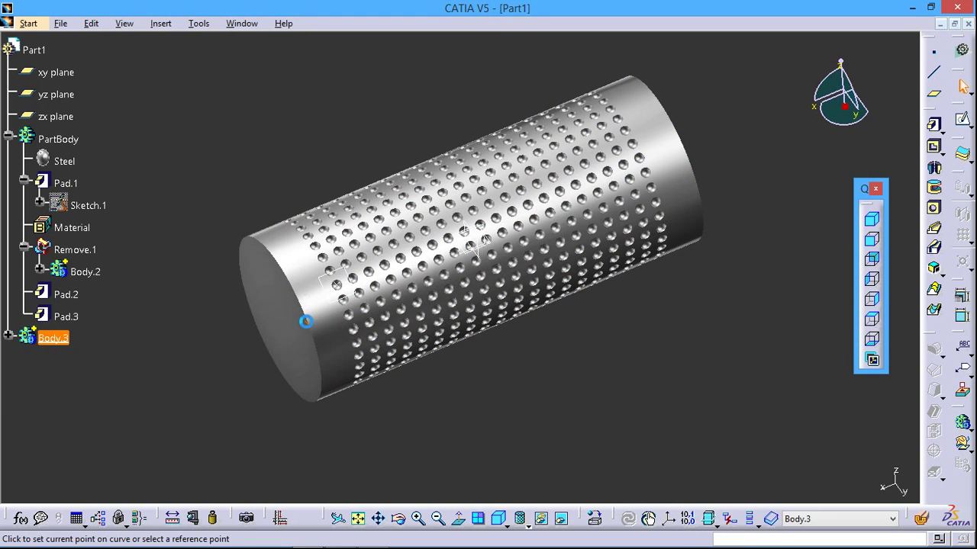
left_click(776, 96)
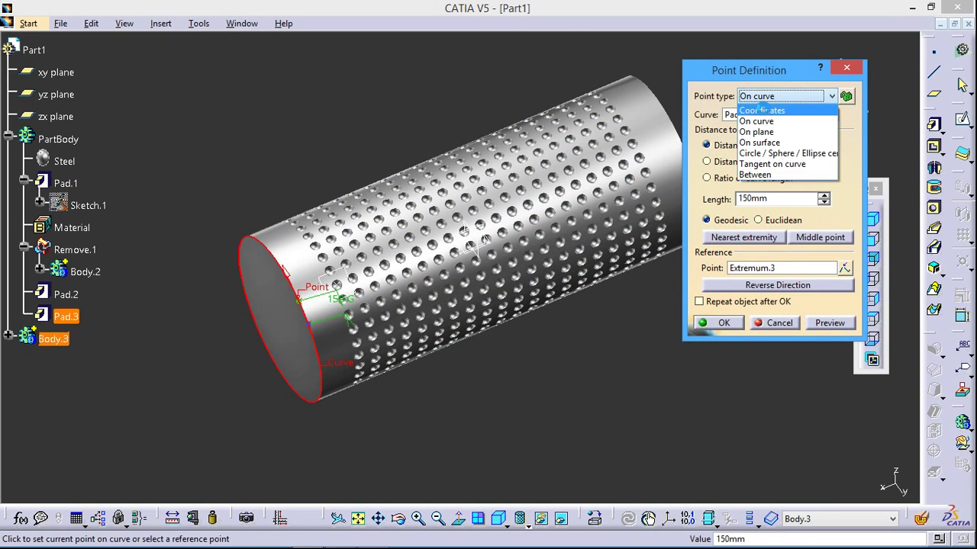
left_click(763, 107)
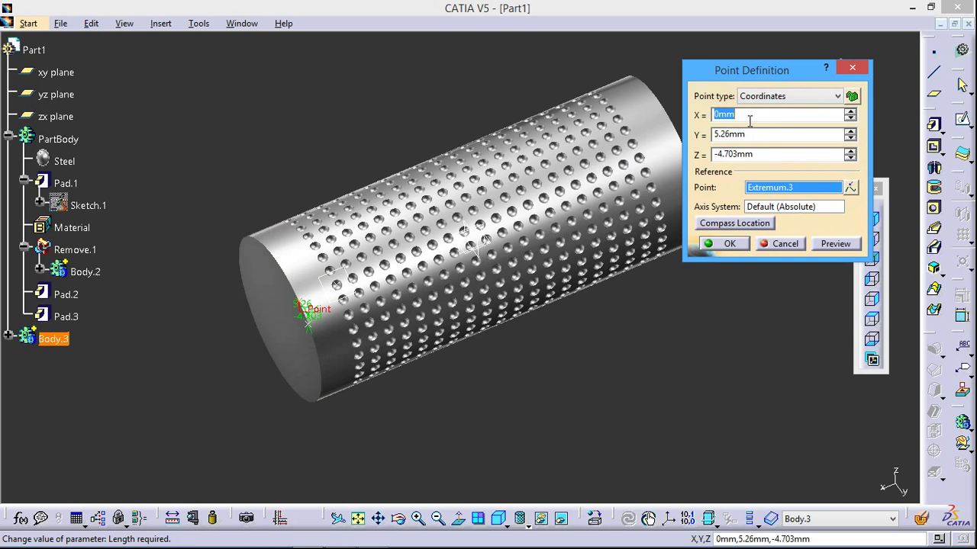
type("-10")
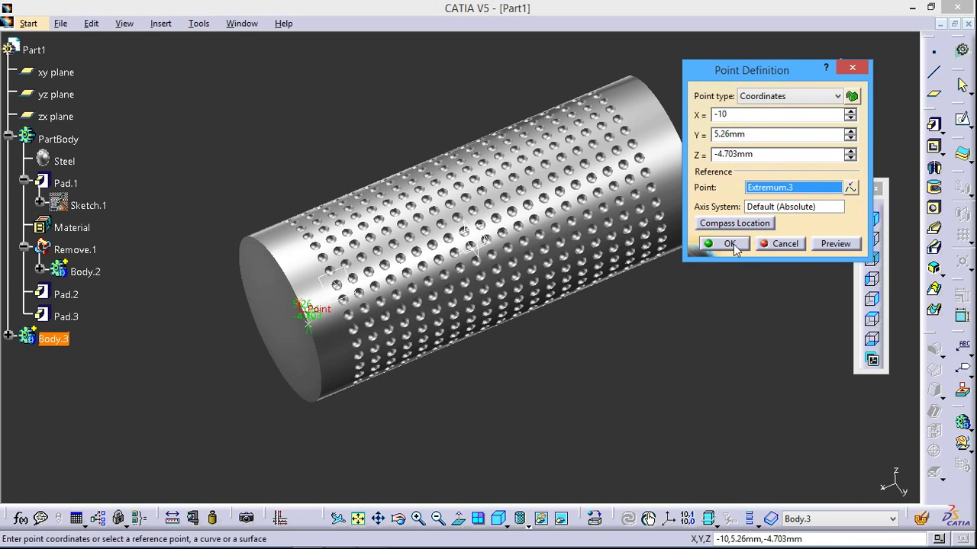
left_click(734, 245)
middle_click_drag(497, 407, 544, 390)
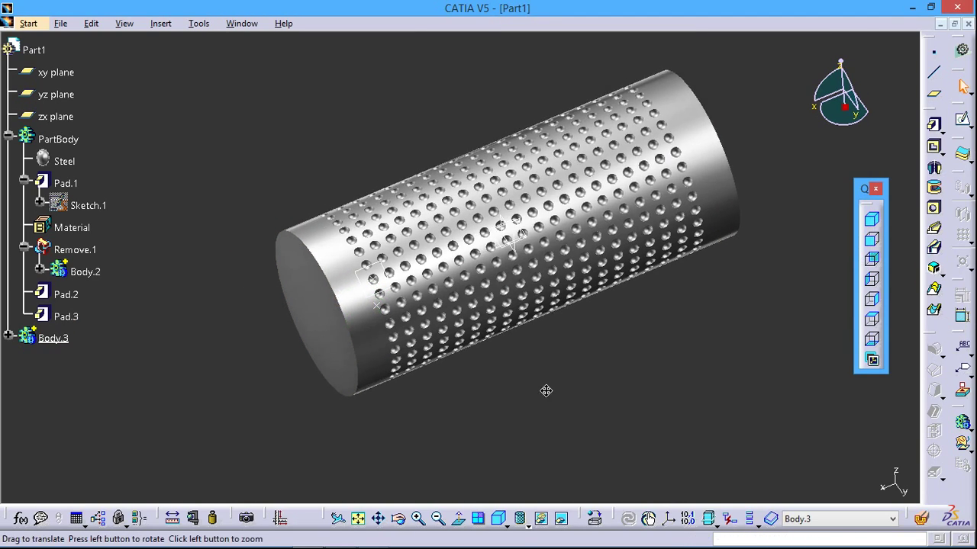
- Draw Line.1 from Point.3 to Point.2 supported on the cylinder face
left_click(932, 71)
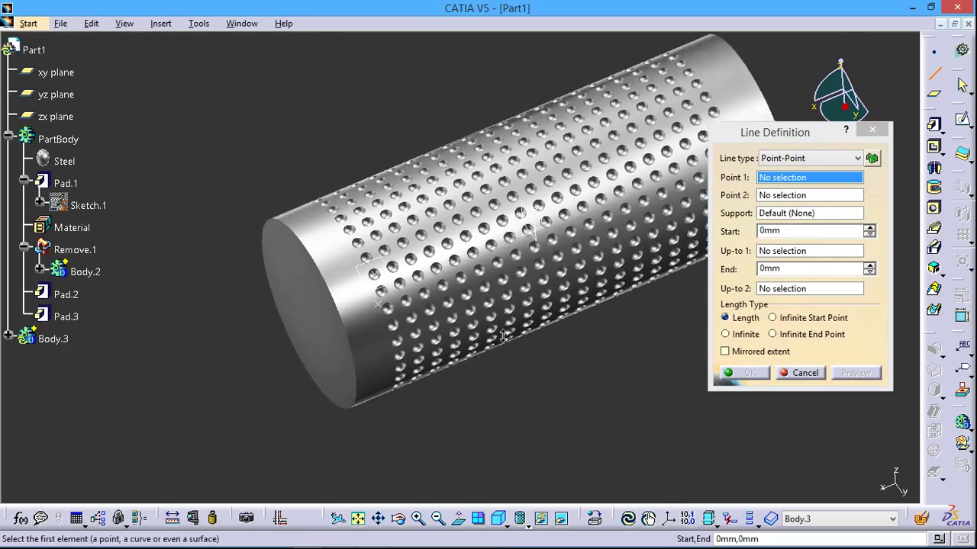
middle_click_drag(455, 391, 289, 353, "ctrl")
left_click(289, 352)
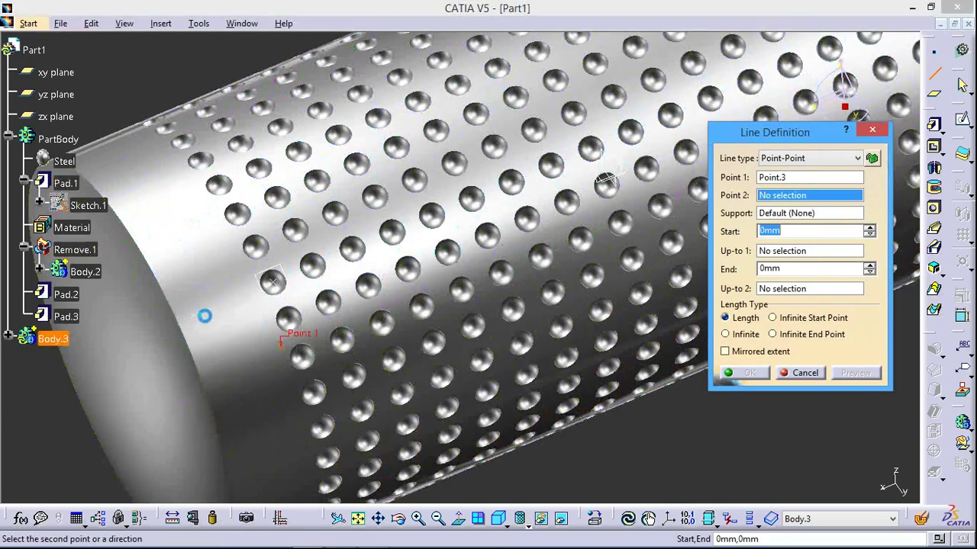
left_click(197, 316)
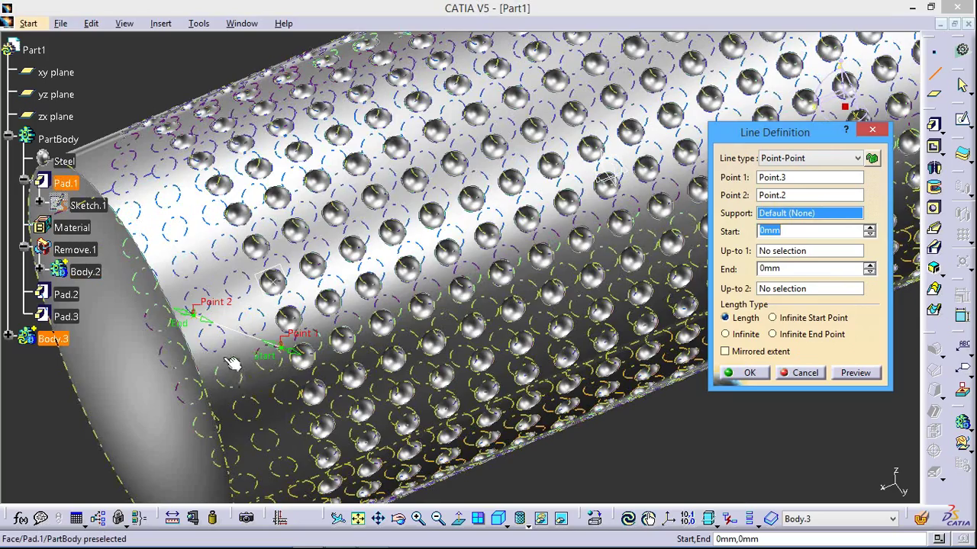
left_click(237, 376)
left_click(751, 379)
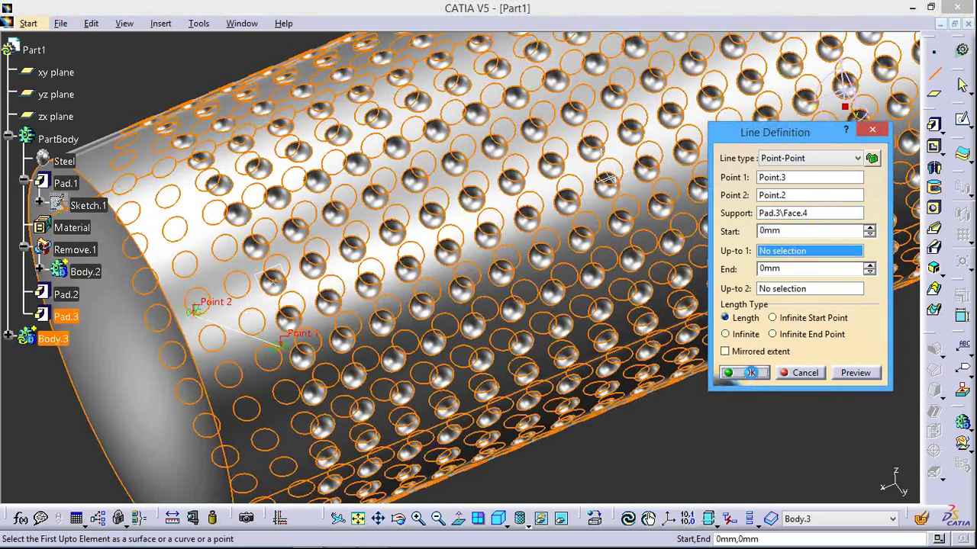
mouse_move(740, 394)
middle_mouse_down("ctrl")
mouse_move(692, 434)
mouse_move(667, 419)
middle_mouse_up("ctrl")
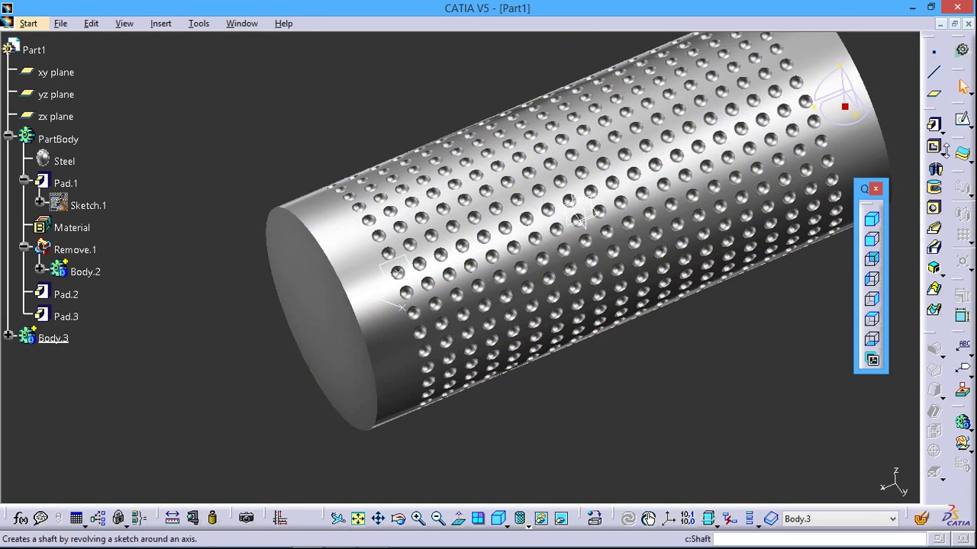
- Create Plane.2 normal to Line.1 at Point.2 and select it
left_click(933, 93)
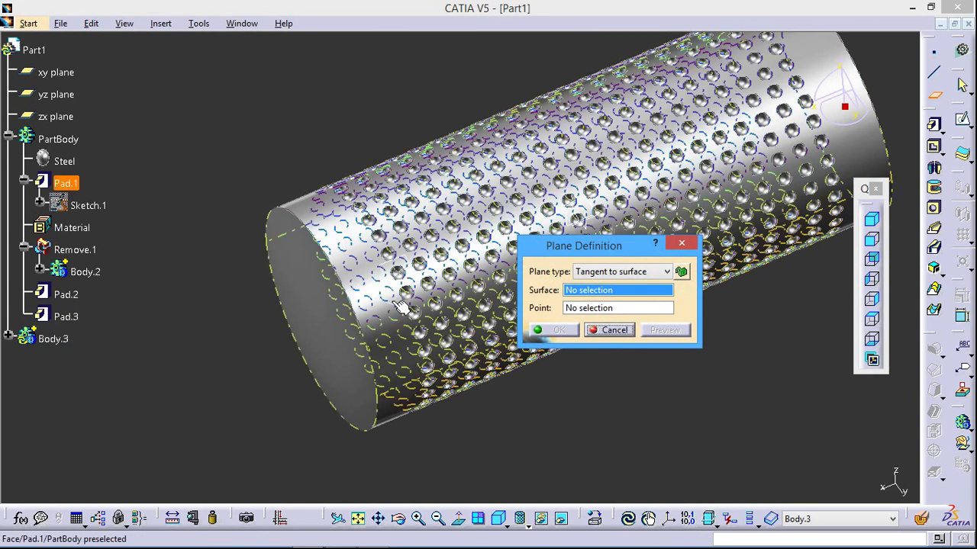
left_click(386, 305)
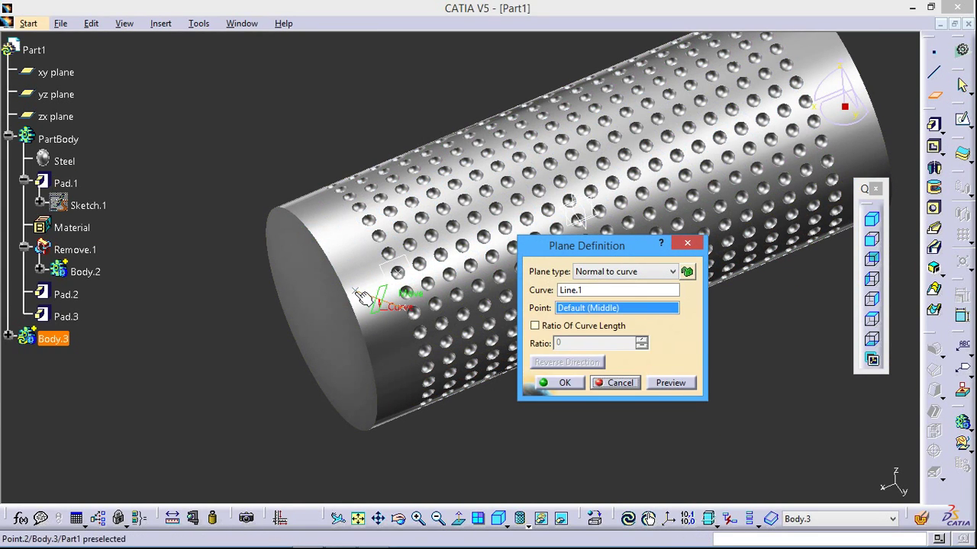
left_click(355, 290)
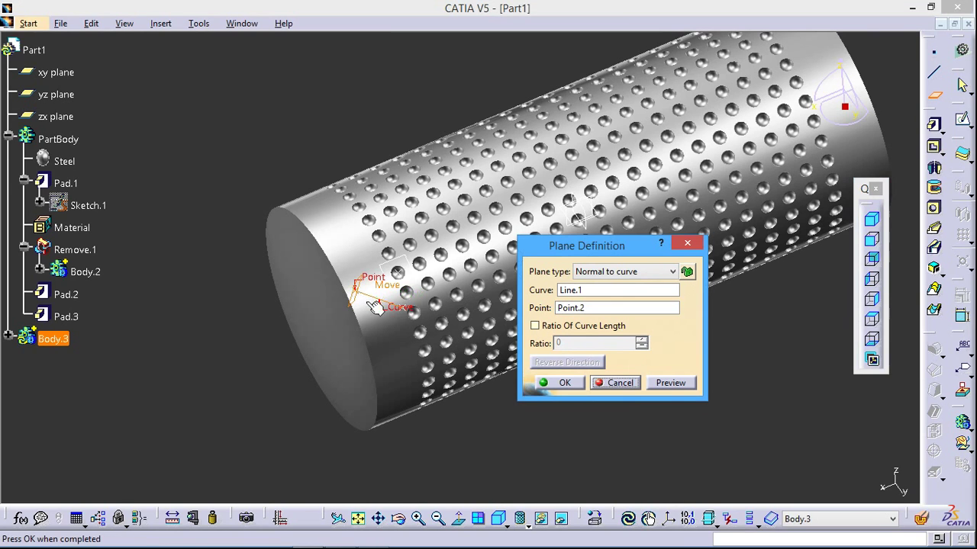
left_click(569, 383)
middle_click_drag(249, 370, 388, 407)
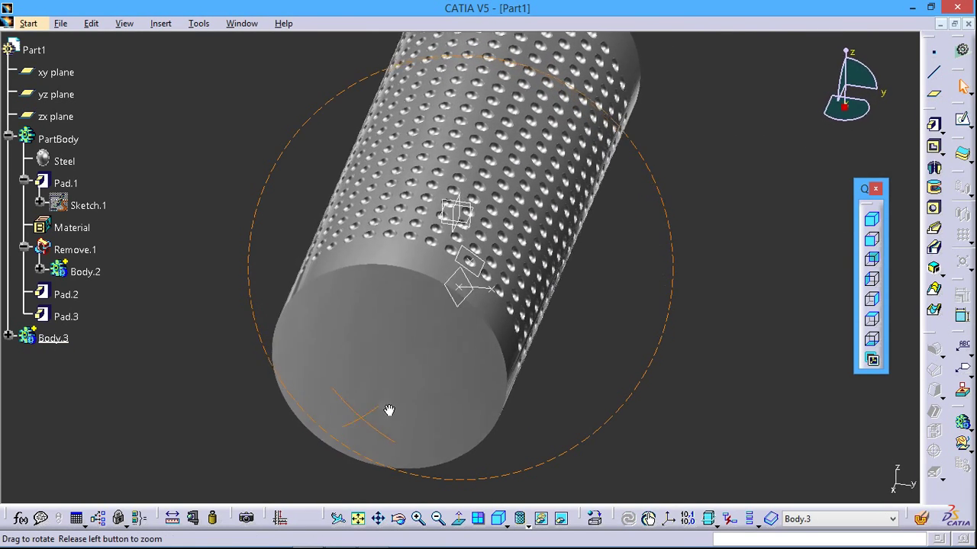
left_click(476, 296)
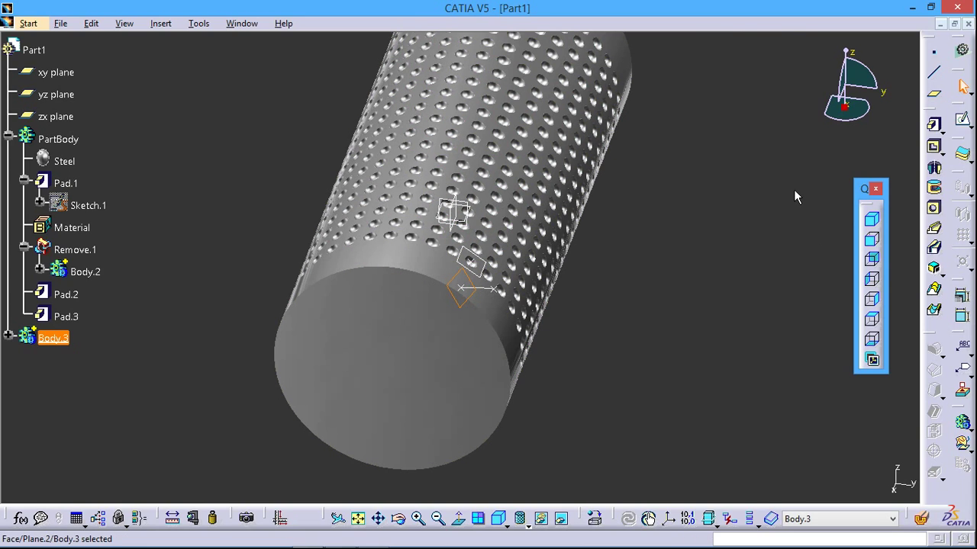
- Sketch a circle on Plane.2 and dimension its diameter to 2 mm
left_click(961, 119)
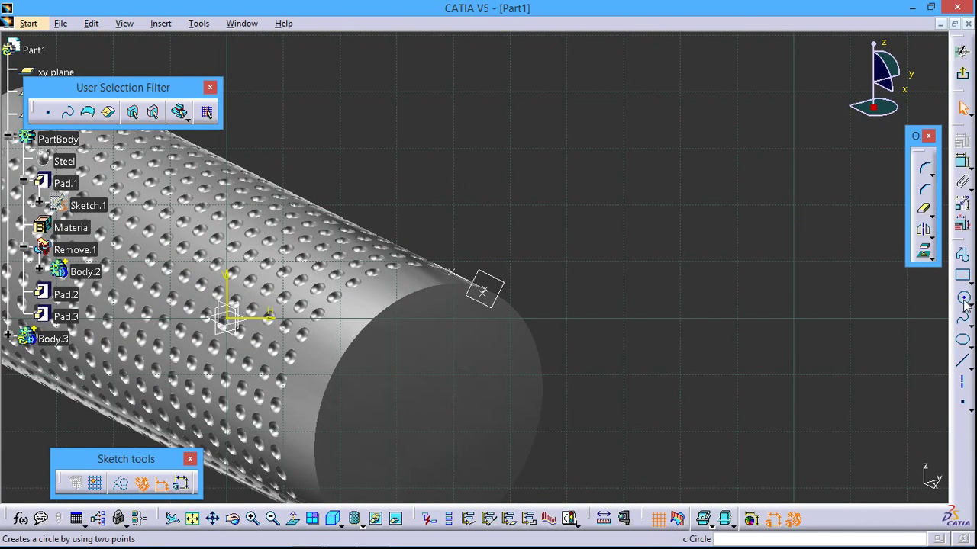
left_click(963, 301)
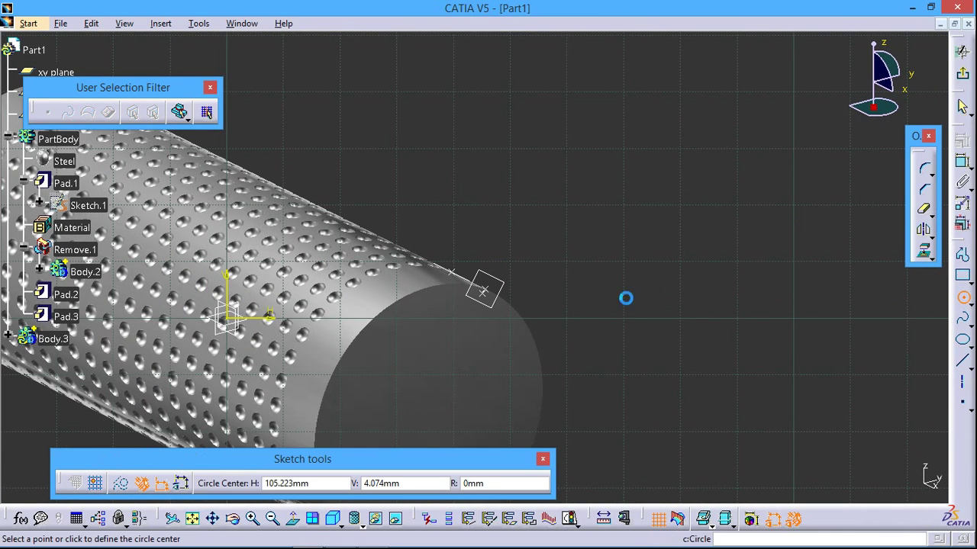
left_click(609, 288)
left_click(629, 296)
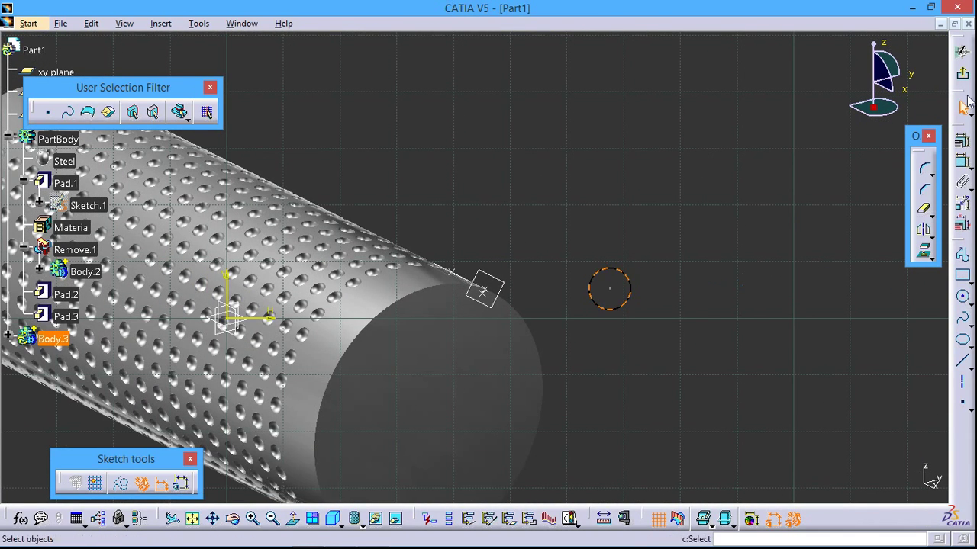
left_click(962, 162)
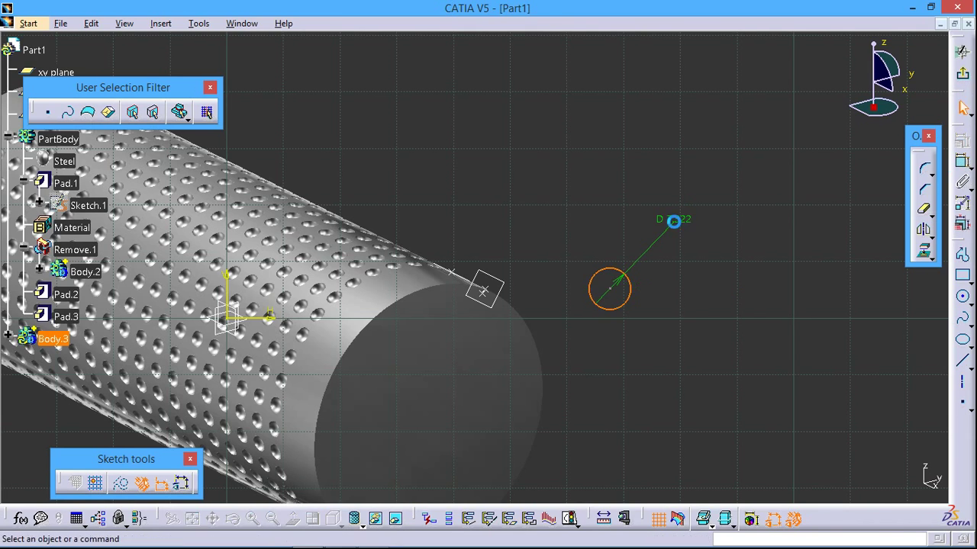
double_click(677, 218)
type("2")
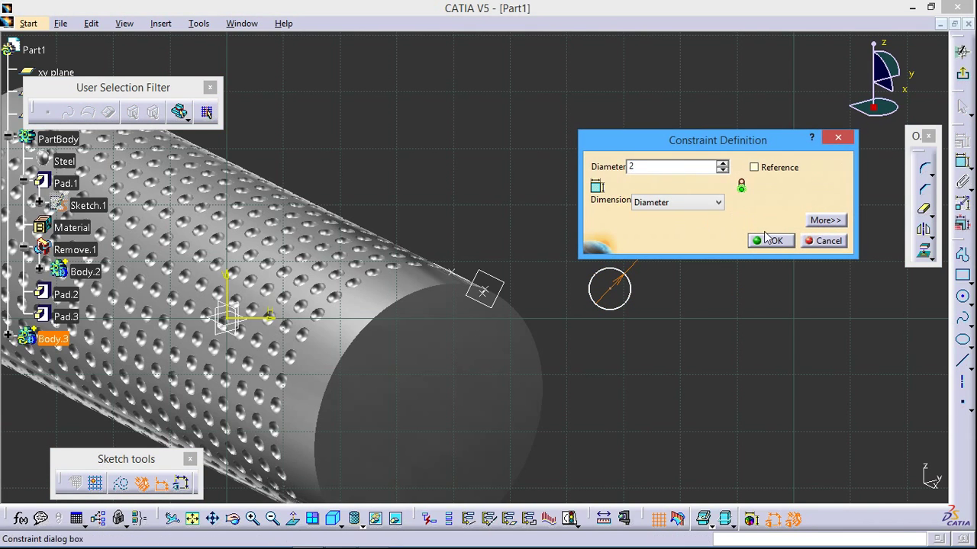
left_click(771, 241)
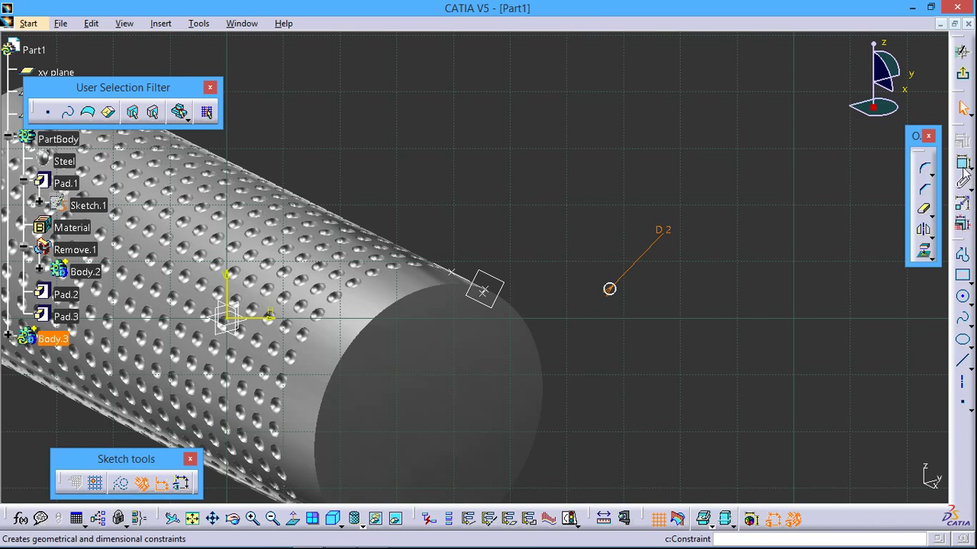
- Constrain the circle's centre to coincide with the end point of Line.1
left_click(962, 161)
left_click(610, 289)
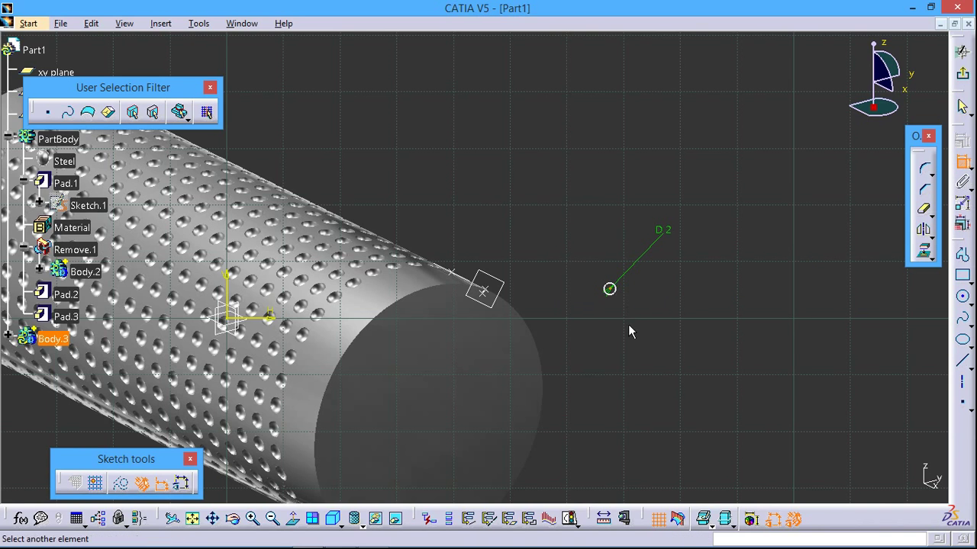
mouse_move(504, 298)
middle_mouse_down()
mouse_move(476, 338)
mouse_move(485, 289)
middle_mouse_up()
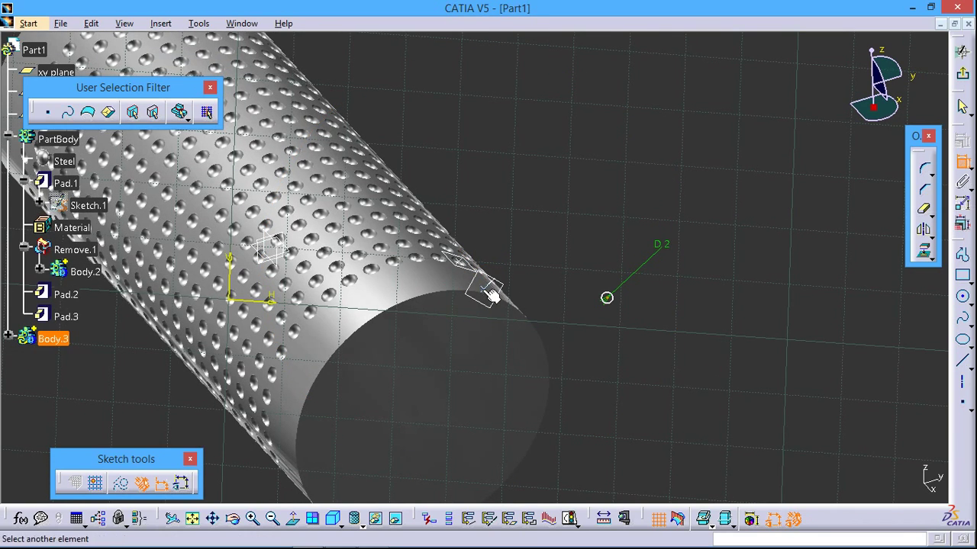
left_click(488, 293)
right_click(731, 359)
left_click(769, 466)
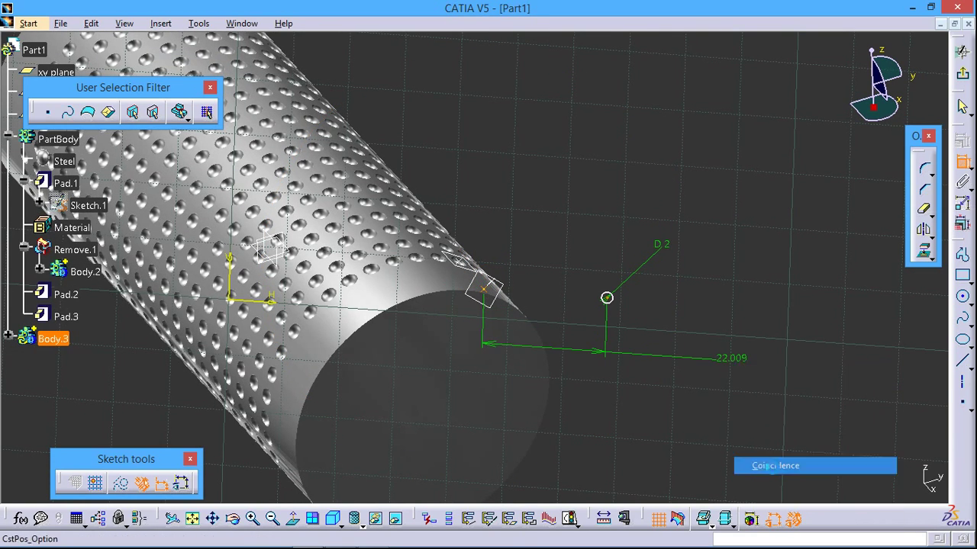
- Exit the sketch and sweep Sketch.3 along Line.1 as a rib
left_click(962, 73)
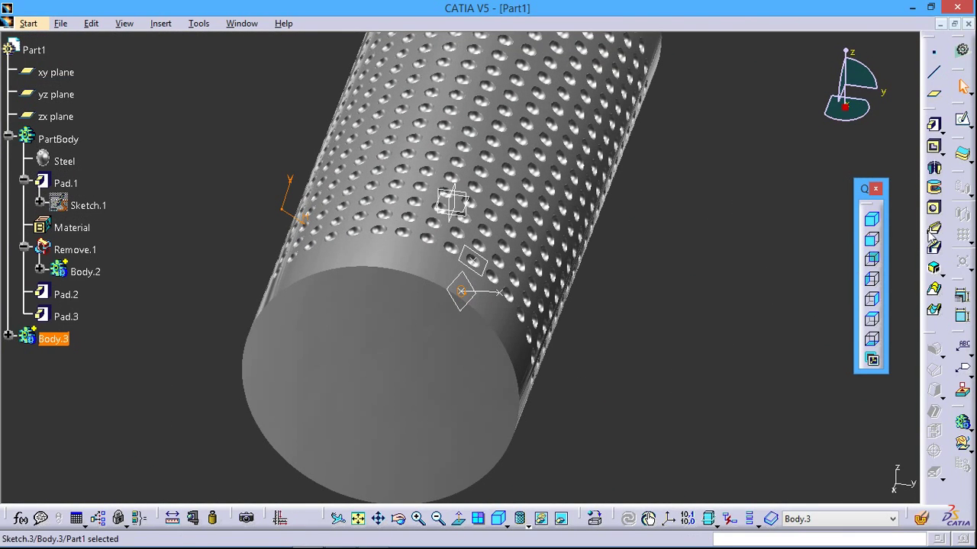
left_click(933, 227)
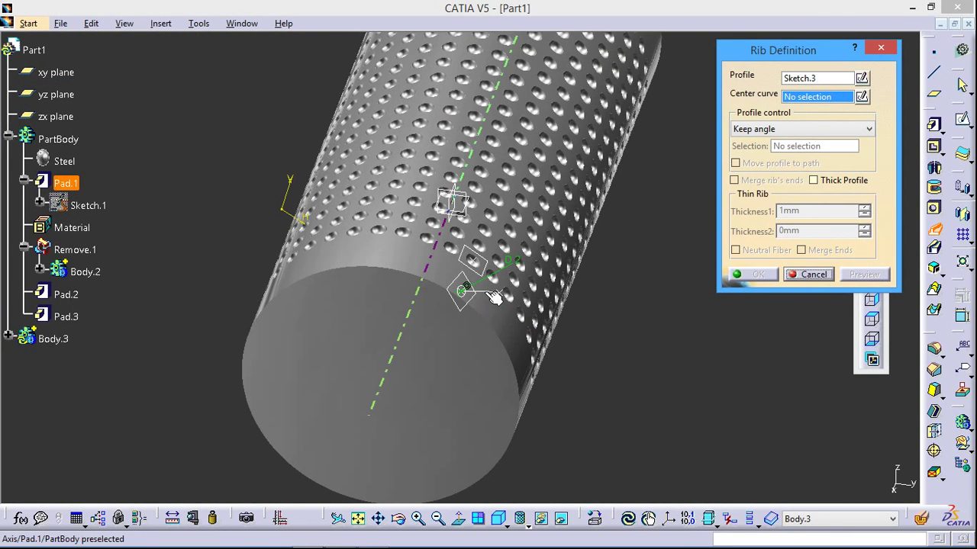
left_click(492, 292)
left_click(737, 276)
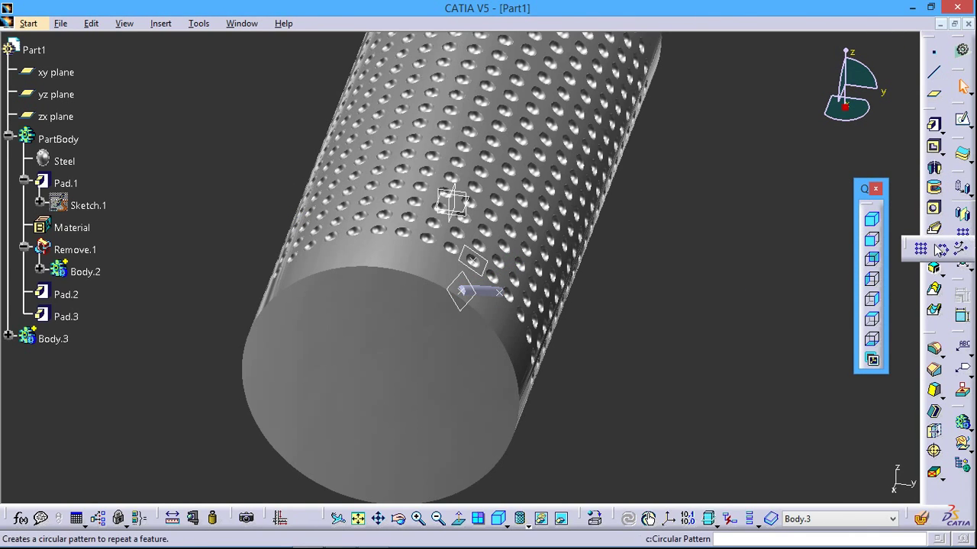
- Circular-pattern the rib as a complete crown of 45 instances about the X axis
left_click(938, 246)
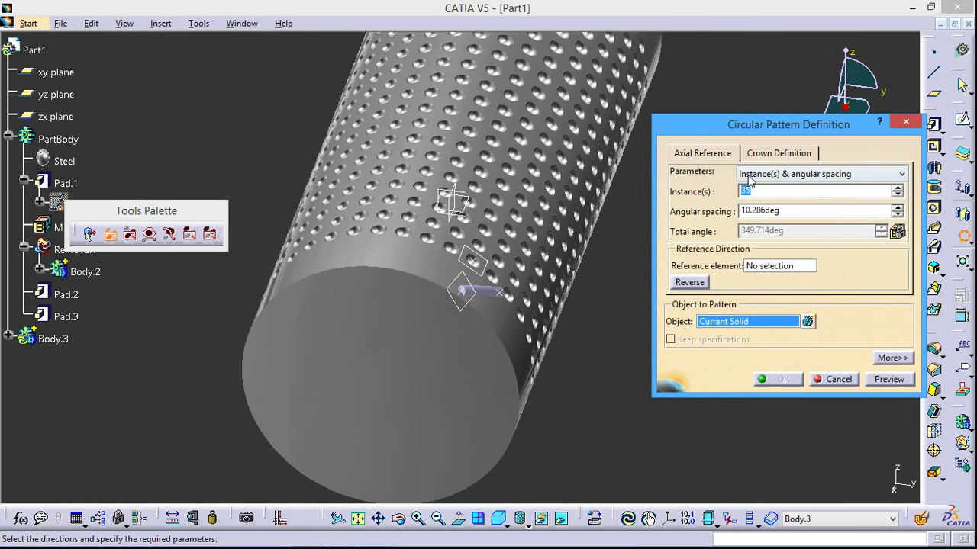
left_click(752, 176)
left_click(769, 218)
right_click(766, 267)
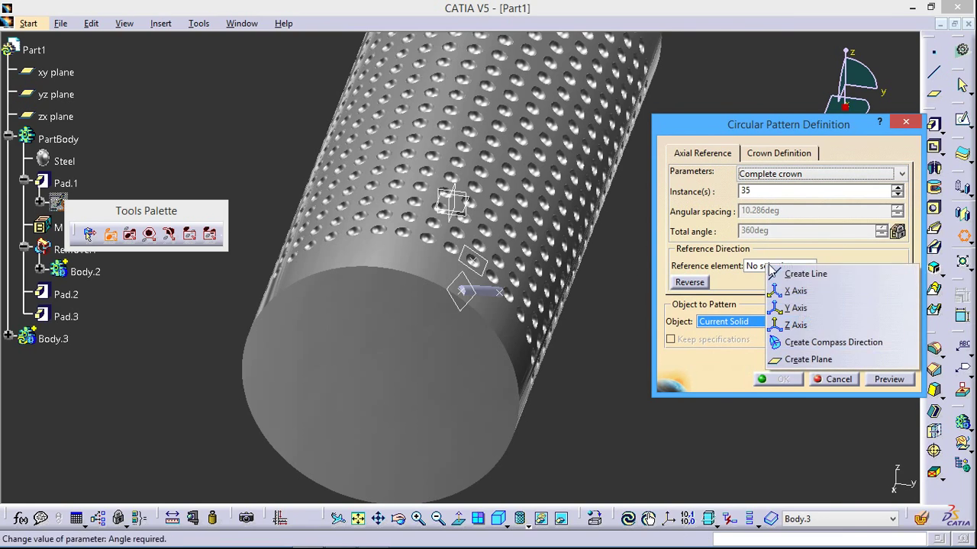
left_click(801, 292)
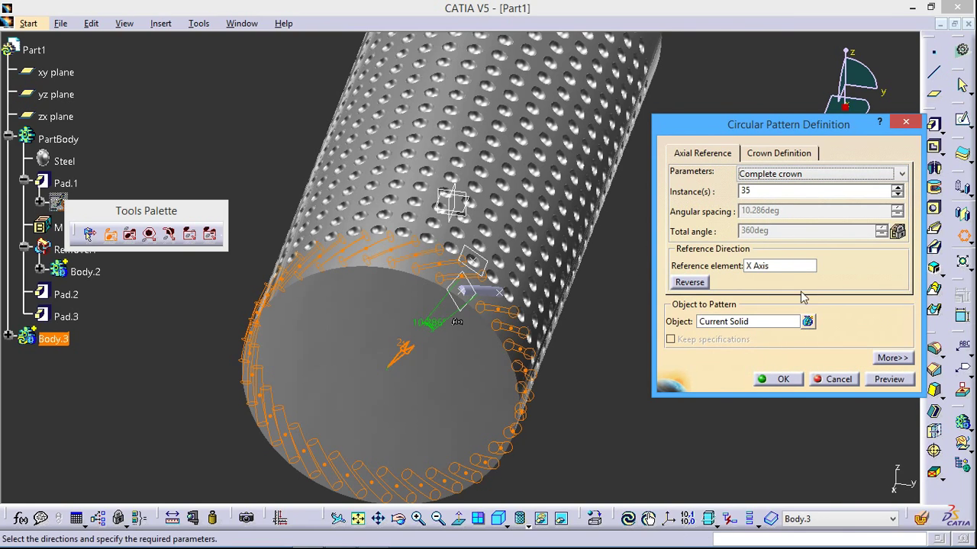
left_click(882, 383)
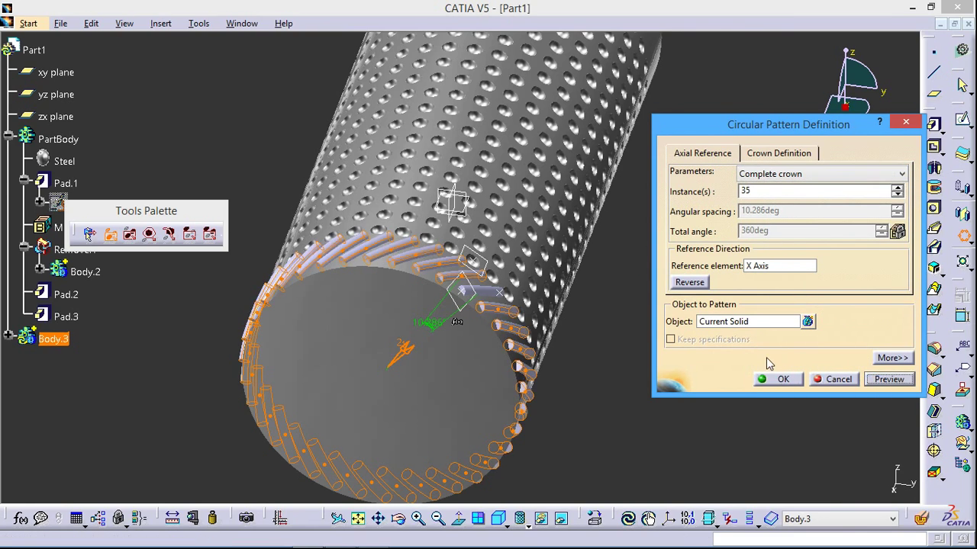
double_click(745, 192)
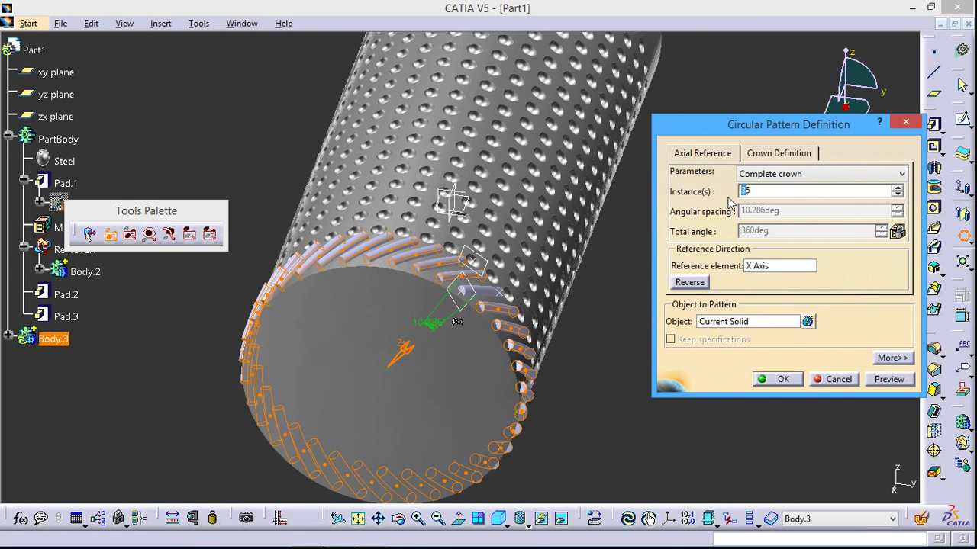
type("45")
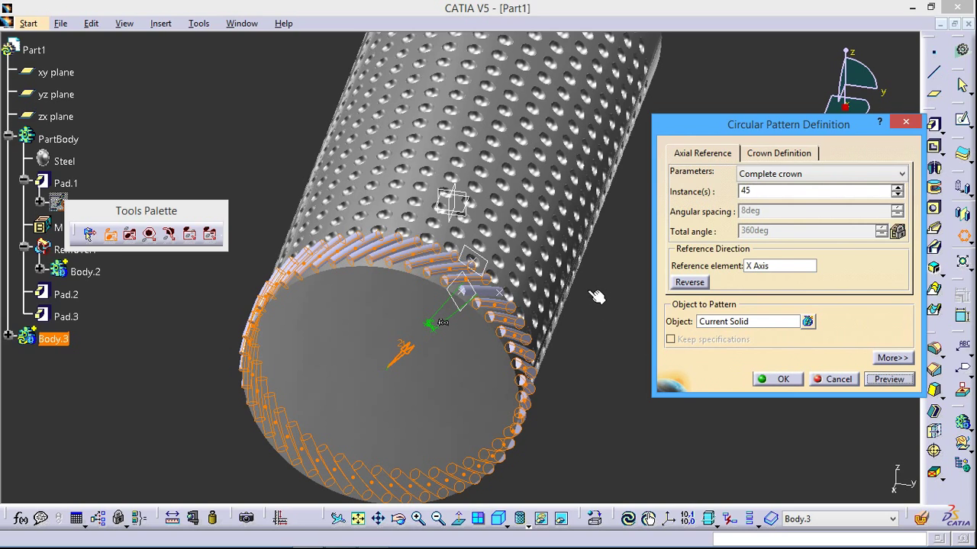
middle_click_drag(596, 297, 848, 403)
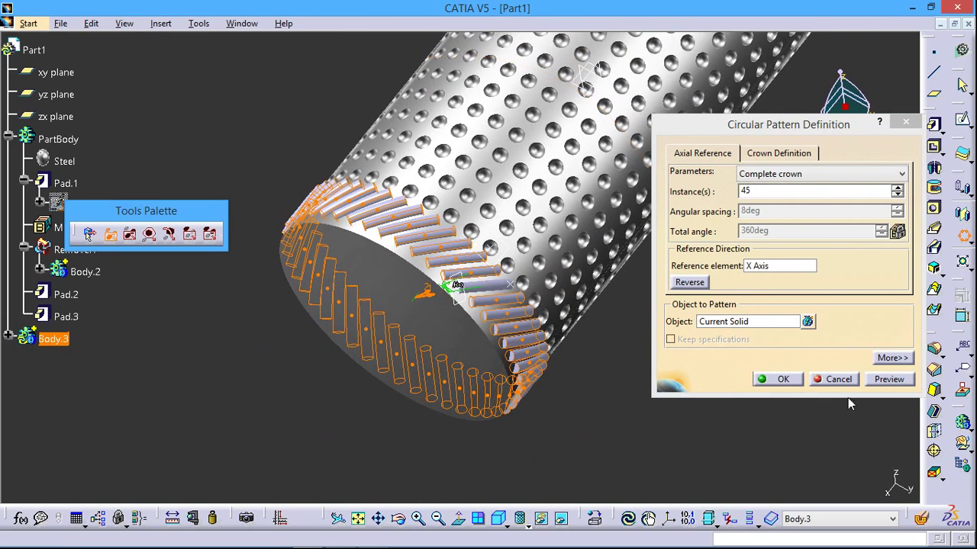
left_click(891, 381)
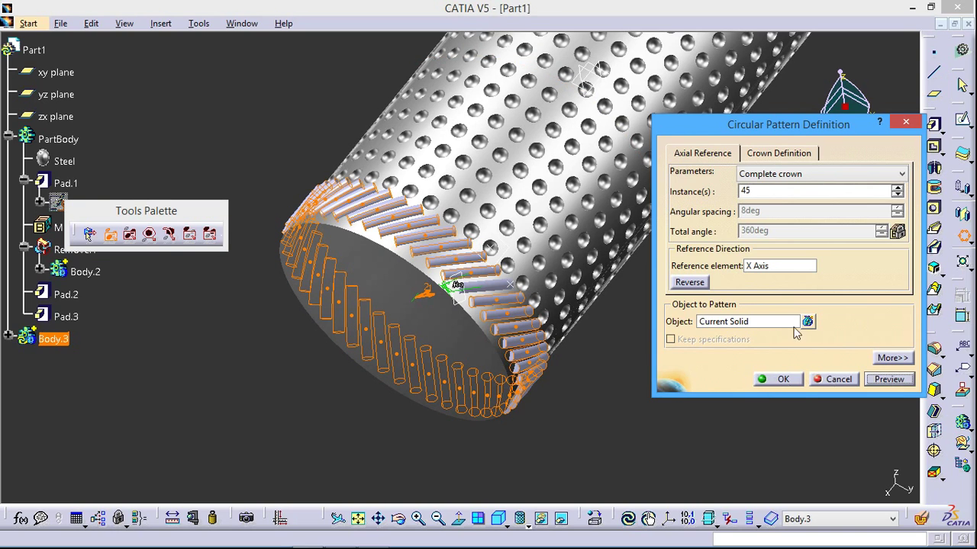
left_click(775, 381)
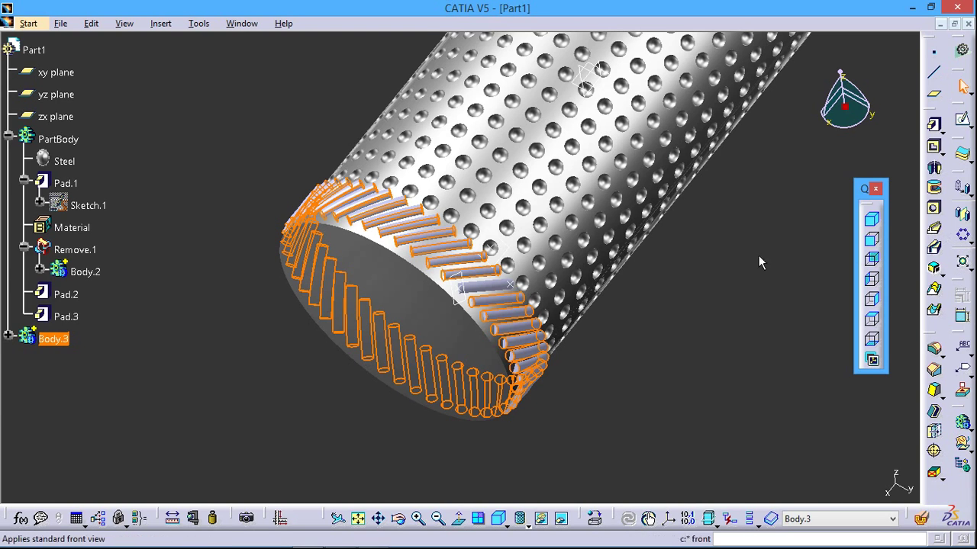
middle_click_drag(737, 281, 646, 365)
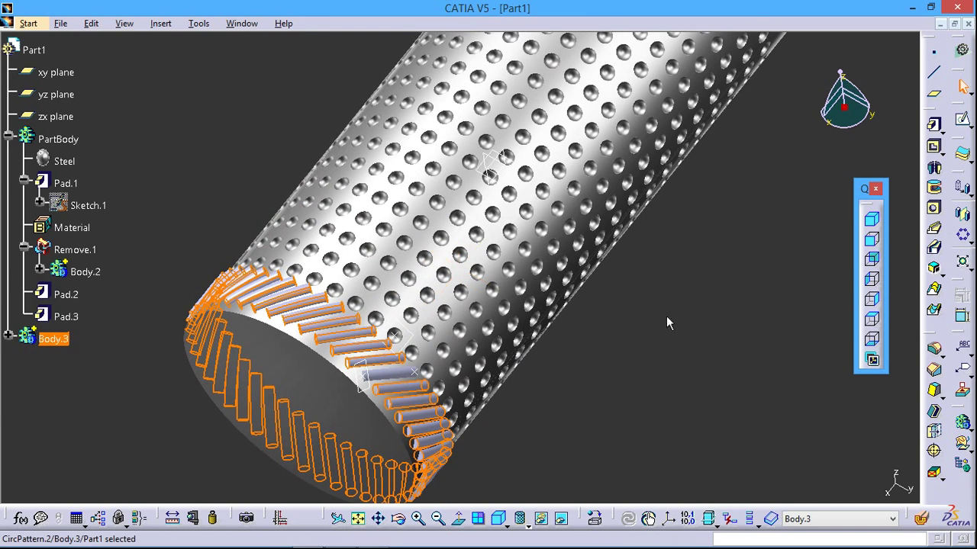
- Mirror CircPattern.2 across the yz plane to groove the opposite cylinder end
left_click(962, 216)
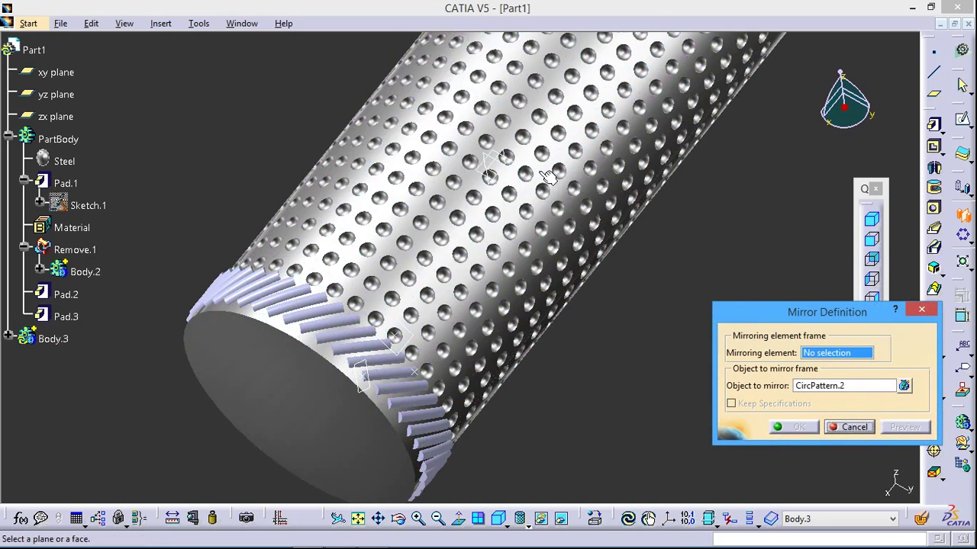
left_click(494, 161)
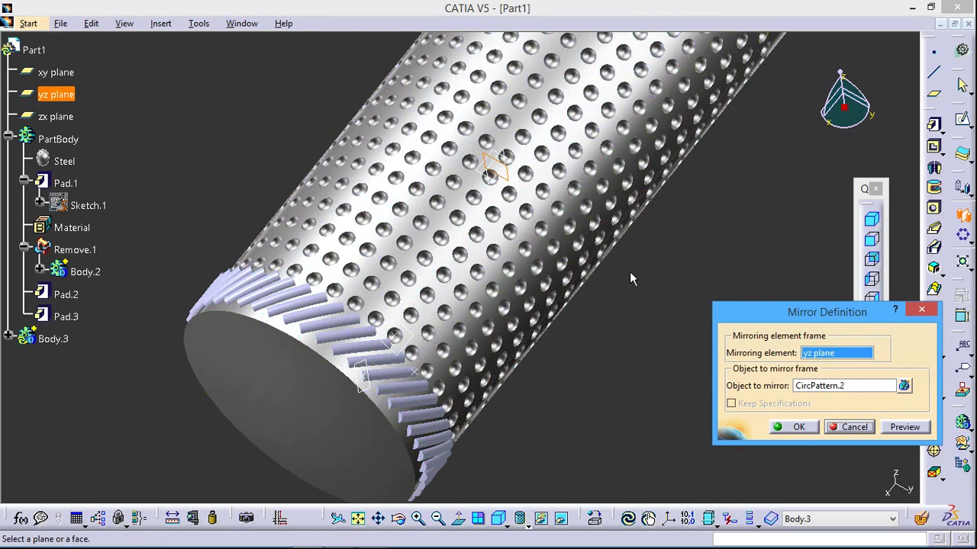
mouse_move(586, 316)
middle_mouse_down()
mouse_move(519, 370)
mouse_move(466, 450)
middle_mouse_up()
left_click(905, 427)
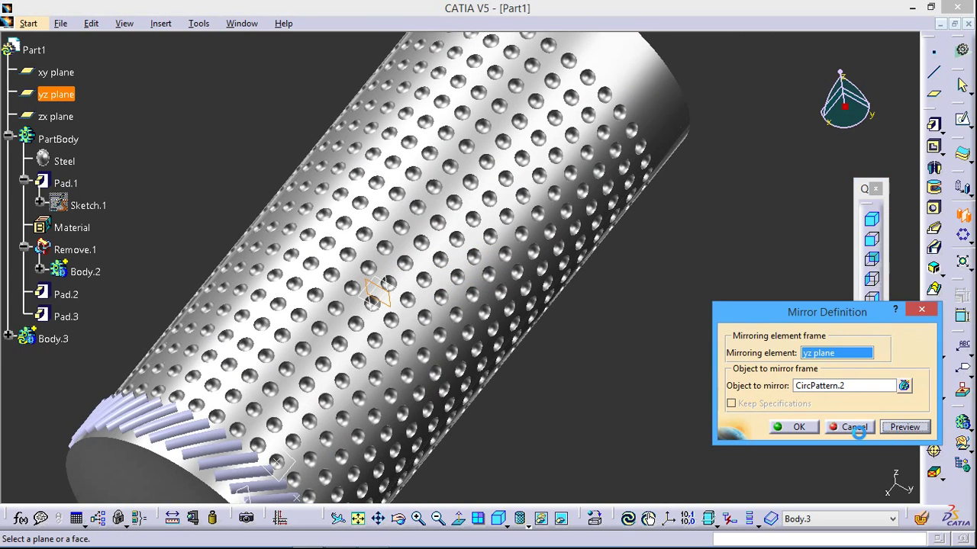
left_click(797, 427)
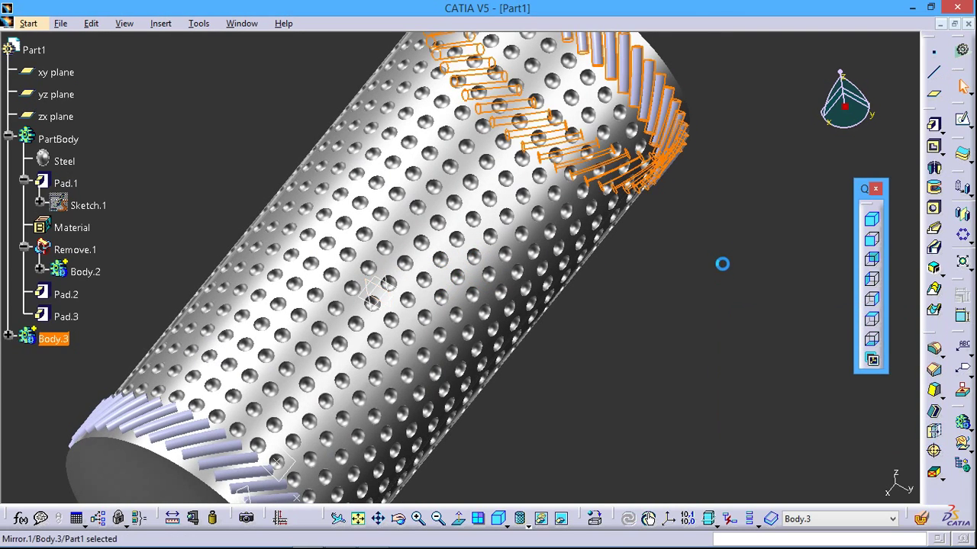
mouse_move(719, 262)
middle_mouse_down("ctrl")
mouse_move(704, 338)
mouse_move(680, 345)
middle_mouse_up("ctrl")
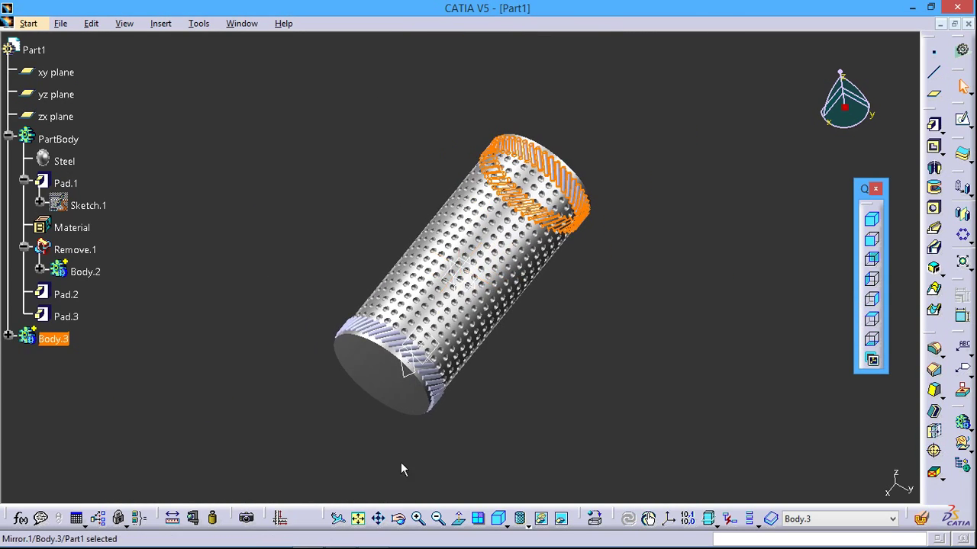
left_click(239, 233)
left_click(166, 25)
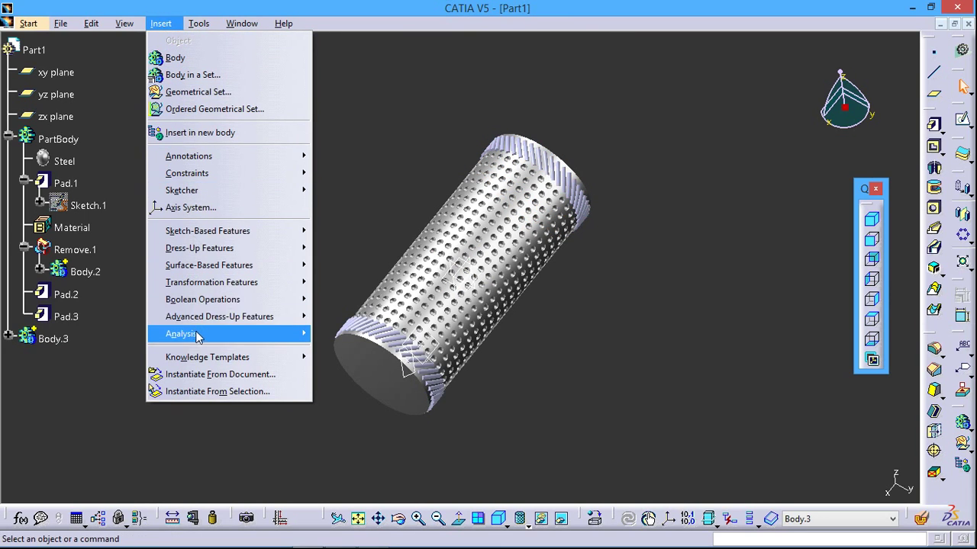
mouse_move(203, 299)
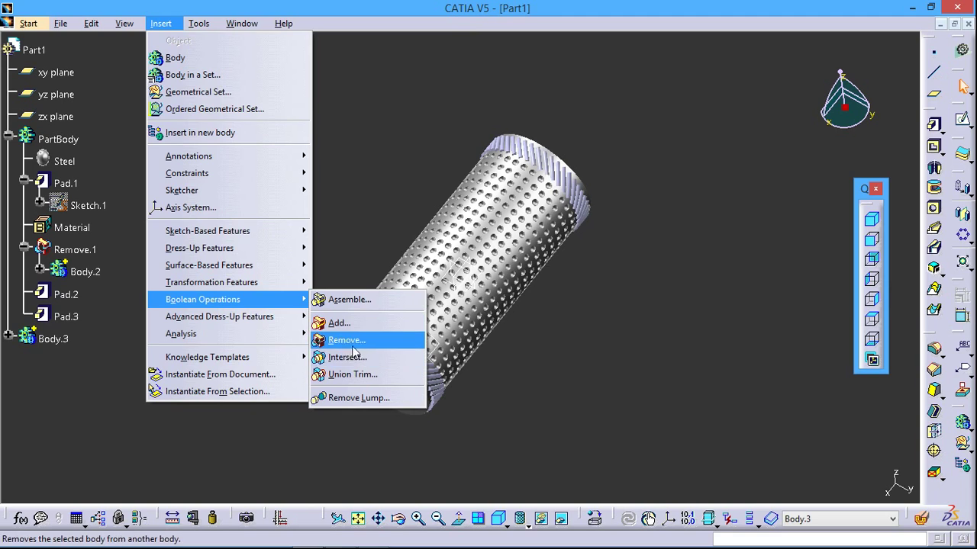
- Apply a Boolean Remove subtracting Body.3 from PartBody
left_click(349, 343)
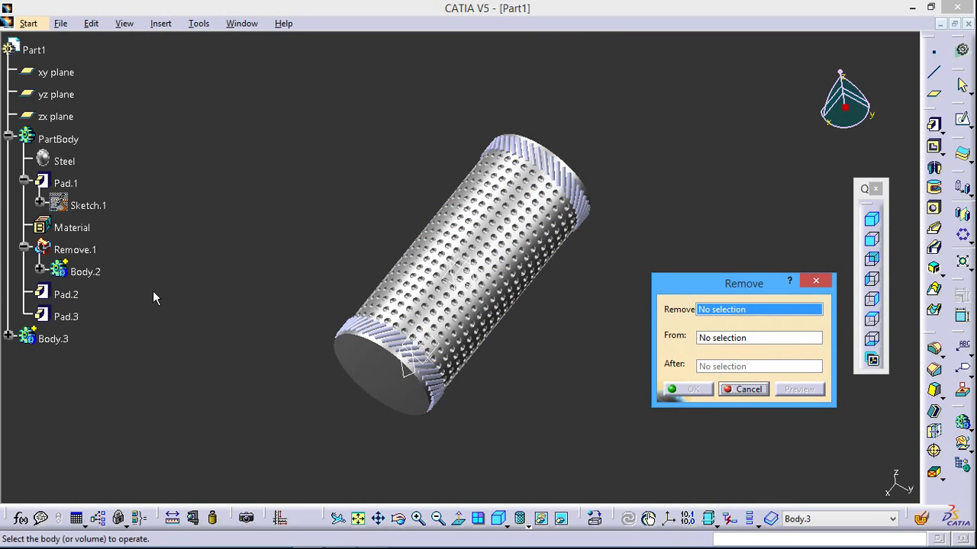
left_click(53, 339)
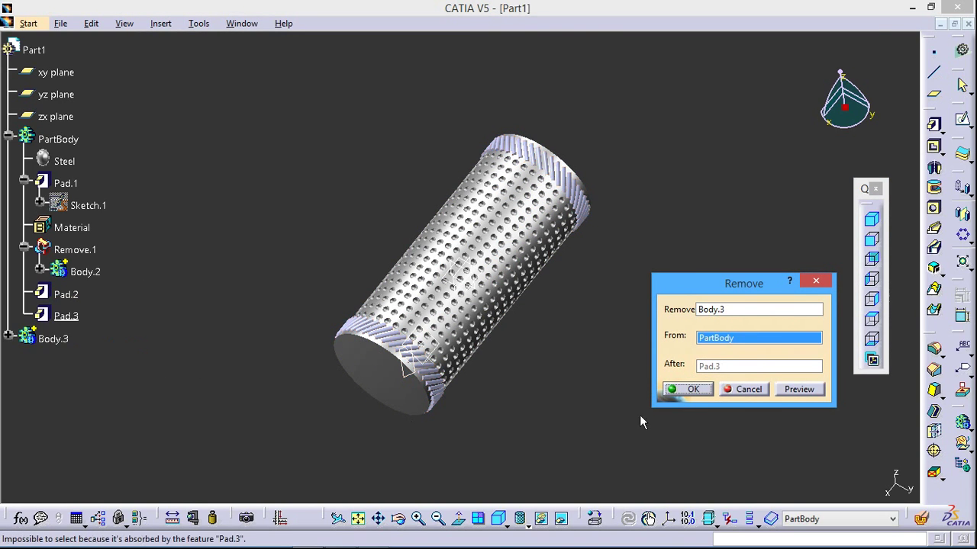
left_click(688, 389)
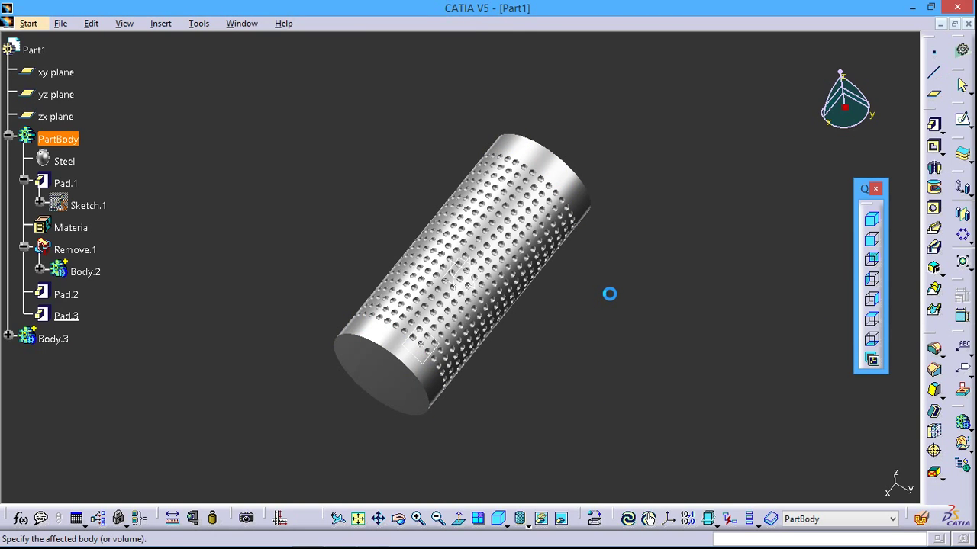
left_click(690, 389)
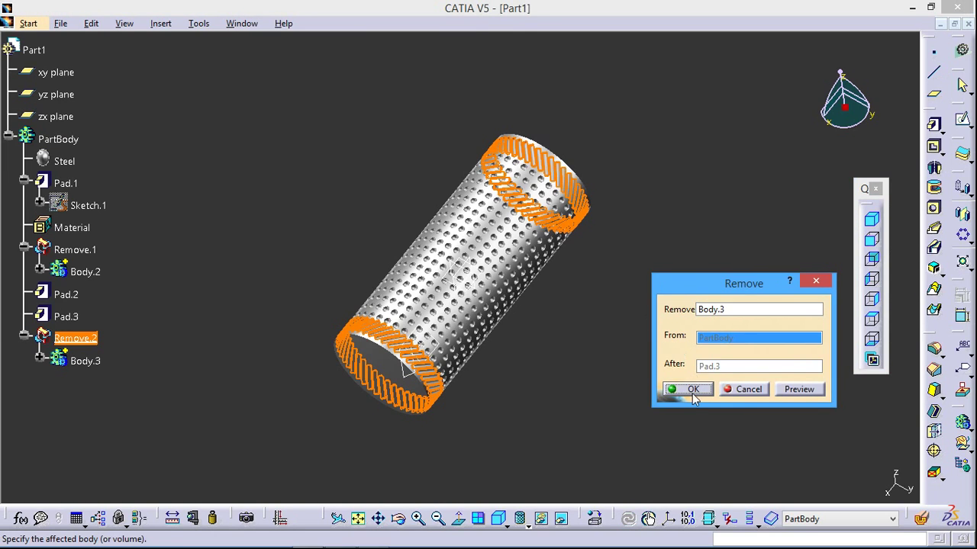
left_click(551, 368)
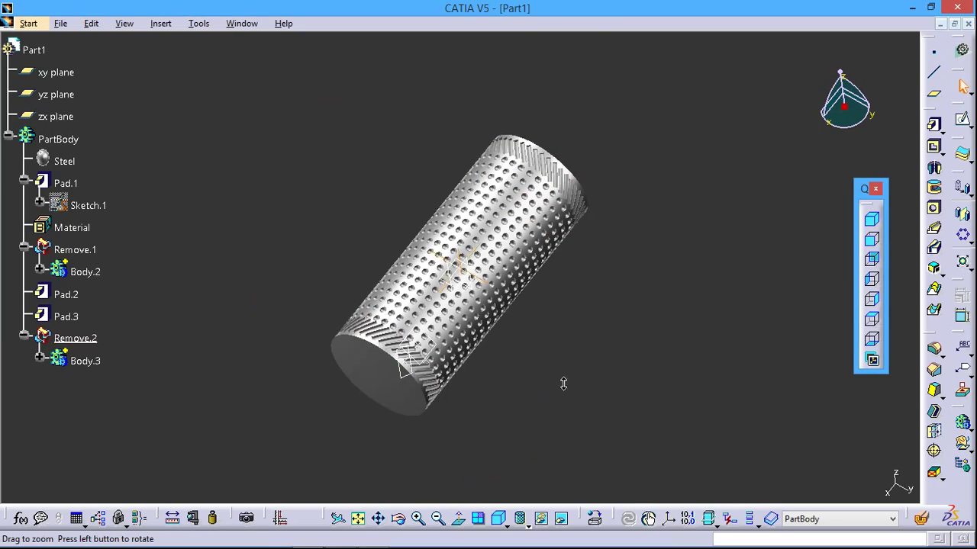
- Hide the xy, yz and zx reference planes
mouse_move(562, 383)
middle_mouse_down()
mouse_move(582, 348)
mouse_move(519, 419)
mouse_move(697, 277)
mouse_move(633, 183)
mouse_move(543, 157)
mouse_move(554, 159)
middle_mouse_up()
mouse_move(347, 397)
middle_mouse_down()
mouse_move(470, 425)
mouse_move(440, 414)
middle_mouse_up()
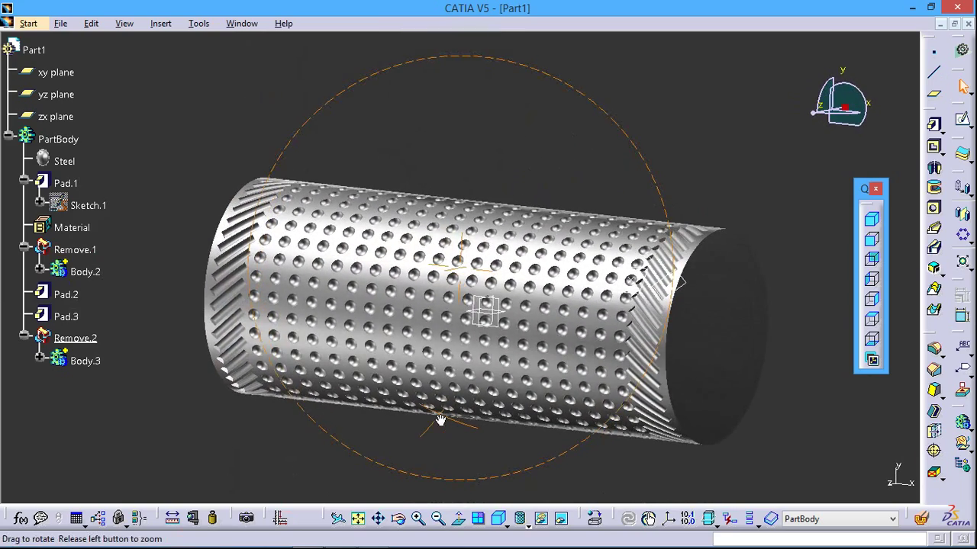
mouse_move(165, 349)
middle_mouse_down()
mouse_move(158, 256)
mouse_move(315, 340)
middle_mouse_up()
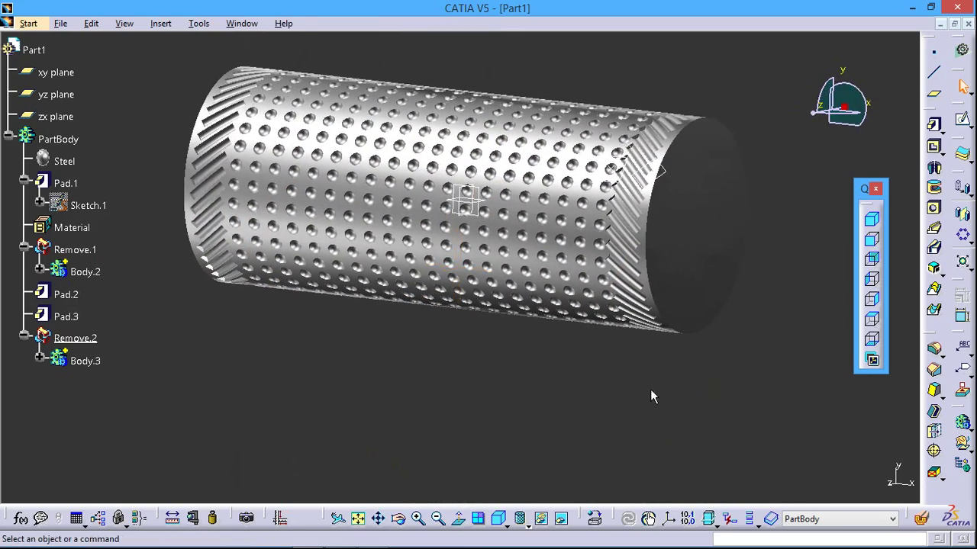
mouse_move(650, 389)
middle_mouse_down()
mouse_move(646, 455)
mouse_move(624, 466)
mouse_move(635, 444)
mouse_move(534, 420)
mouse_move(407, 434)
mouse_move(406, 444)
middle_mouse_up()
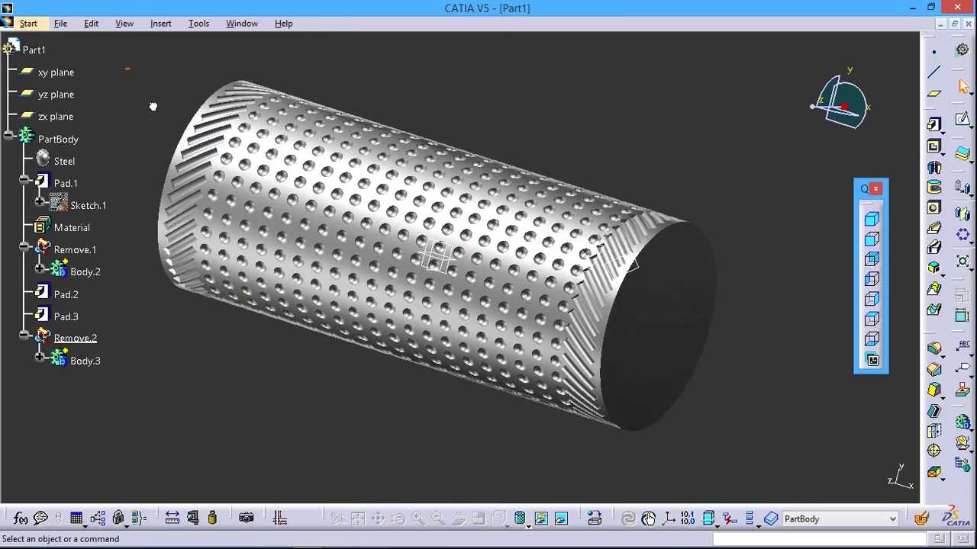
left_click_drag(124, 67, 467, 369)
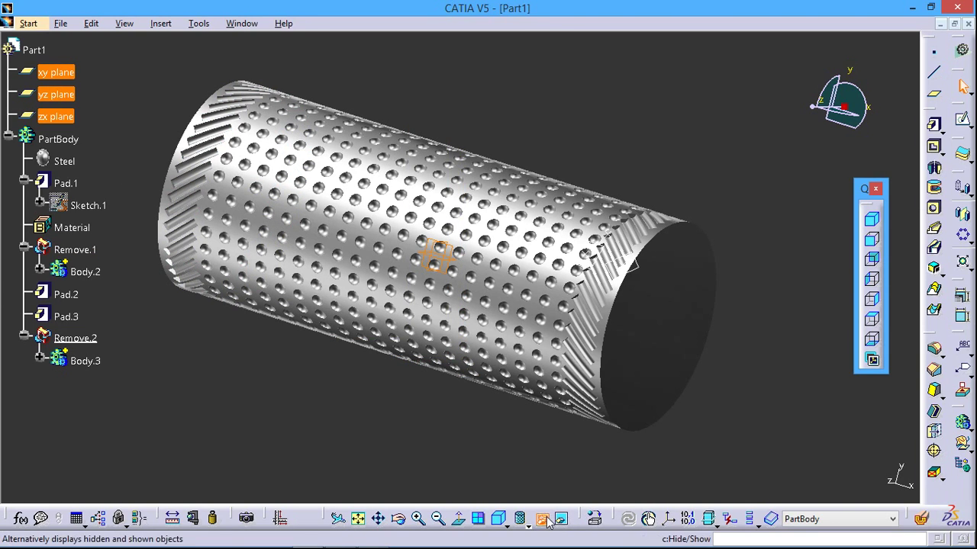
left_click(541, 519)
- Hide Body.2 and Body.3 and recentre the view on the cylinder
left_click_drag(740, 339, 550, 473)
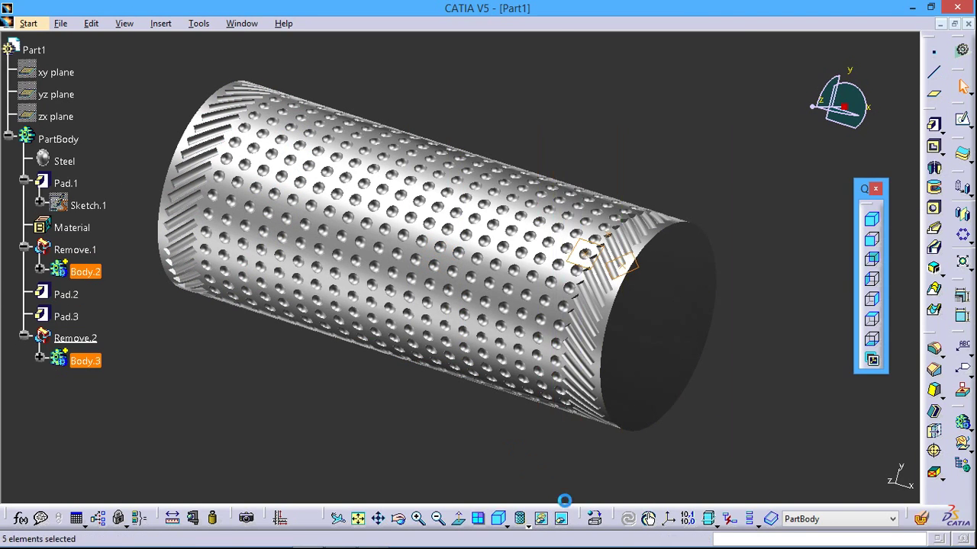
left_click(541, 519)
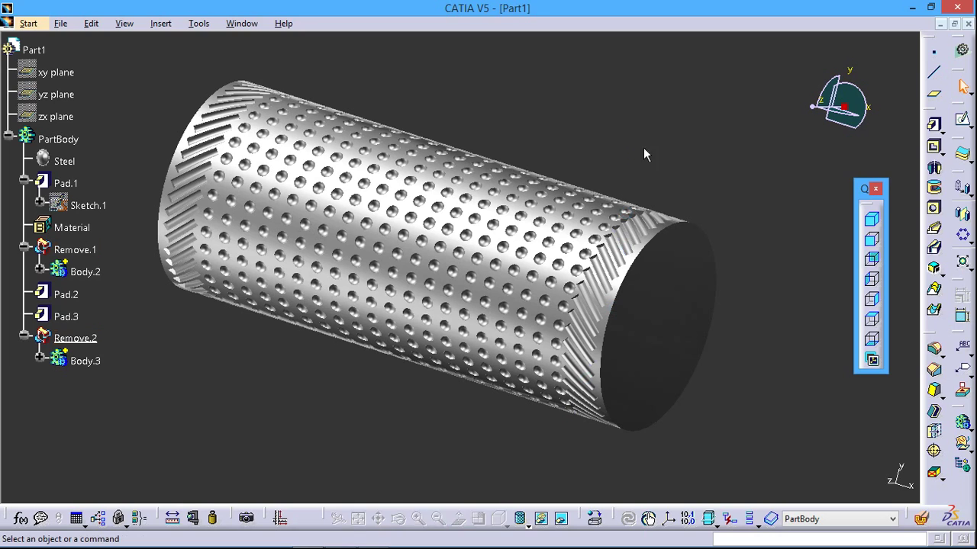
middle_click(438, 429)
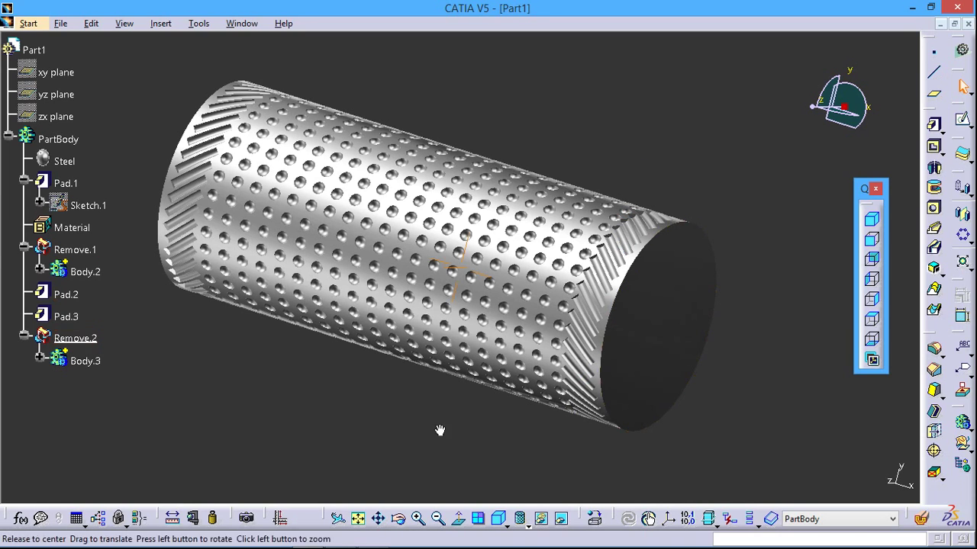